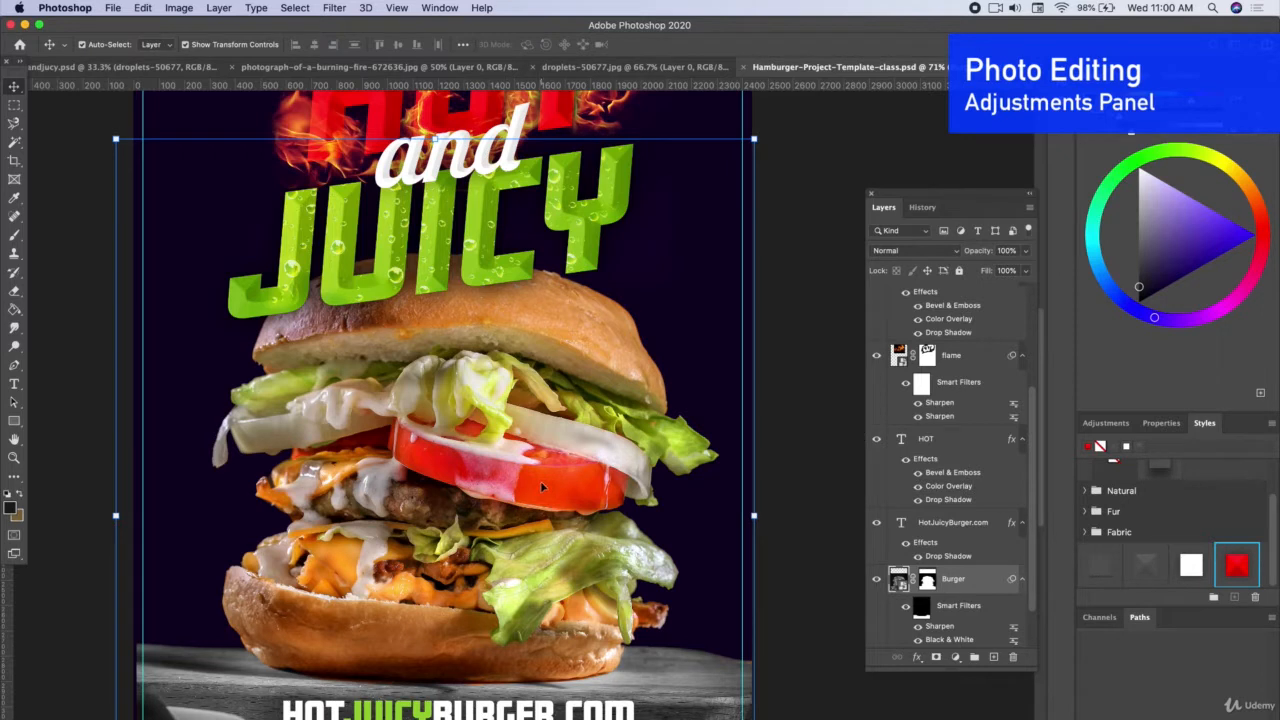
Step: Undock the Adjustments panel and float it over the canvas beside the Layers panel
{"action": "left_click", "coordinate": [1106, 422]}
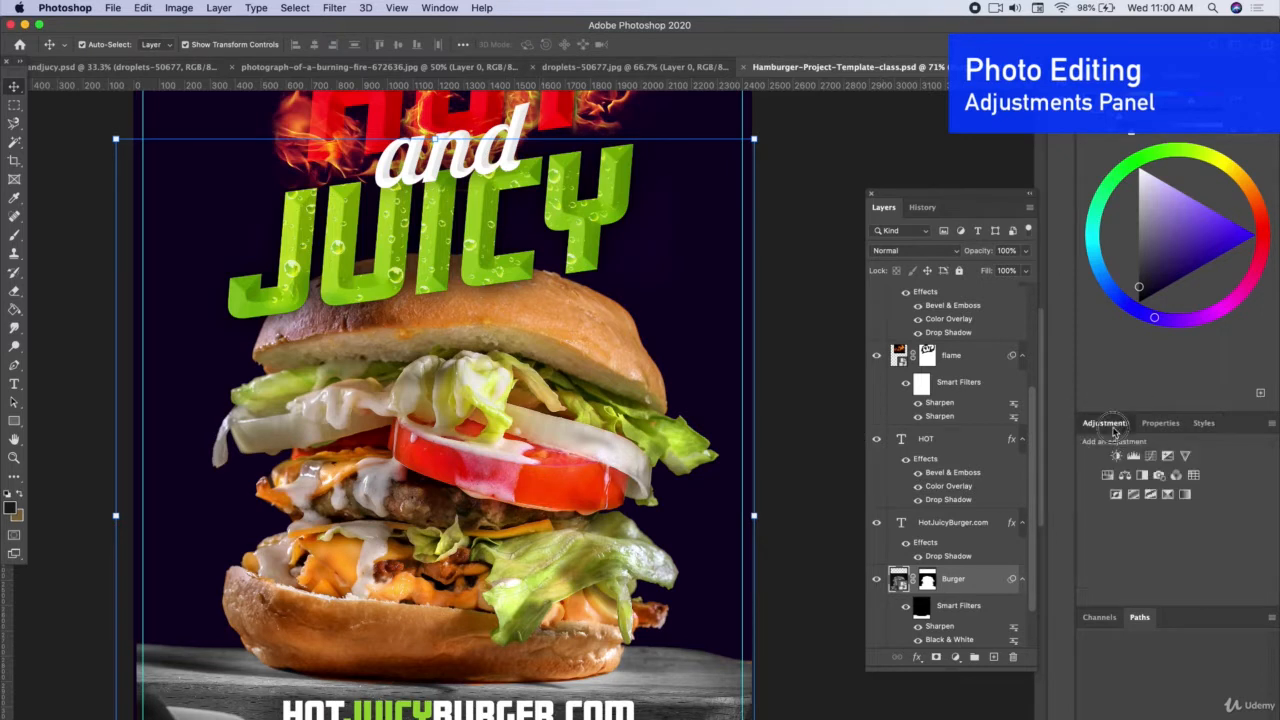
{"action": "left_click_drag", "start_coordinate": [1106, 422], "coordinate": [753, 330]}
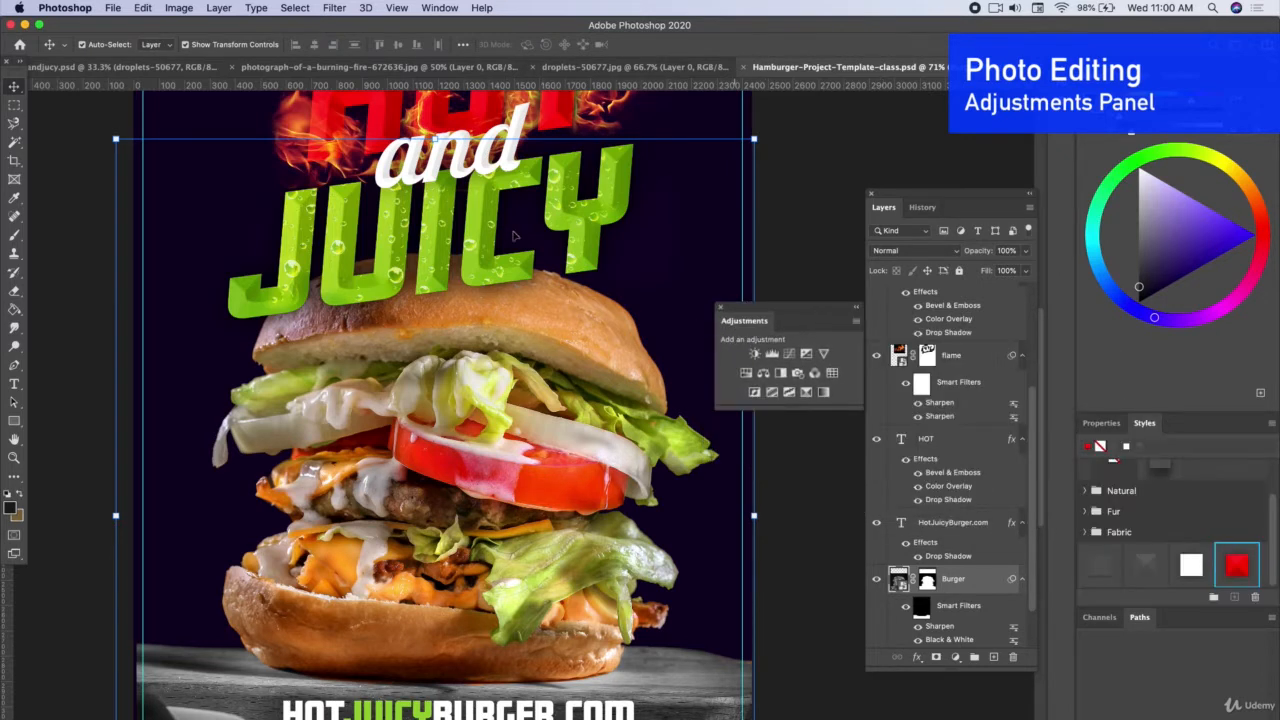
{"action": "left_click", "coordinate": [177, 7]}
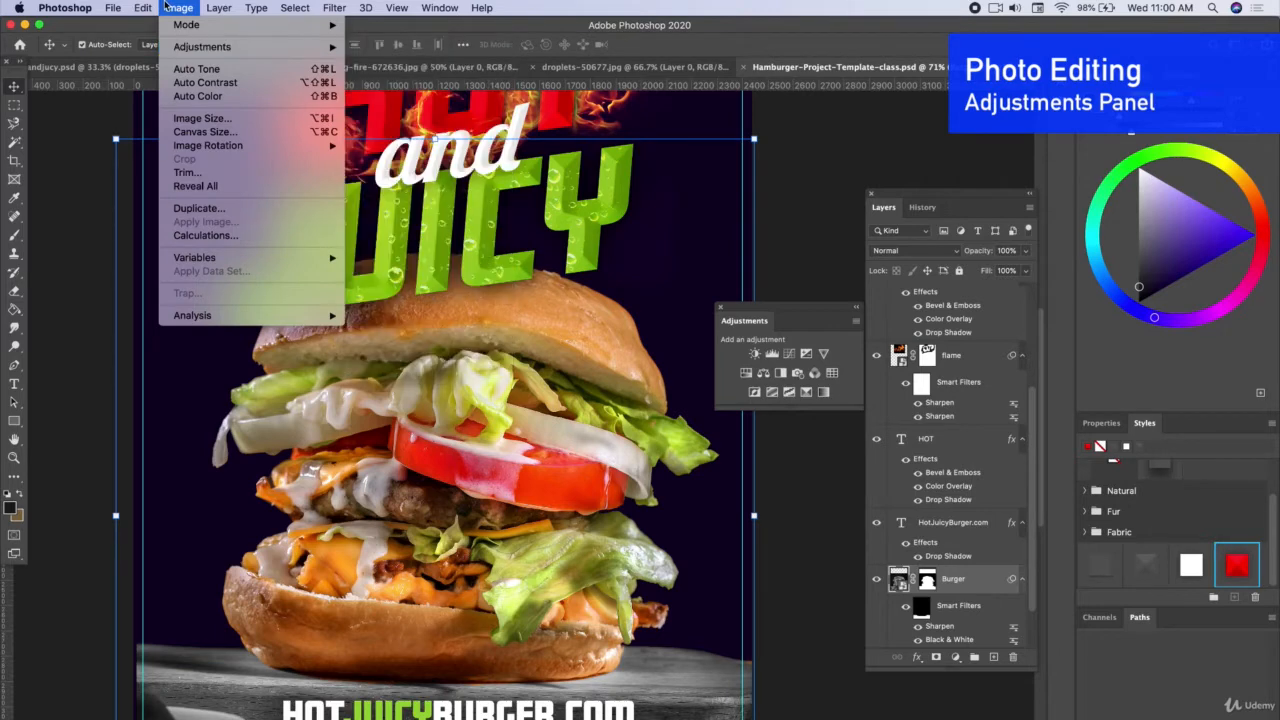
{"action": "left_click", "coordinate": [925, 313]}
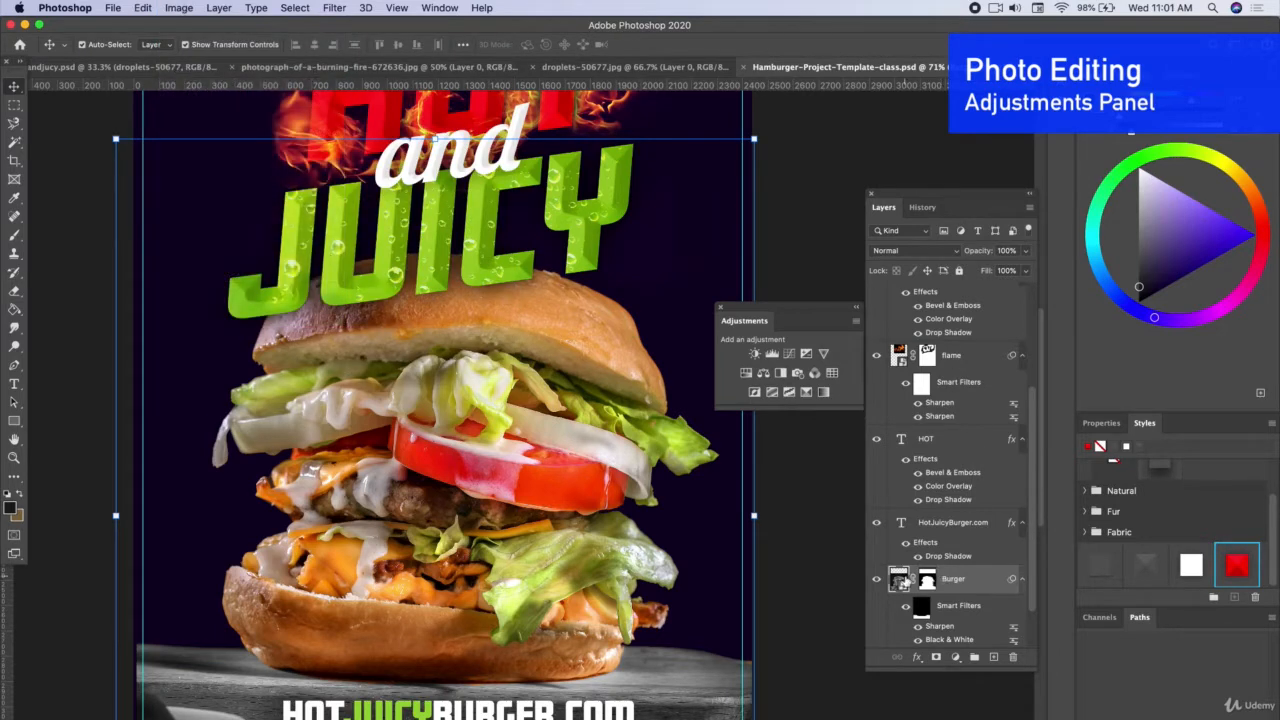
Step: Add a Brightness/Contrast adjustment layer directly above the Burger layer, with brightness at 1 and the contrast raised
{"action": "scroll", "coordinate": [941, 551], "scroll_direction": "down", "scroll_amount": 3}
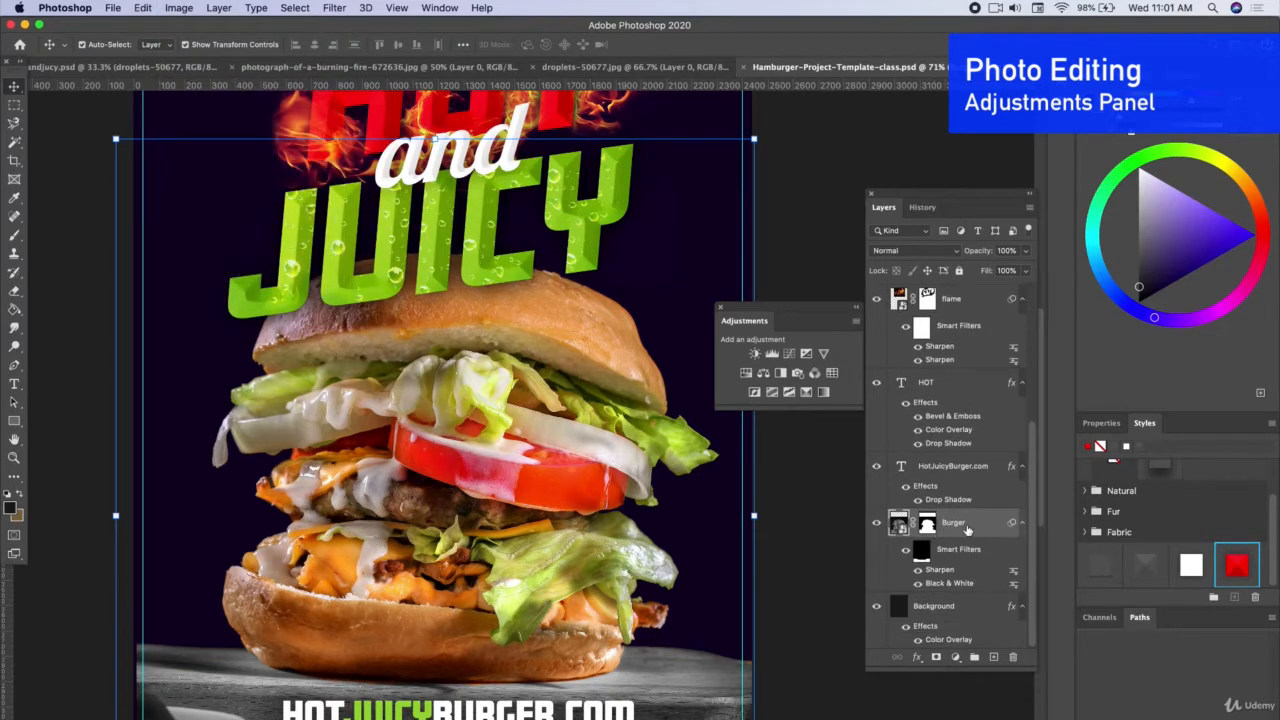
{"action": "left_click", "coordinate": [755, 355]}
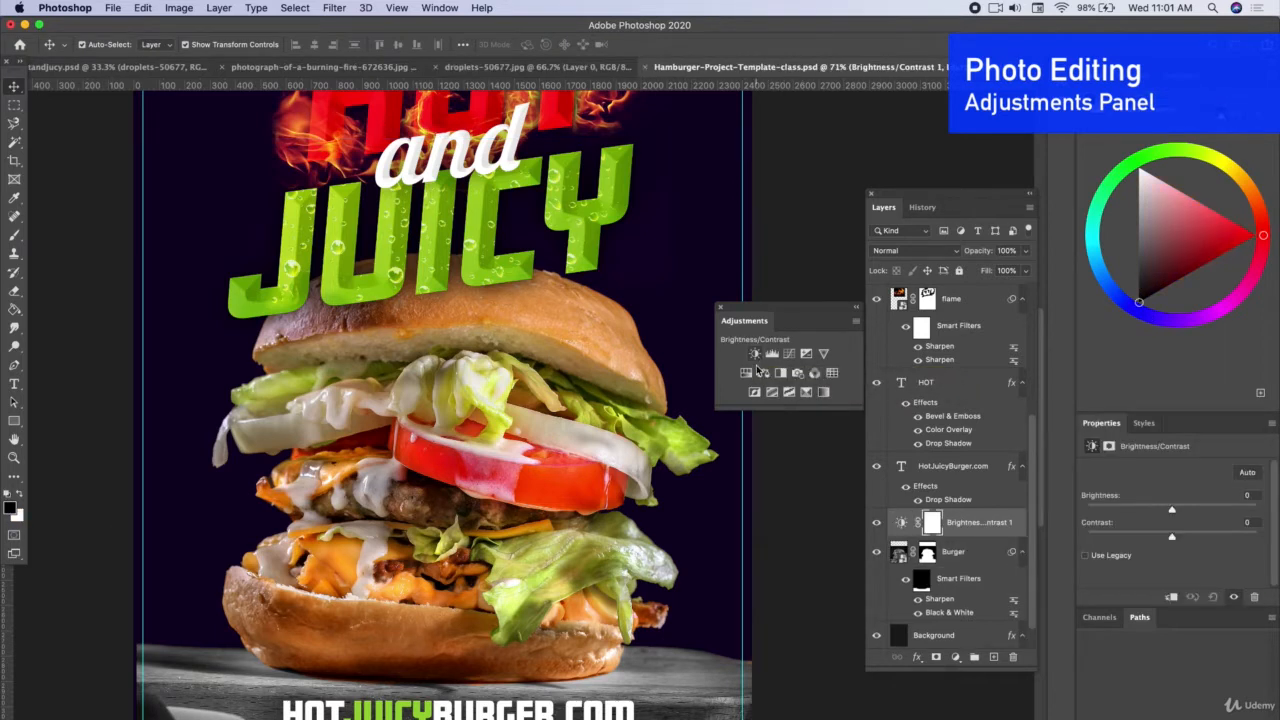
{"action": "left_click", "coordinate": [755, 355]}
{"action": "left_click", "coordinate": [756, 356]}
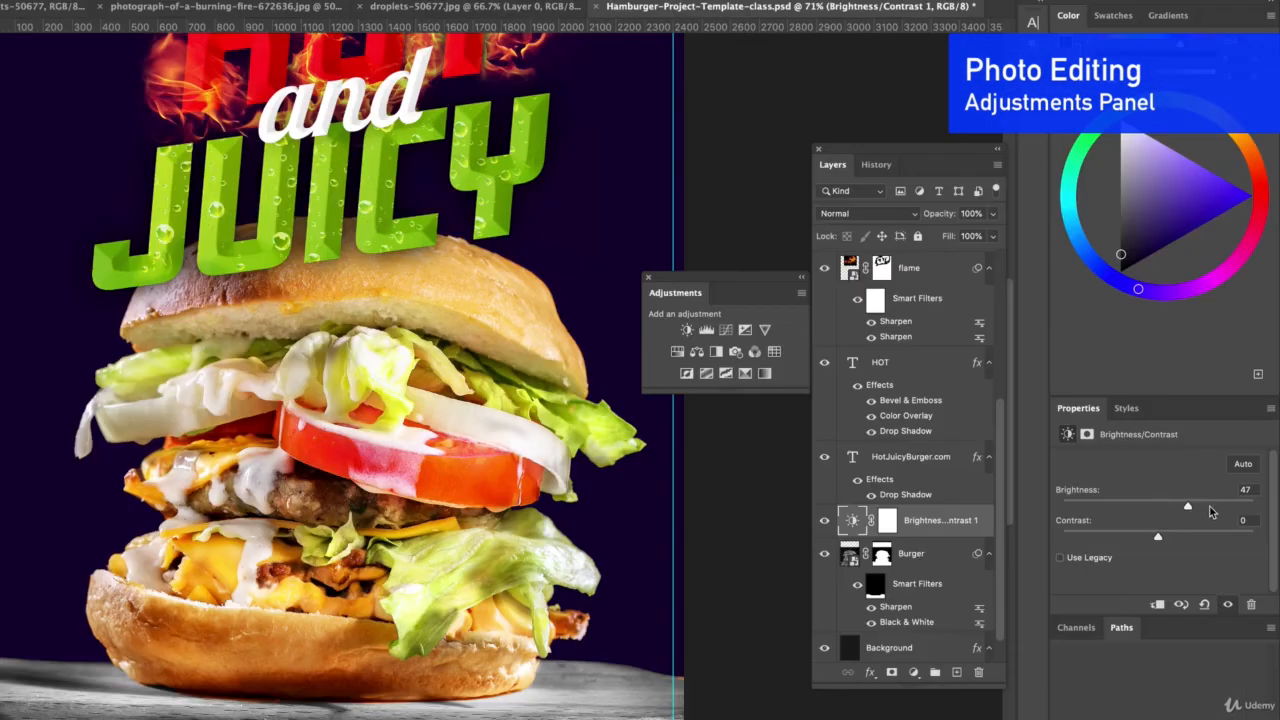
{"action": "left_click", "coordinate": [1160, 507]}
{"action": "left_click", "coordinate": [1174, 535]}
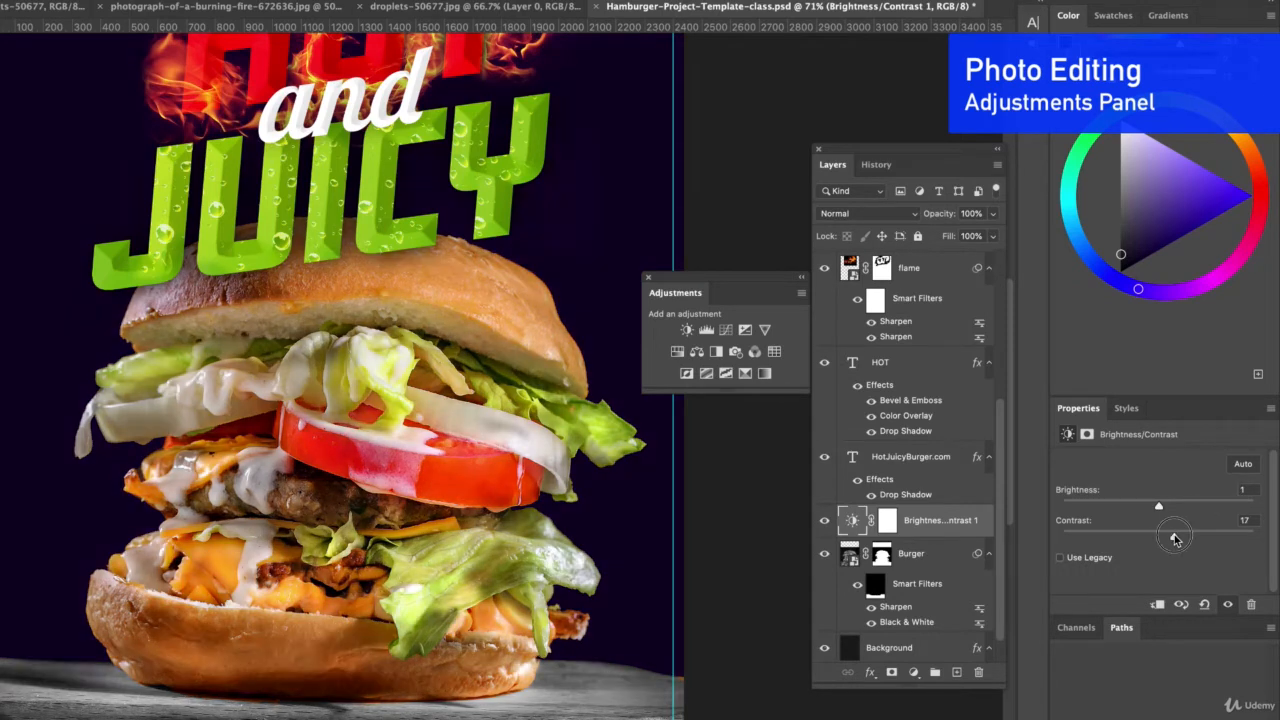
{"action": "left_click", "coordinate": [1181, 536]}
Step: Add a Curves adjustment layer above Brightness/Contrast, anchoring a shadow point and slightly lifting a highlight point on the RGB curve
{"action": "left_click", "coordinate": [725, 331]}
{"action": "mouse_move", "coordinate": [1140, 548]}
{"action": "left_mouse_down"}
{"action": "mouse_move", "coordinate": [1143, 523]}
{"action": "mouse_move", "coordinate": [1135, 560]}
{"action": "left_mouse_up"}
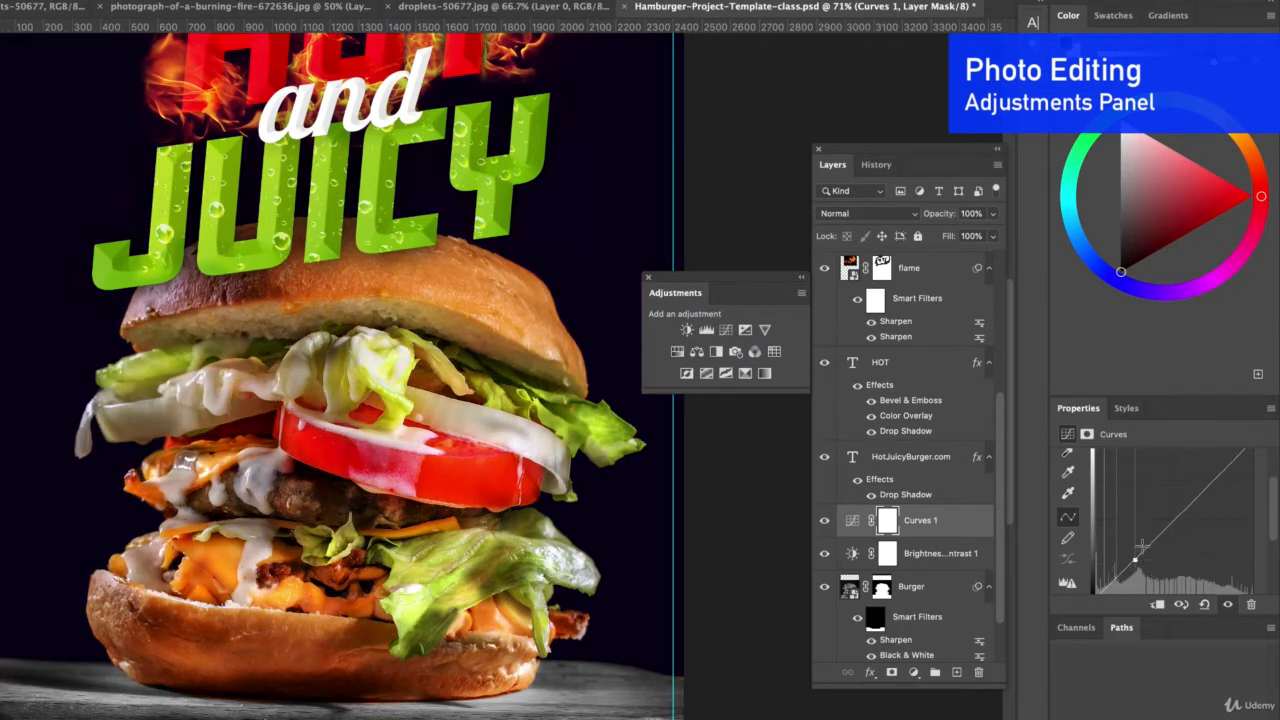
{"action": "left_click", "coordinate": [1206, 488]}
{"action": "left_click_drag", "start_coordinate": [1206, 488], "coordinate": [1203, 483]}
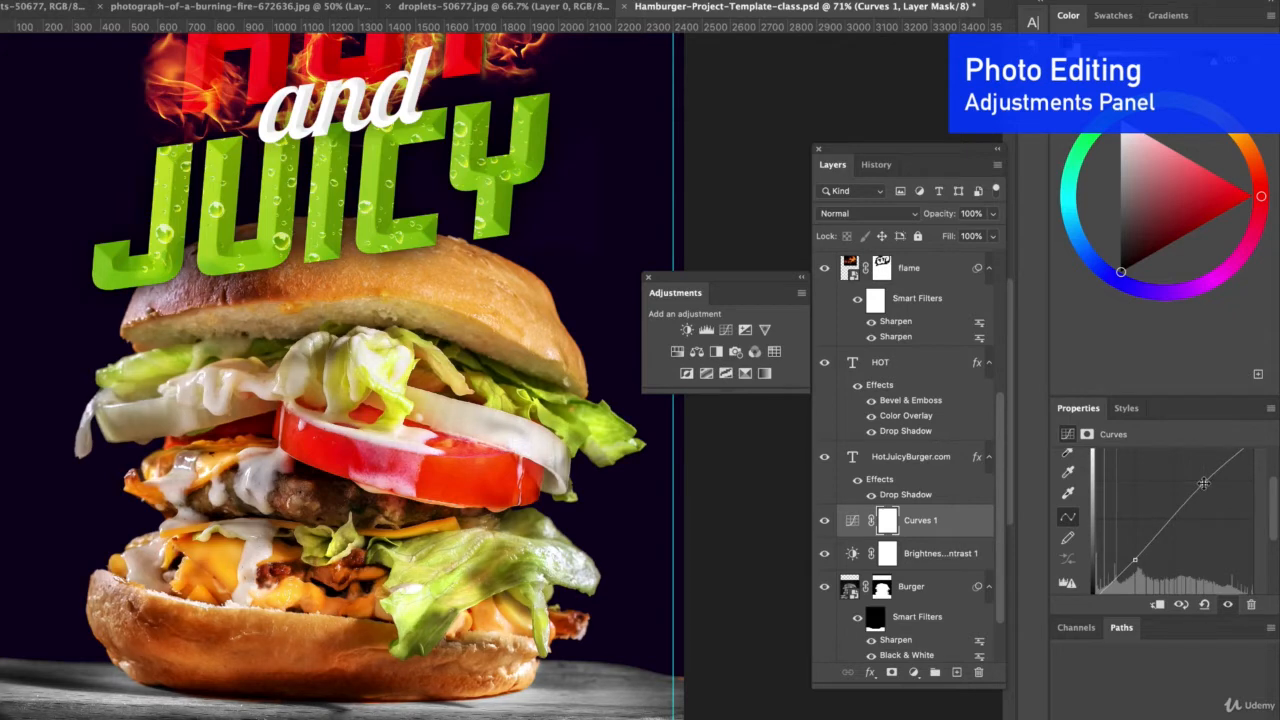
{"action": "scroll", "coordinate": [1180, 530], "scroll_direction": "down", "scroll_amount": 3}
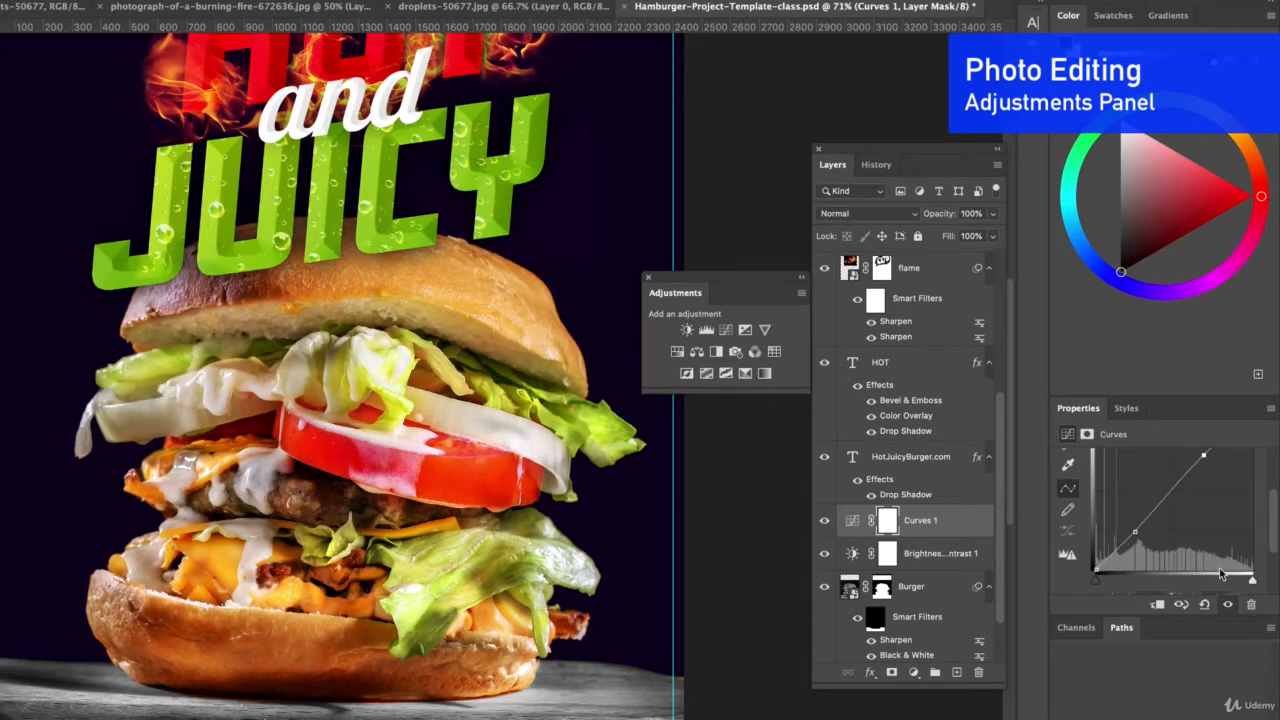
{"action": "scroll", "coordinate": [1220, 570], "scroll_direction": "up", "scroll_amount": 3}
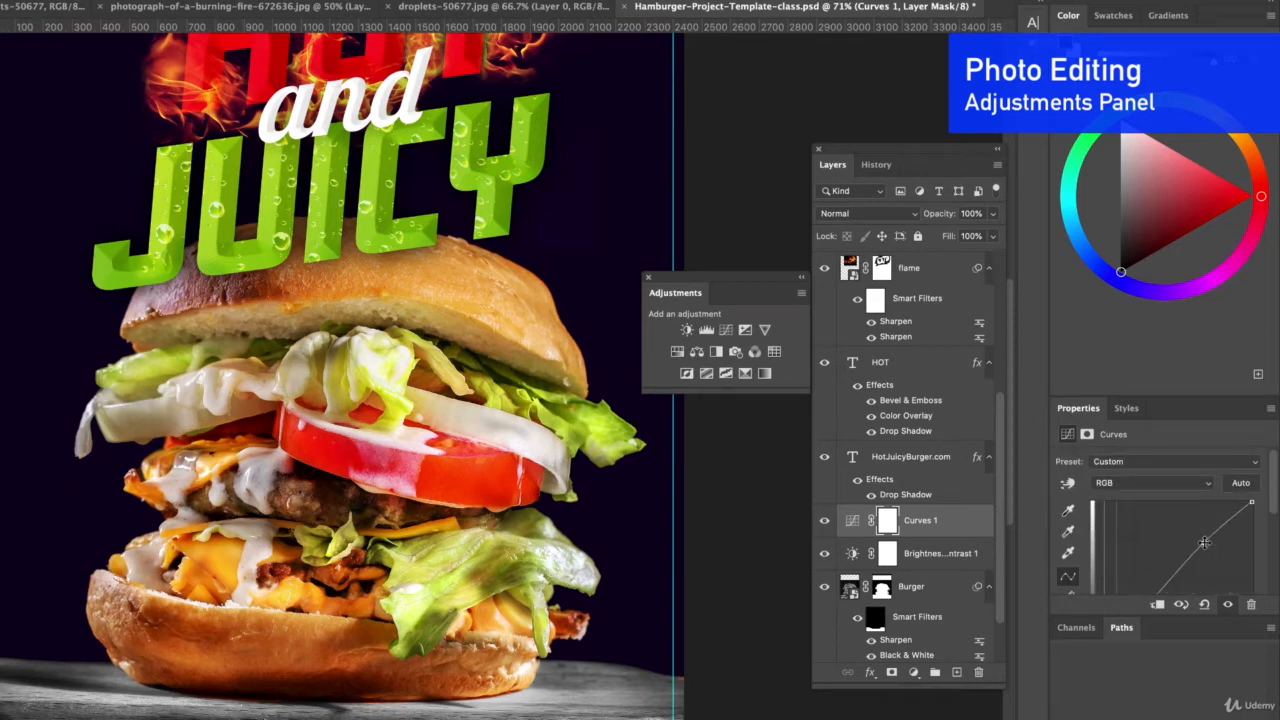
{"action": "scroll", "coordinate": [1204, 543], "scroll_direction": "down", "scroll_amount": 3}
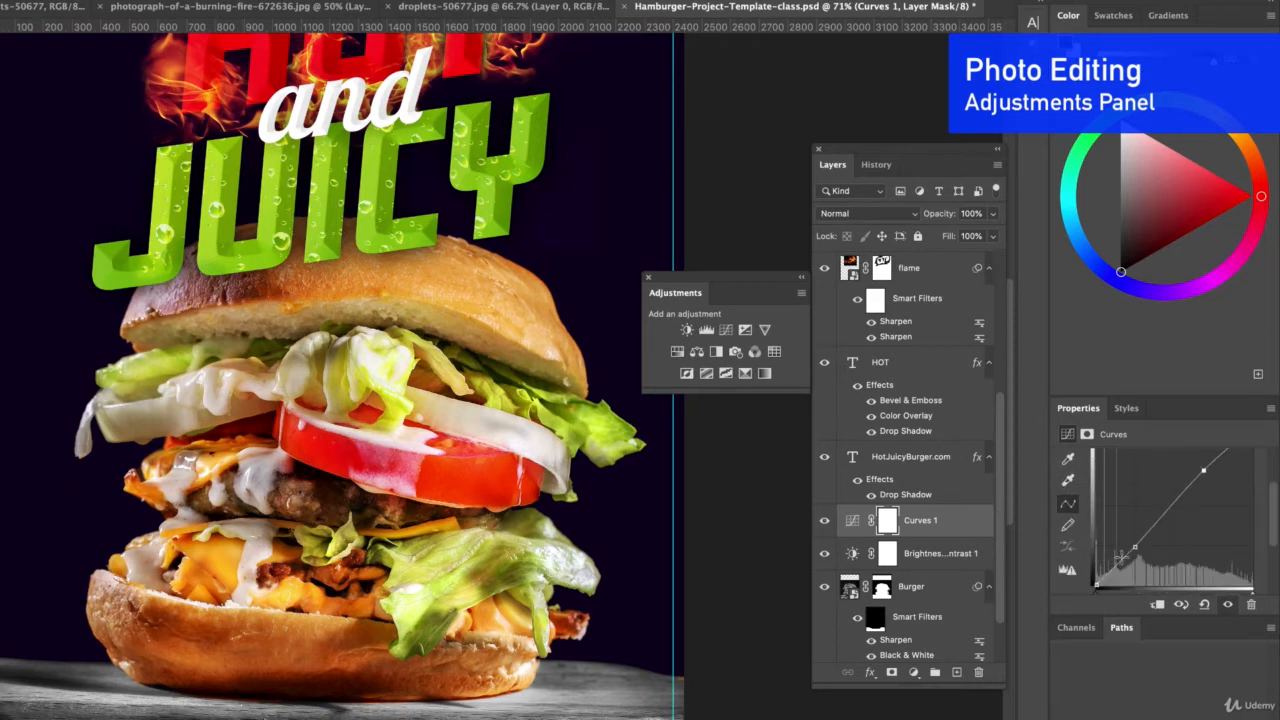
{"action": "scroll", "coordinate": [1122, 556], "scroll_direction": "up", "scroll_amount": 3}
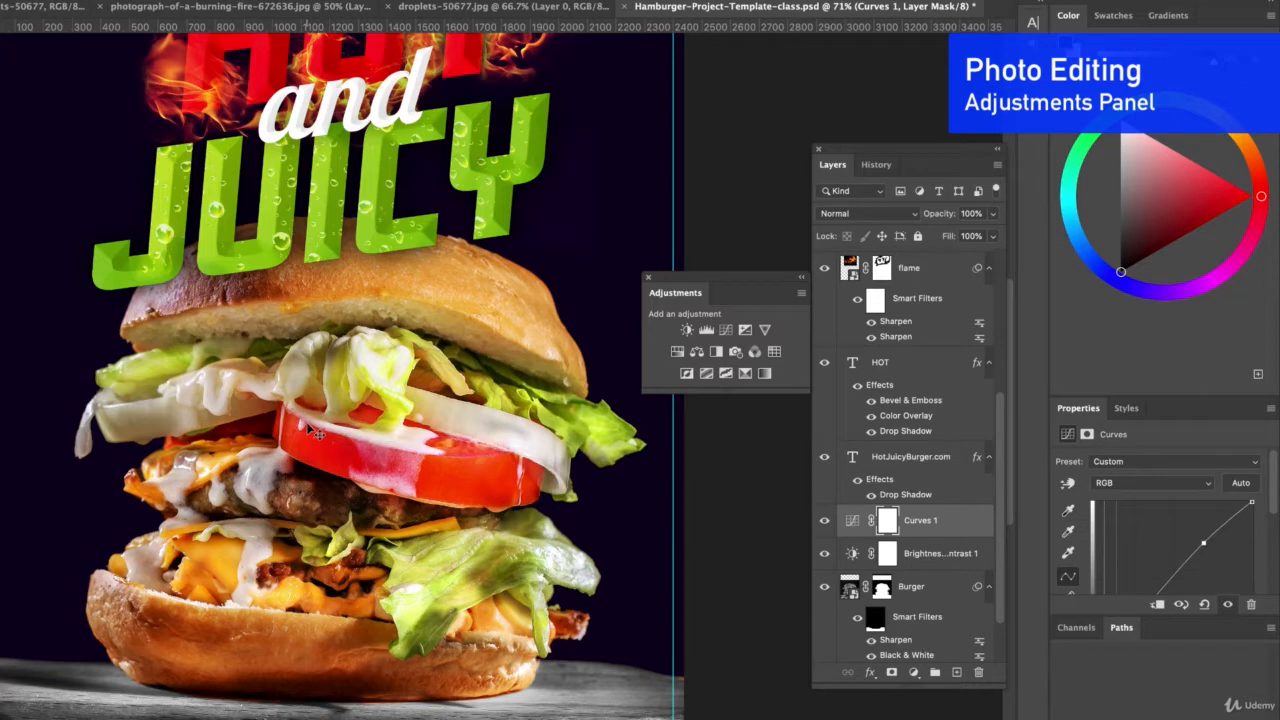
Step: Add a Hue/Saturation adjustment layer above Curves, set saturation to +7, and try a hue shift of about +13 before pulling it back
{"action": "left_click", "coordinate": [678, 354]}
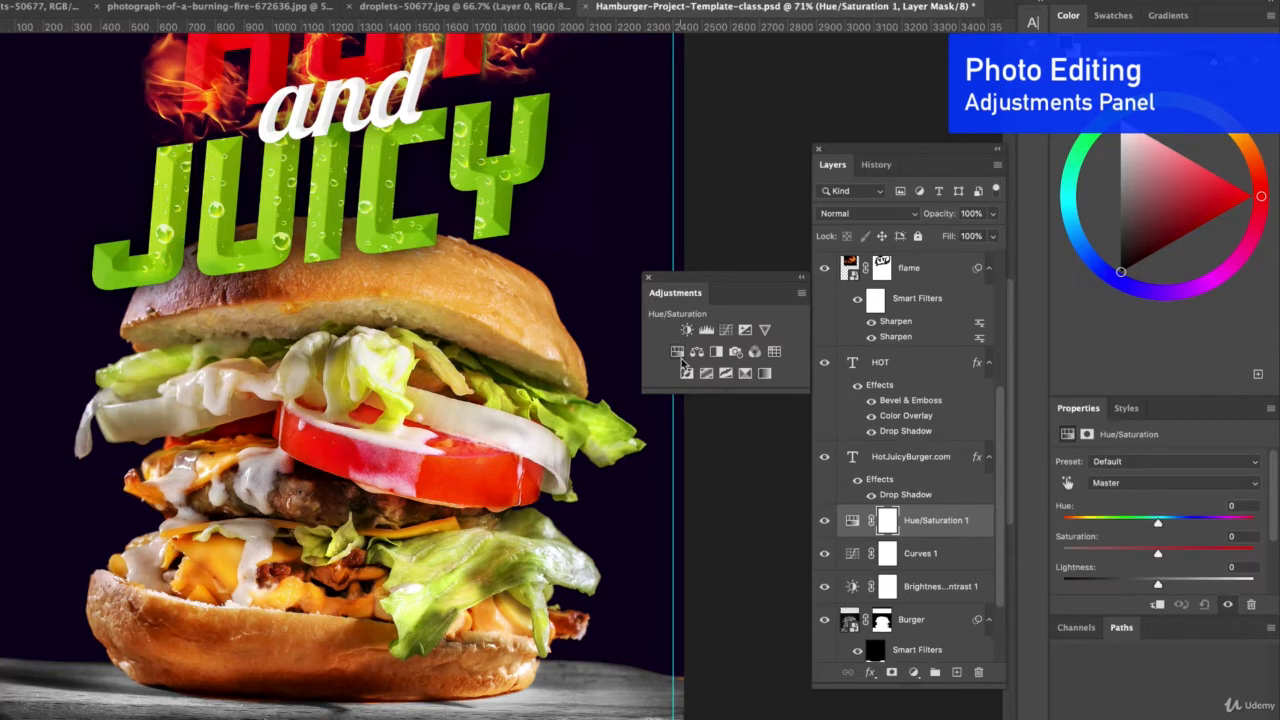
{"action": "left_click_drag", "start_coordinate": [1158, 553], "coordinate": [1246, 556]}
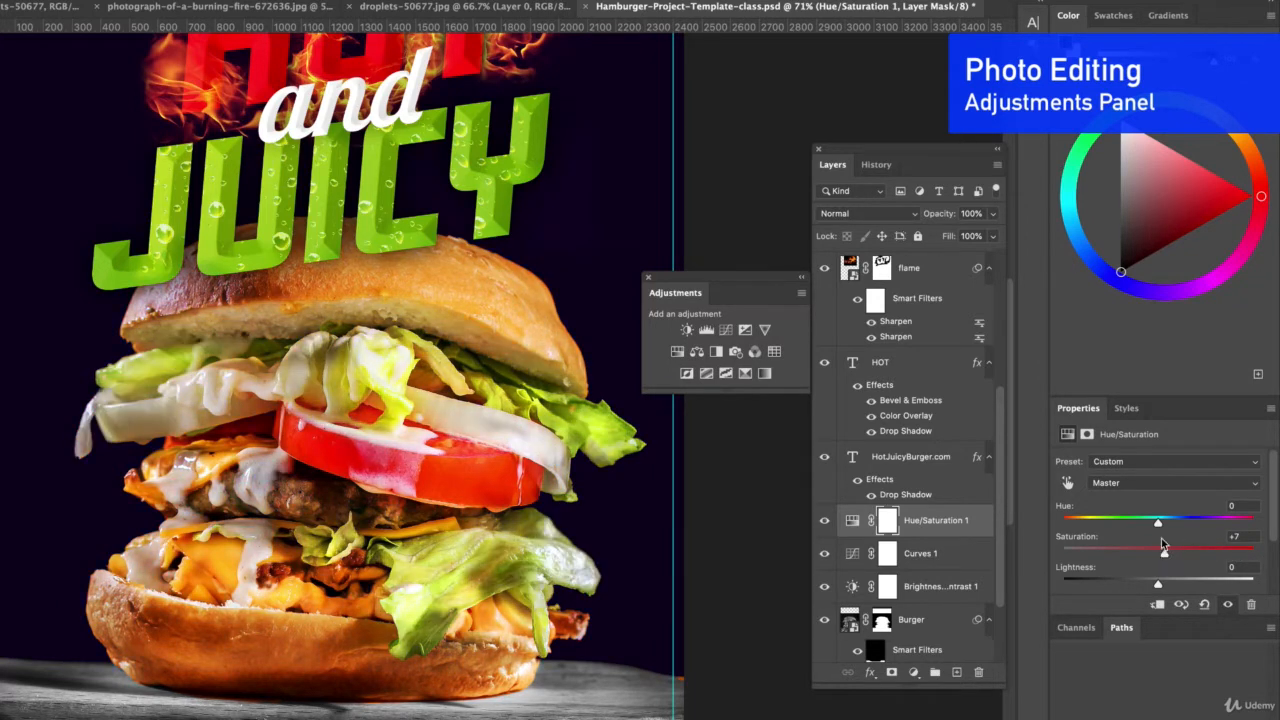
{"action": "left_click_drag", "start_coordinate": [1159, 526], "coordinate": [1172, 528]}
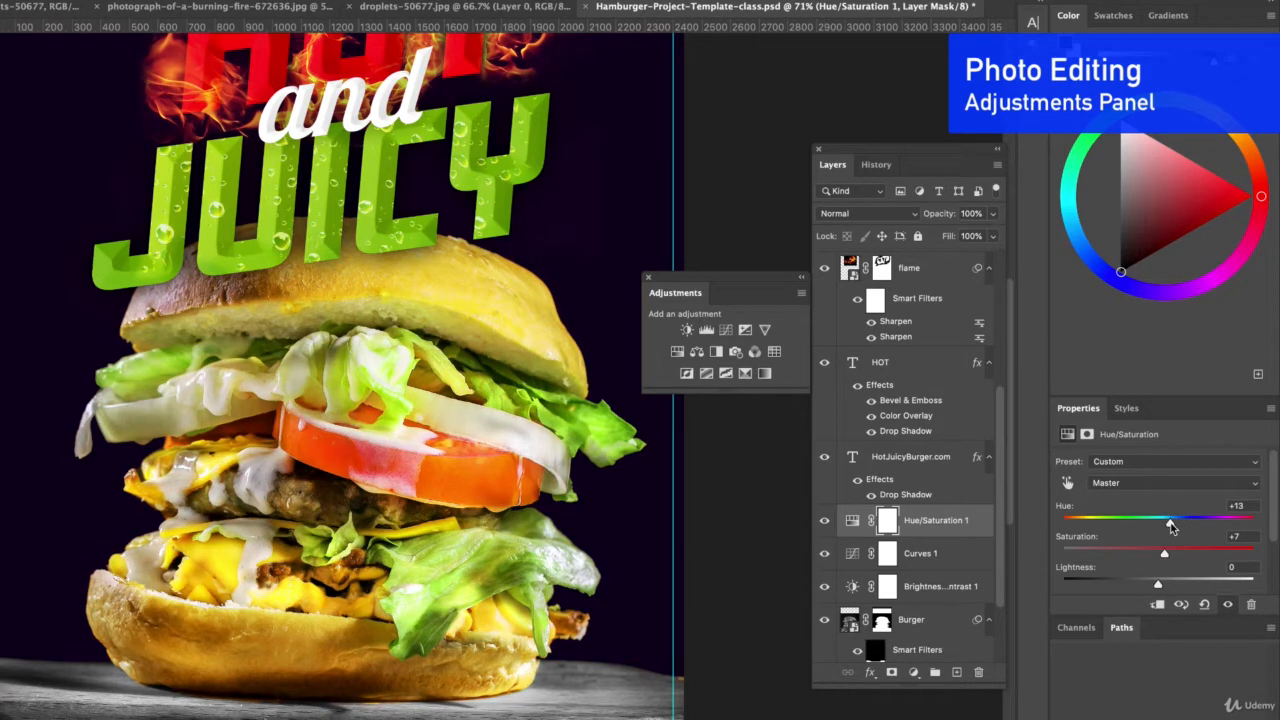
{"action": "left_click_drag", "start_coordinate": [1172, 528], "coordinate": [1163, 530]}
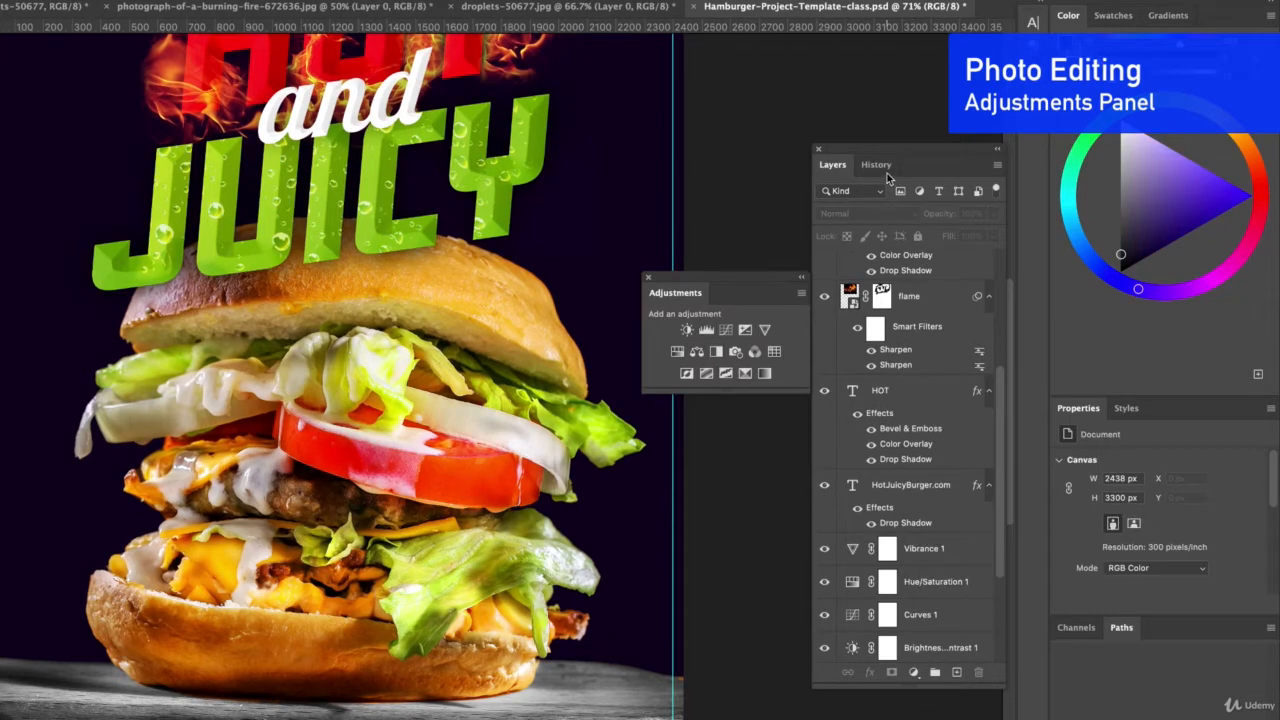
Step: Compare the image before and after the adjustments by switching between the earlier Sharpen history state and the latest Vibrance state
{"action": "left_click", "coordinate": [884, 170]}
{"action": "scroll", "coordinate": [924, 507], "scroll_direction": "down", "scroll_amount": 10}
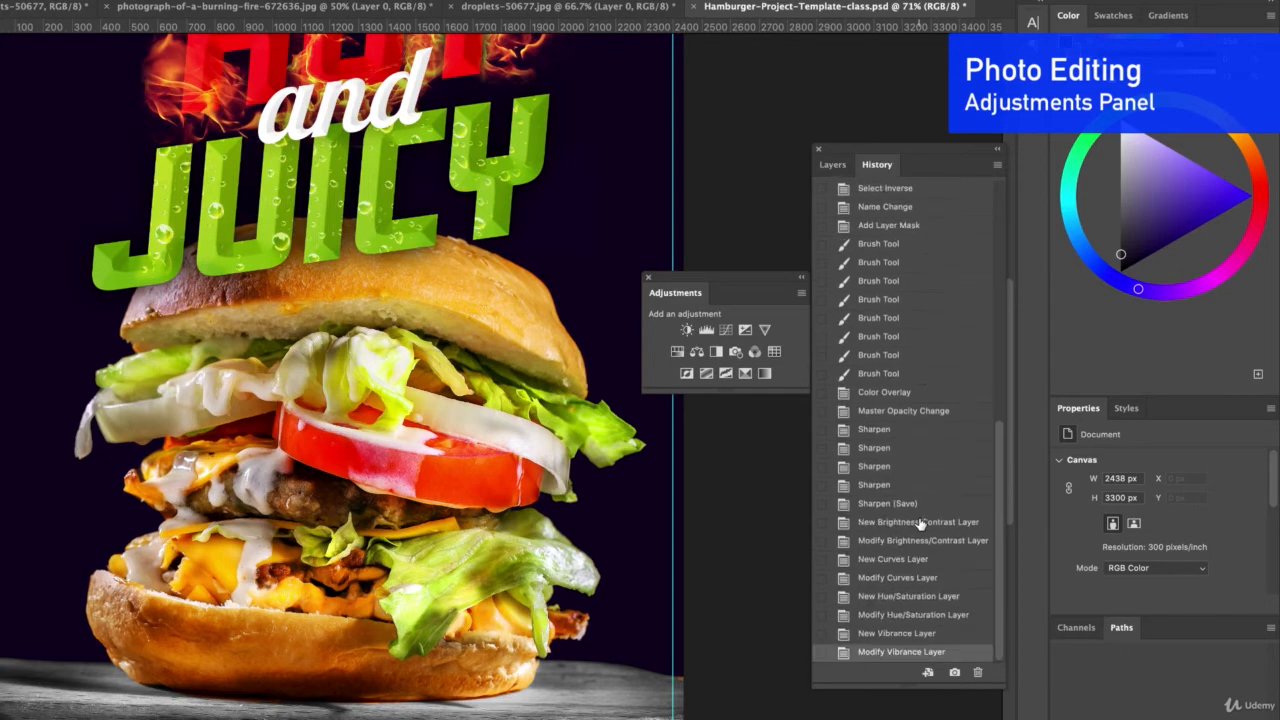
{"action": "left_click", "coordinate": [887, 486]}
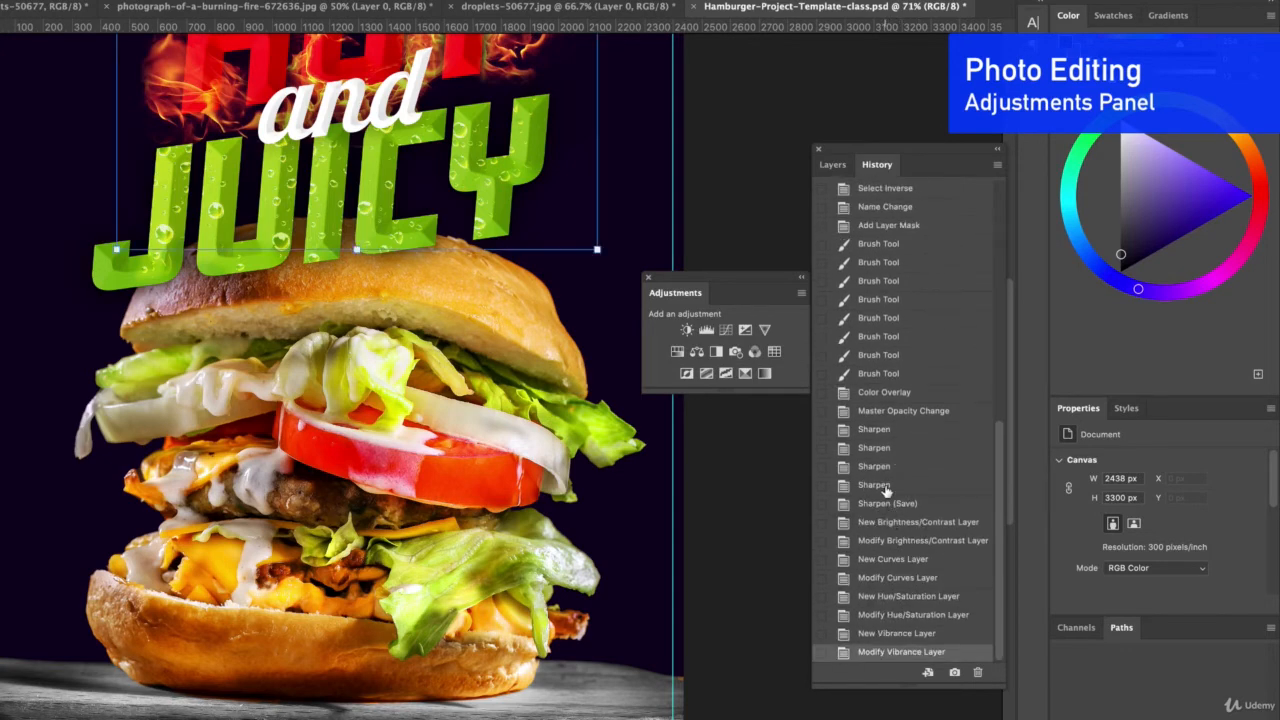
{"action": "left_click", "coordinate": [880, 652]}
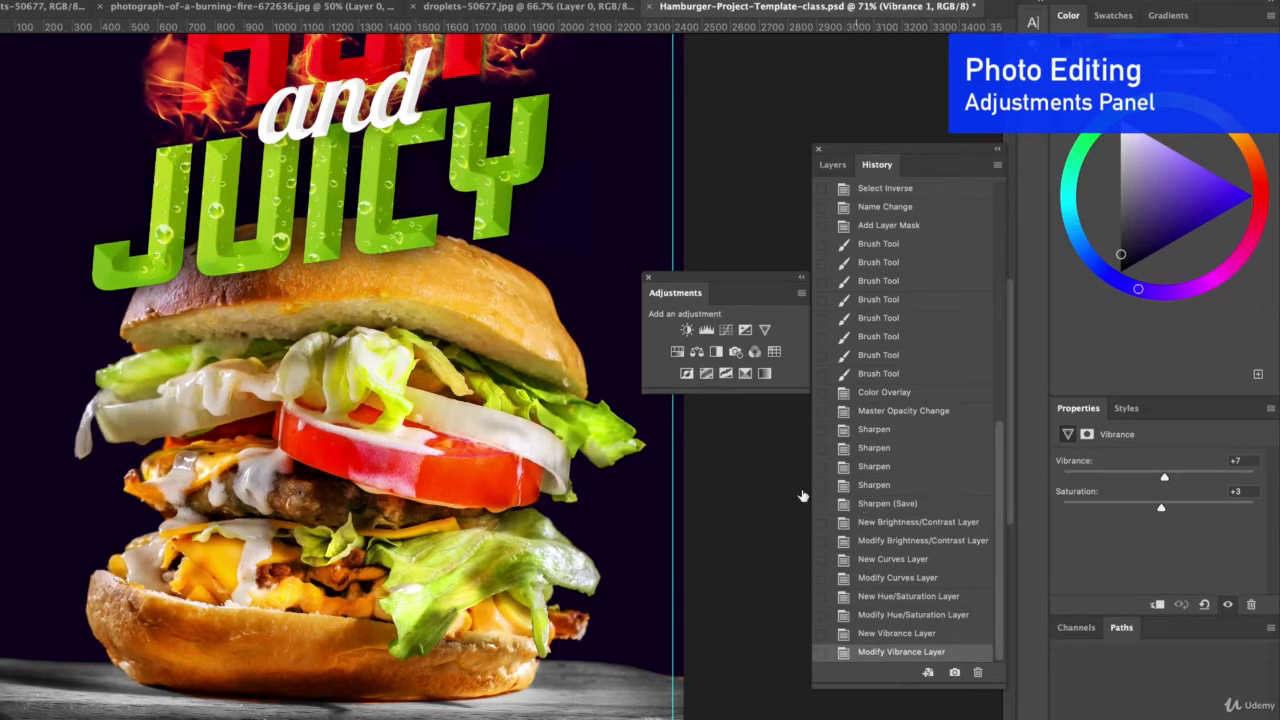
{"action": "left_click", "coordinate": [752, 514]}
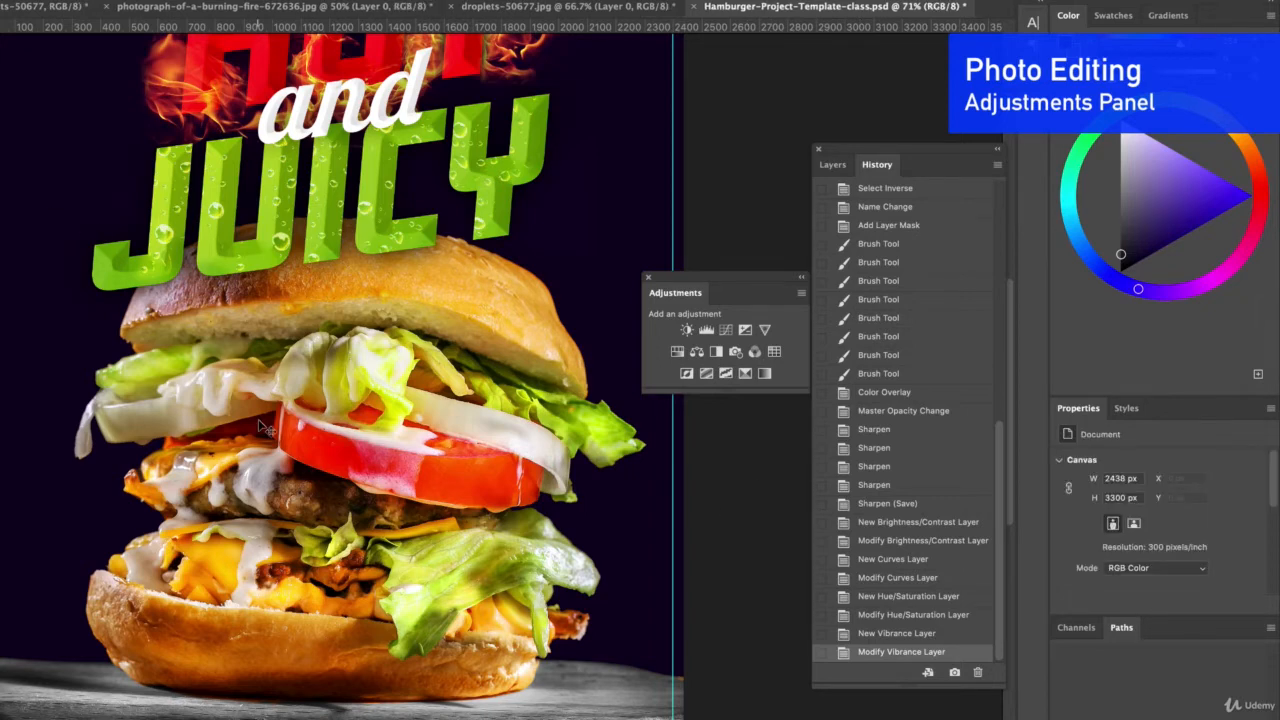
Step: Examine the adjusted burger both up close and within the whole poster
{"action": "scroll", "coordinate": [268, 428], "scroll_direction": "down", "scroll_amount": 3}
{"action": "scroll", "coordinate": [266, 428], "scroll_direction": "down", "scroll_amount": 1}
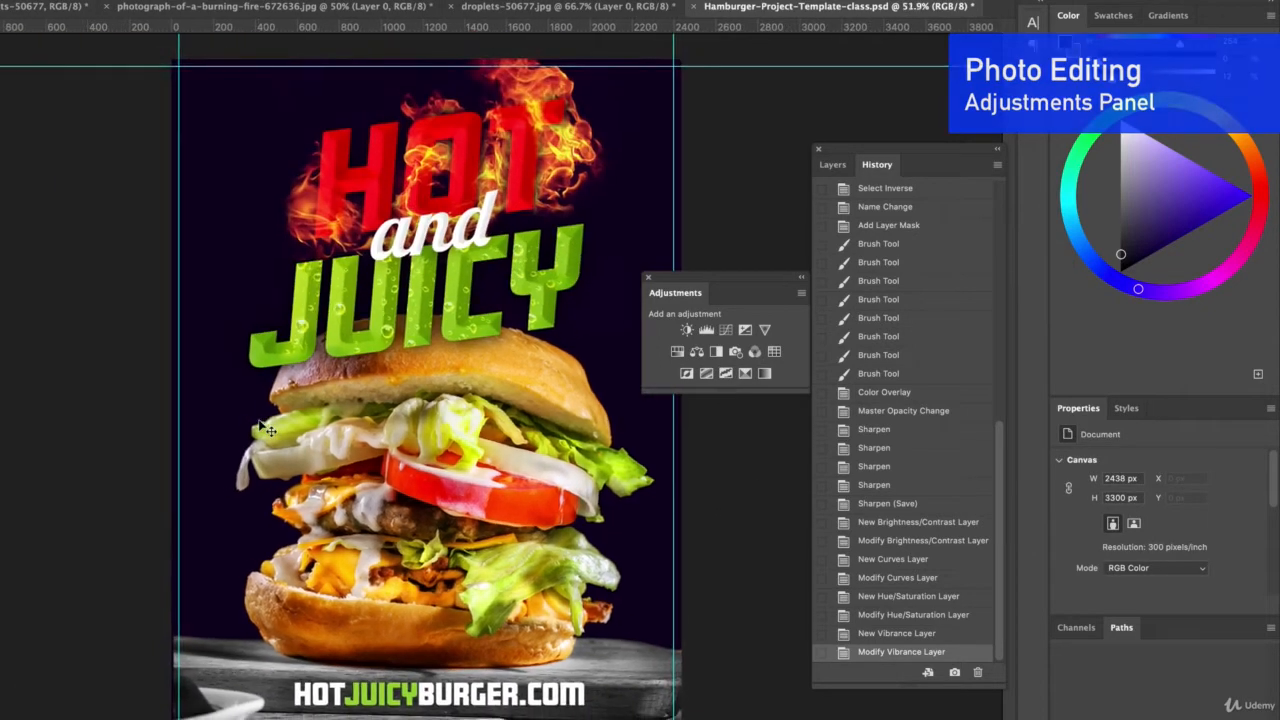
{"action": "scroll", "coordinate": [482, 496], "scroll_direction": "up", "scroll_amount": 3}
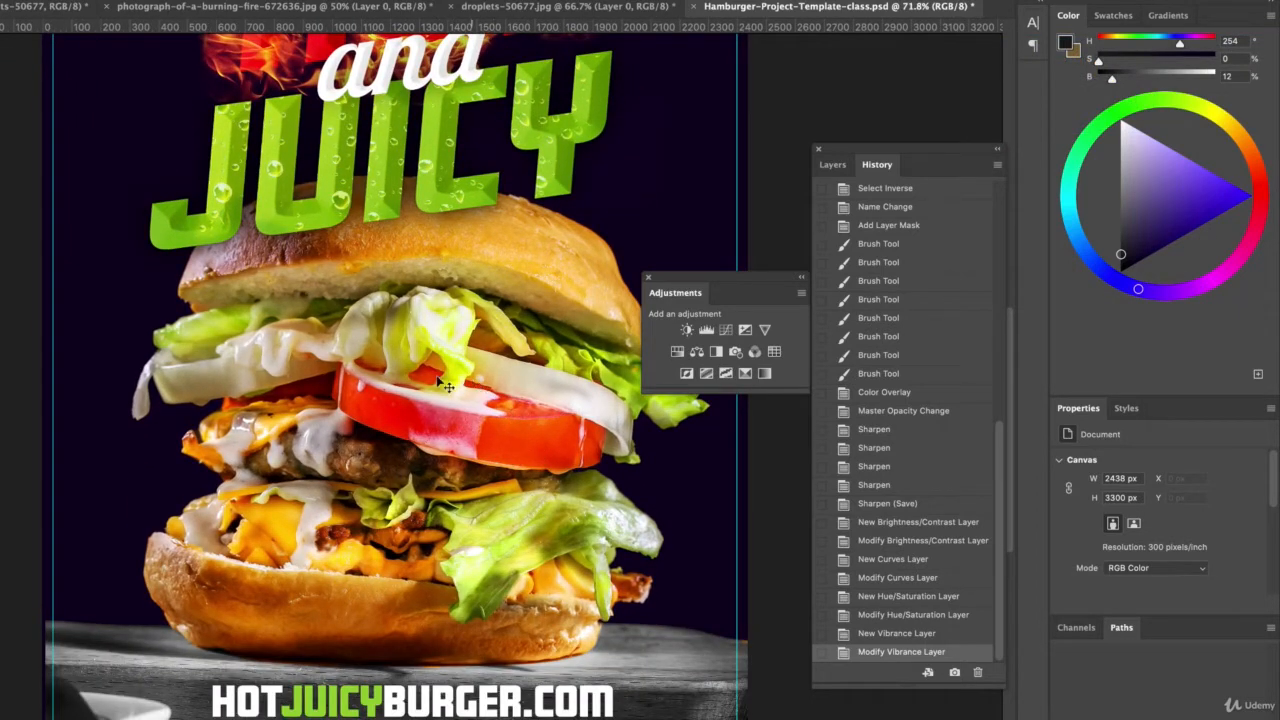
{"action": "left_click", "coordinate": [303, 488]}
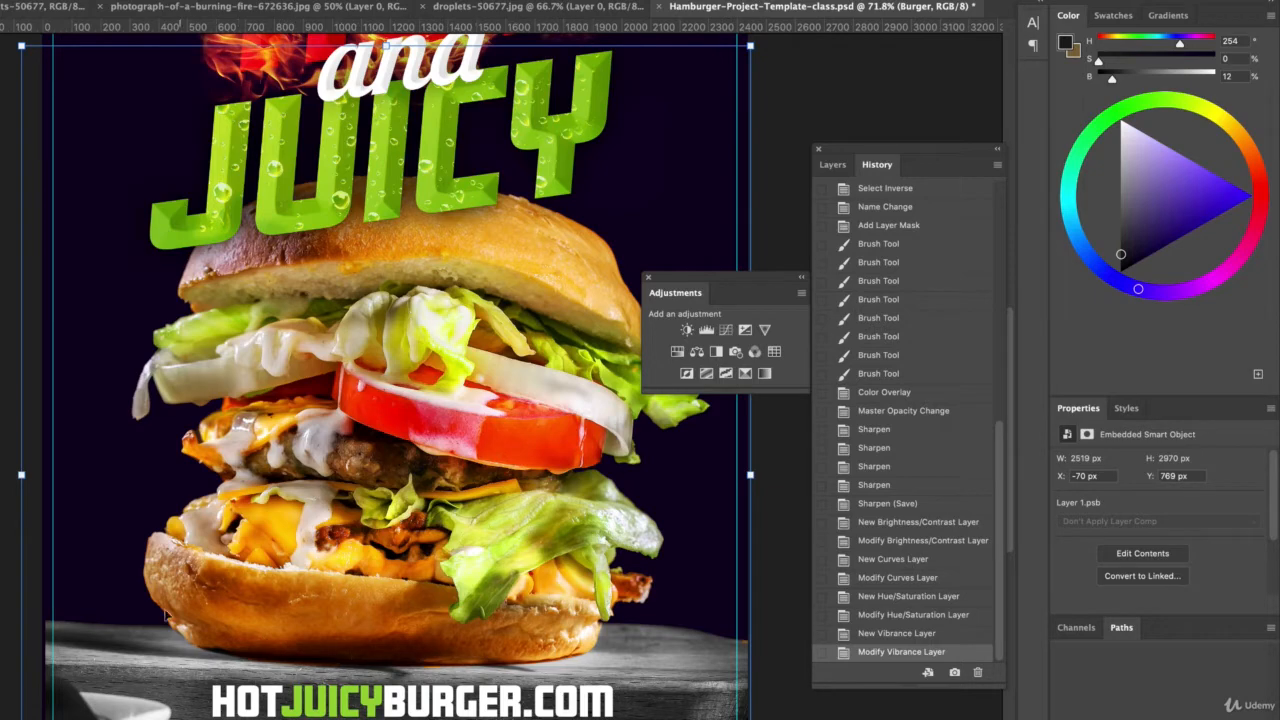
{"action": "scroll", "coordinate": [467, 489], "scroll_direction": "down", "scroll_amount": 2}
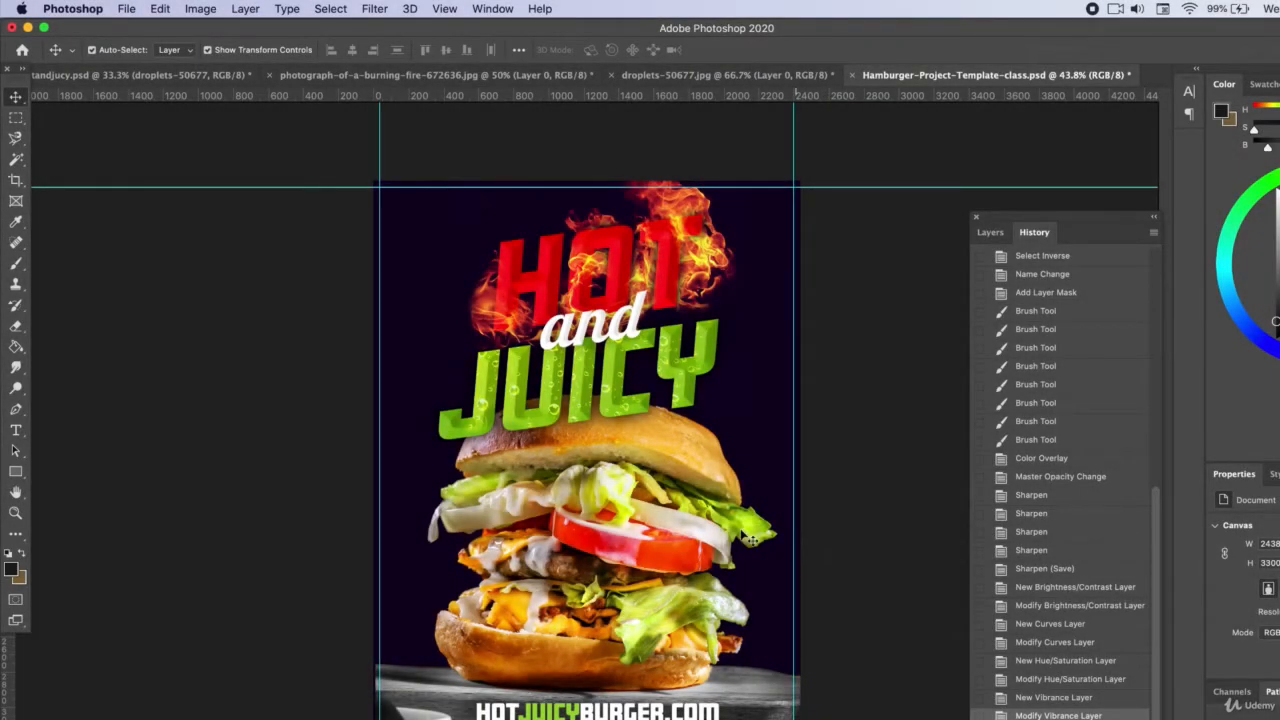
{"action": "scroll", "coordinate": [816, 547], "scroll_direction": "up", "scroll_amount": 1}
{"action": "scroll", "coordinate": [817, 547], "scroll_direction": "up", "scroll_amount": 1}
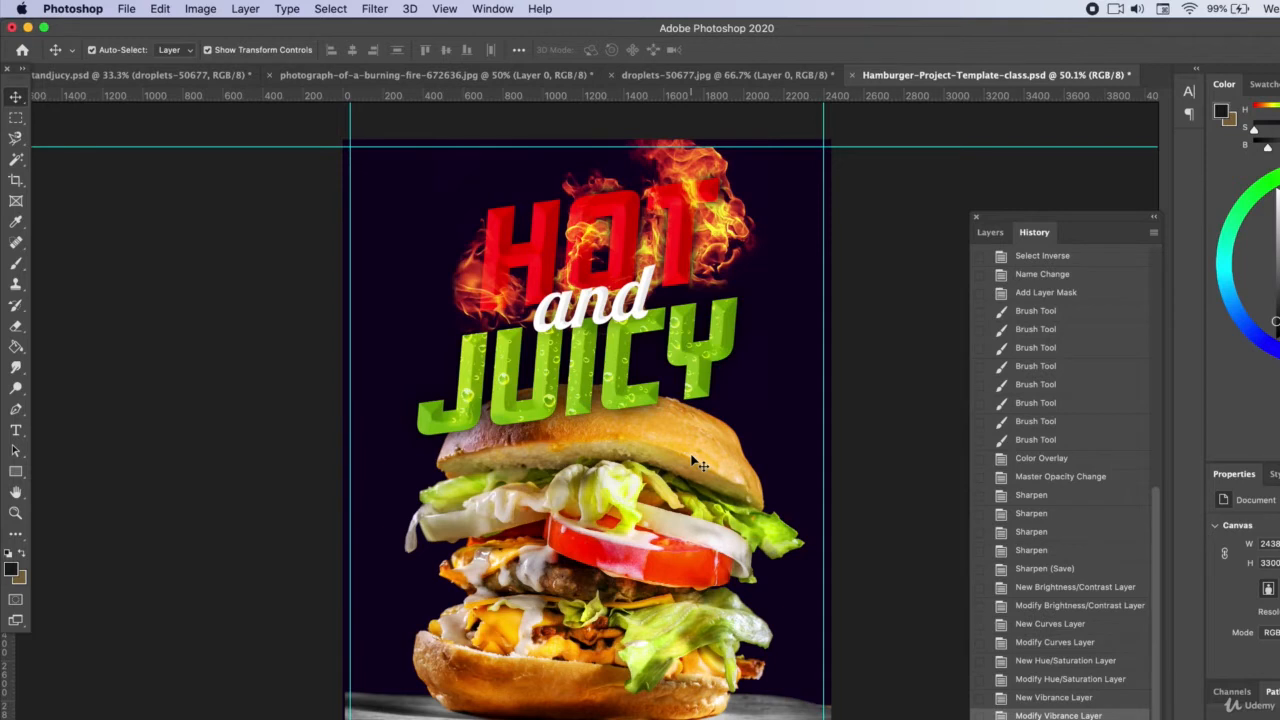
Step: Create a new empty layer above the Background layer and move it to the top of the layer stack
{"action": "left_click", "coordinate": [397, 398]}
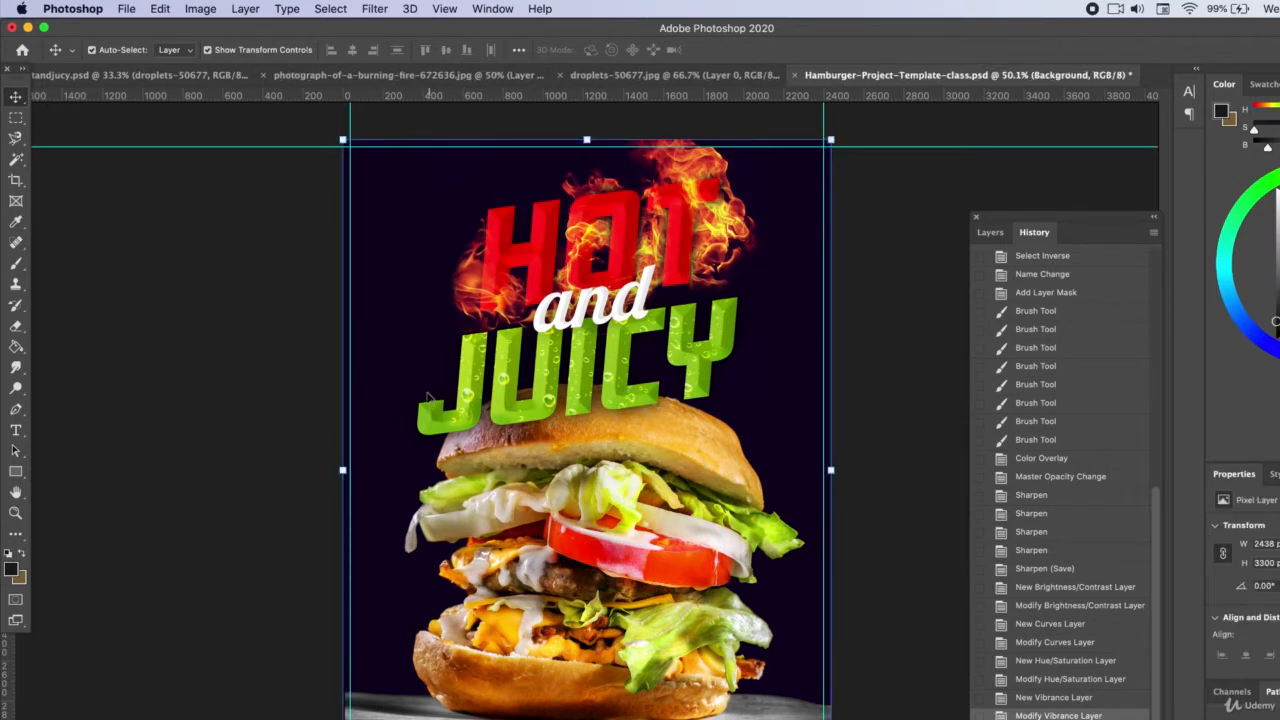
{"action": "left_click", "coordinate": [990, 232]}
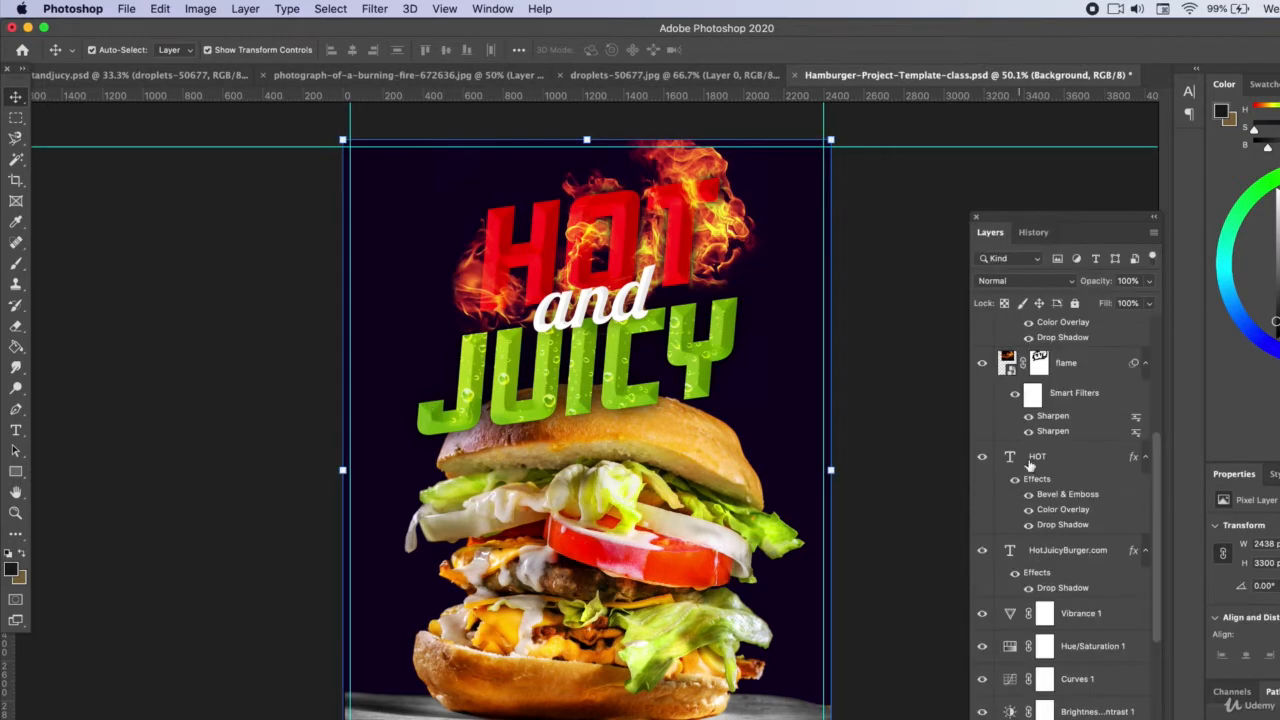
{"action": "left_click", "coordinate": [1113, 719]}
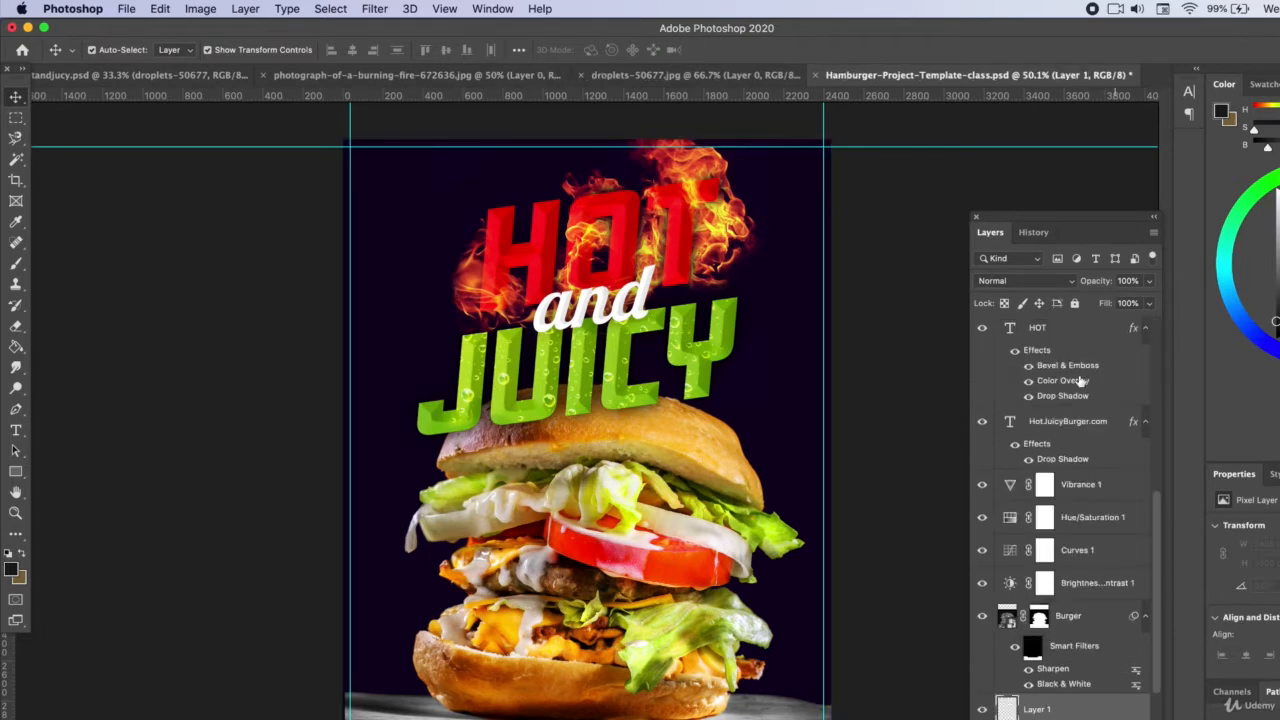
{"action": "left_click_drag", "start_coordinate": [1096, 713], "coordinate": [1053, 330]}
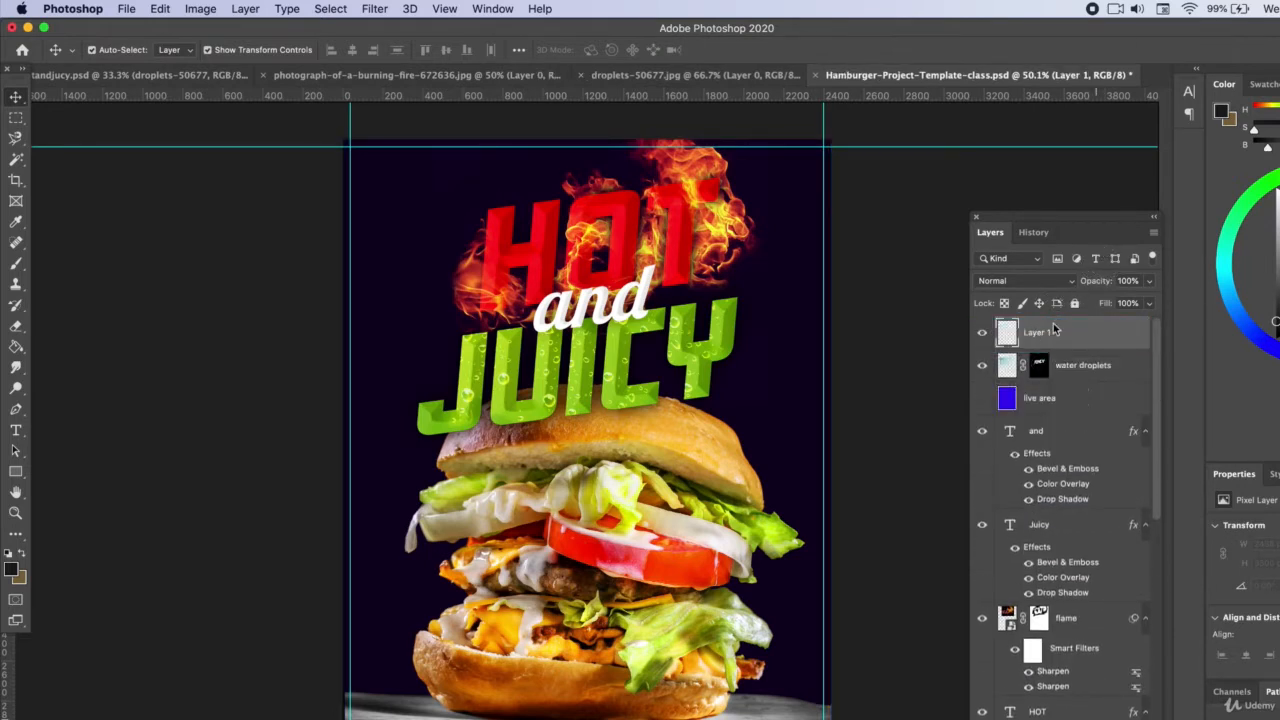
Step: Rename the new top layer "background lighting" and set its blend mode to Soft Light
{"action": "double_click", "coordinate": [1030, 333]}
{"action": "type", "text": "lightin"}
{"action": "key", "text": "Return"}
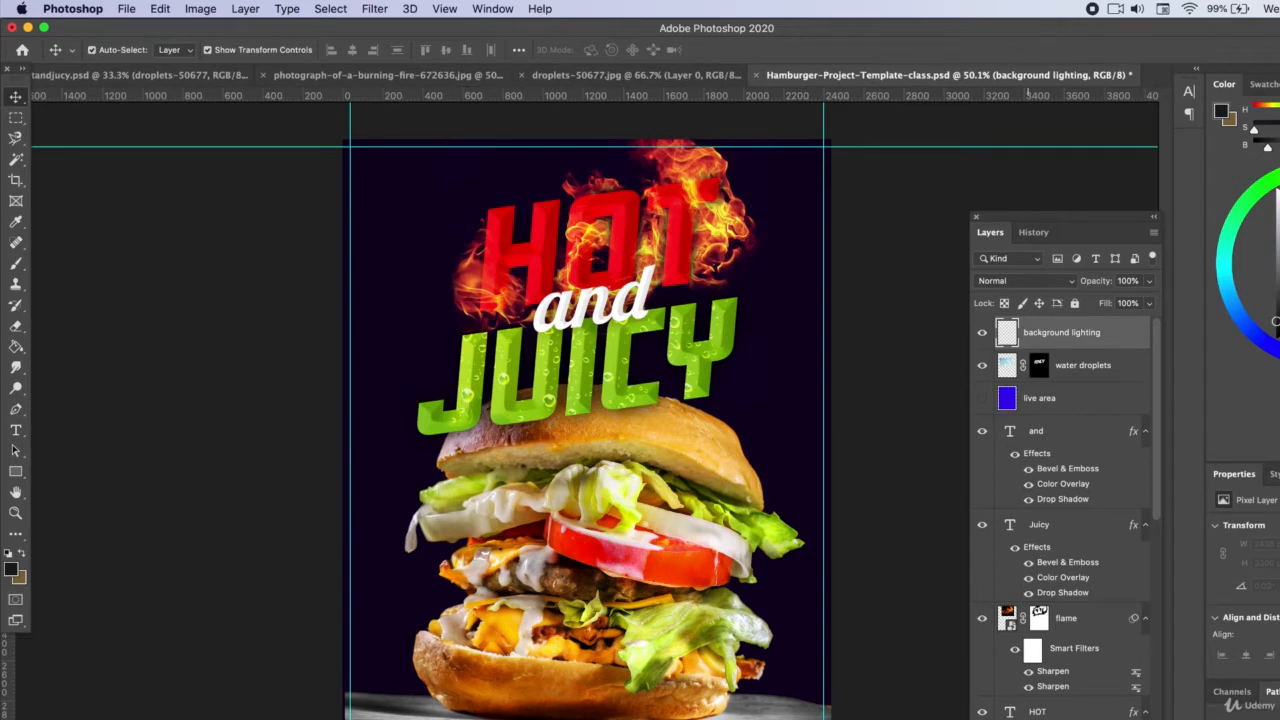
{"action": "left_click", "coordinate": [1018, 284]}
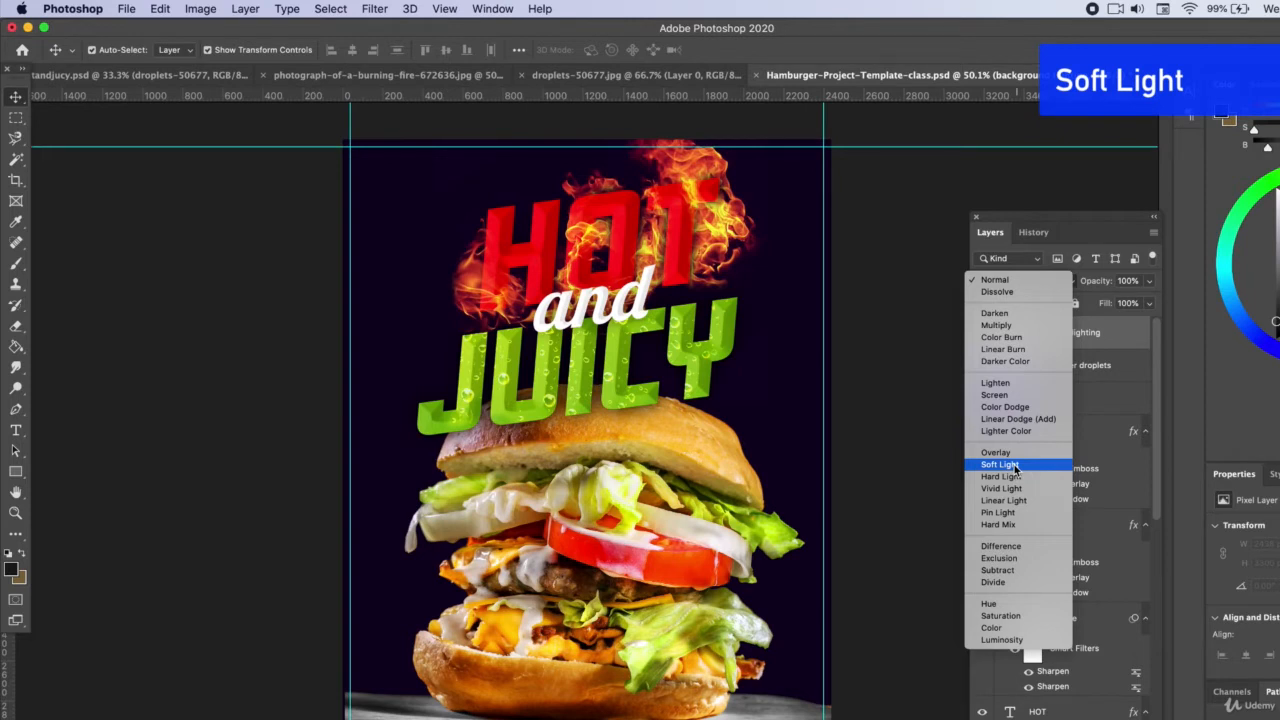
{"action": "key", "text": "Return"}
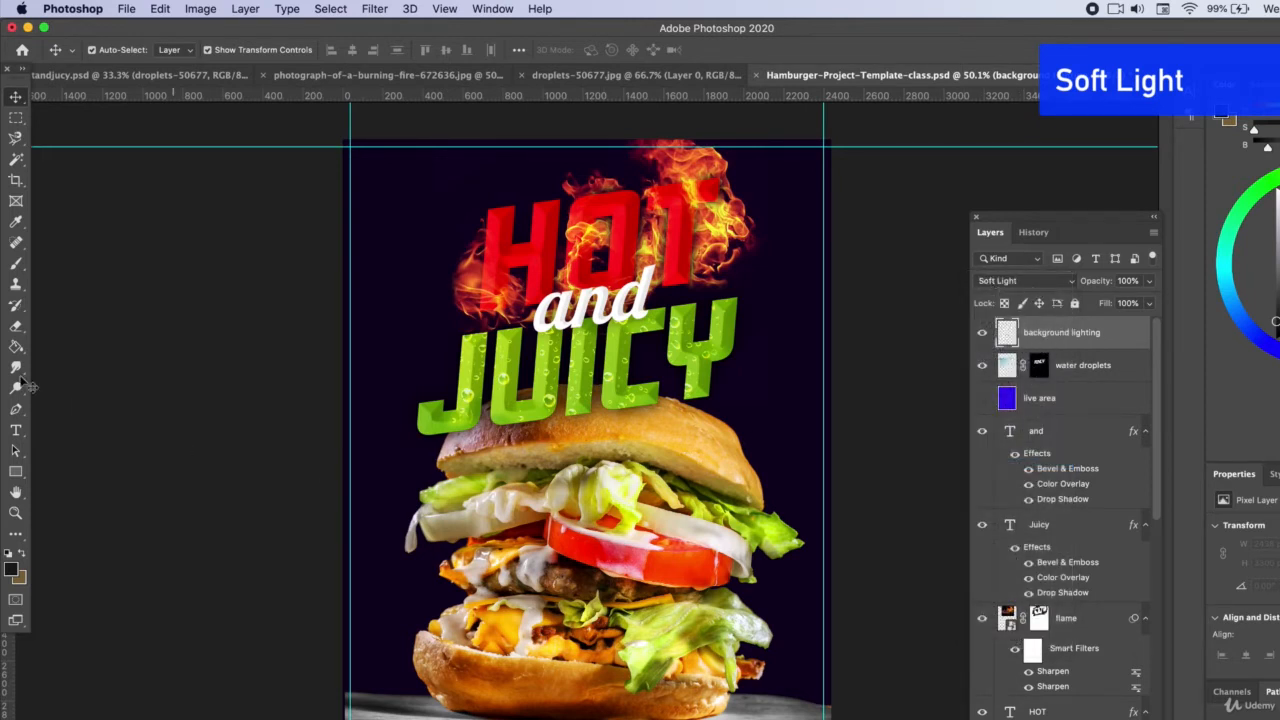
Step: Pick the Brush tool with the Soft Round tip and set its size to 2480 px
{"action": "left_click", "coordinate": [15, 264]}
{"action": "left_click", "coordinate": [116, 52]}
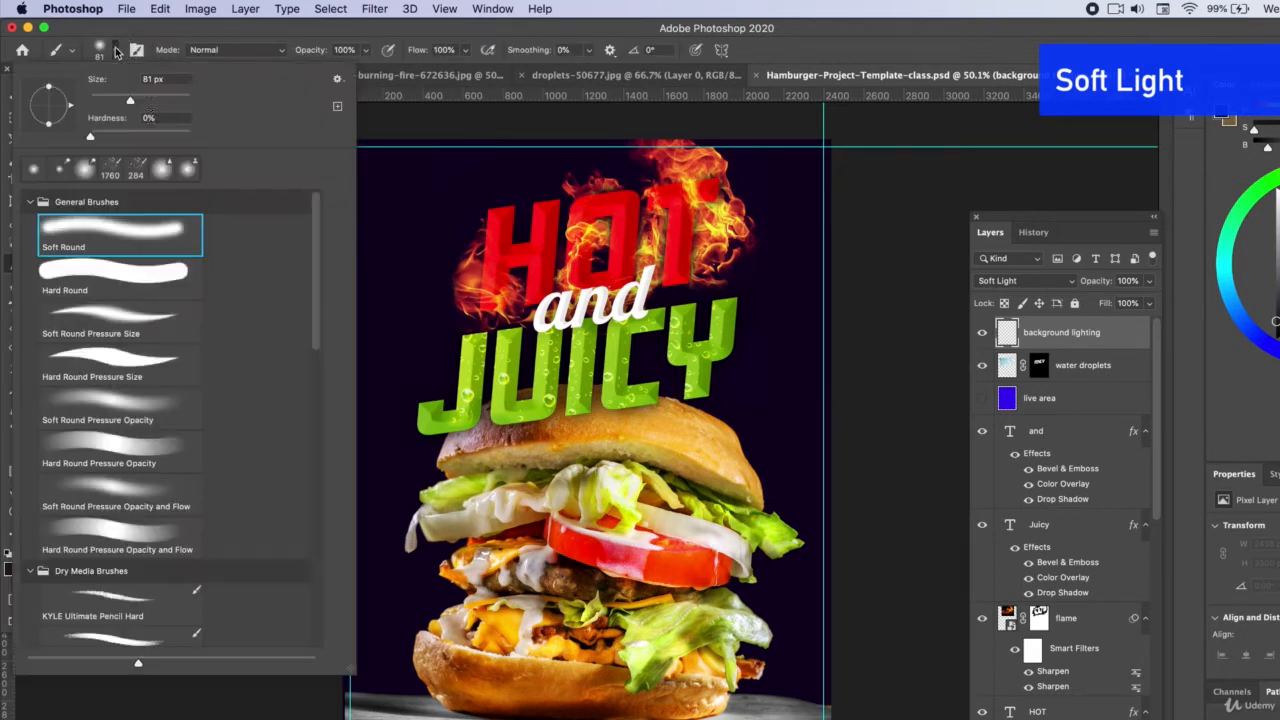
{"action": "left_click", "coordinate": [173, 101]}
{"action": "left_click", "coordinate": [119, 57]}
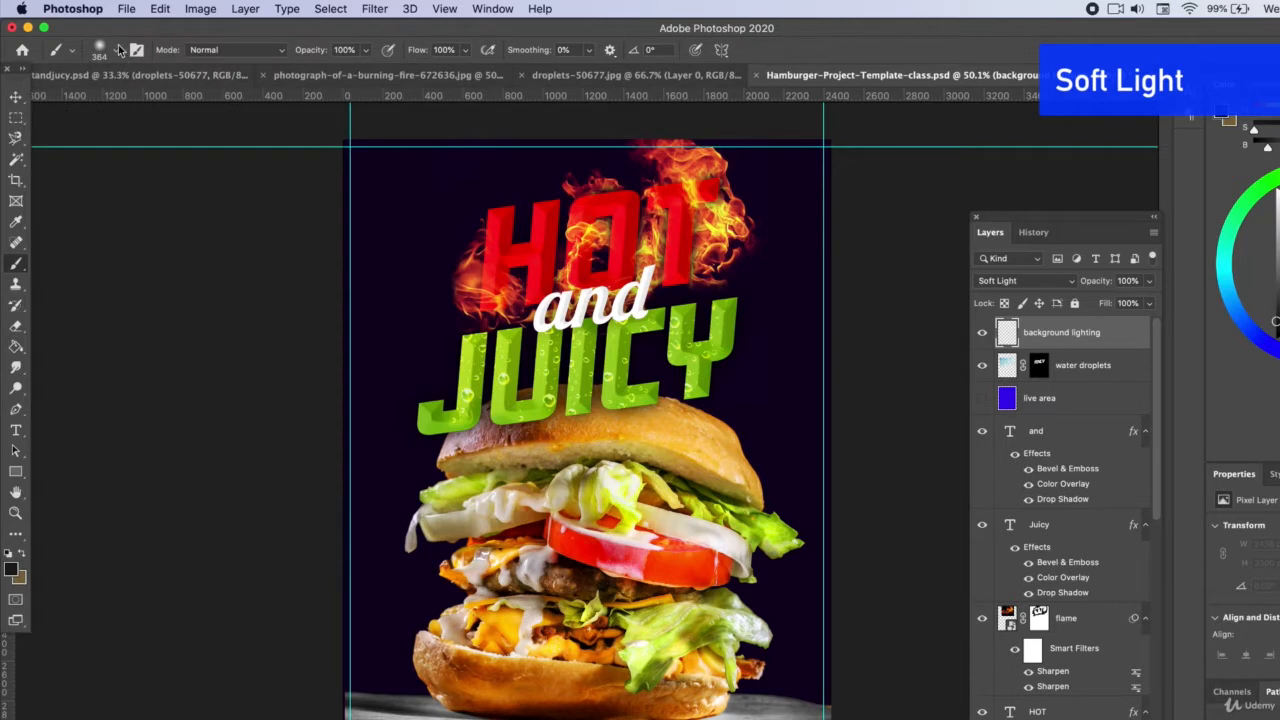
{"action": "left_click", "coordinate": [119, 50]}
{"action": "mouse_move", "coordinate": [173, 101]}
{"action": "left_mouse_down"}
{"action": "mouse_move", "coordinate": [198, 101]}
{"action": "mouse_move", "coordinate": [187, 101]}
{"action": "left_mouse_up"}
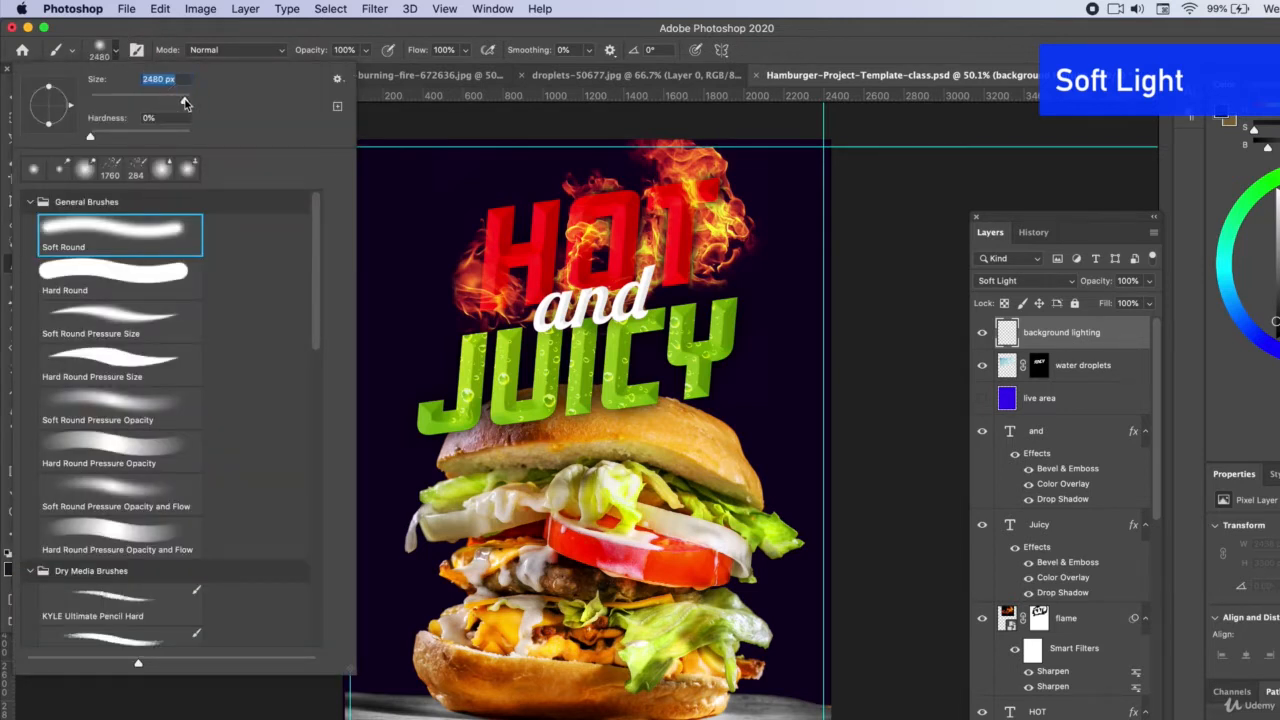
{"action": "left_click", "coordinate": [119, 50]}
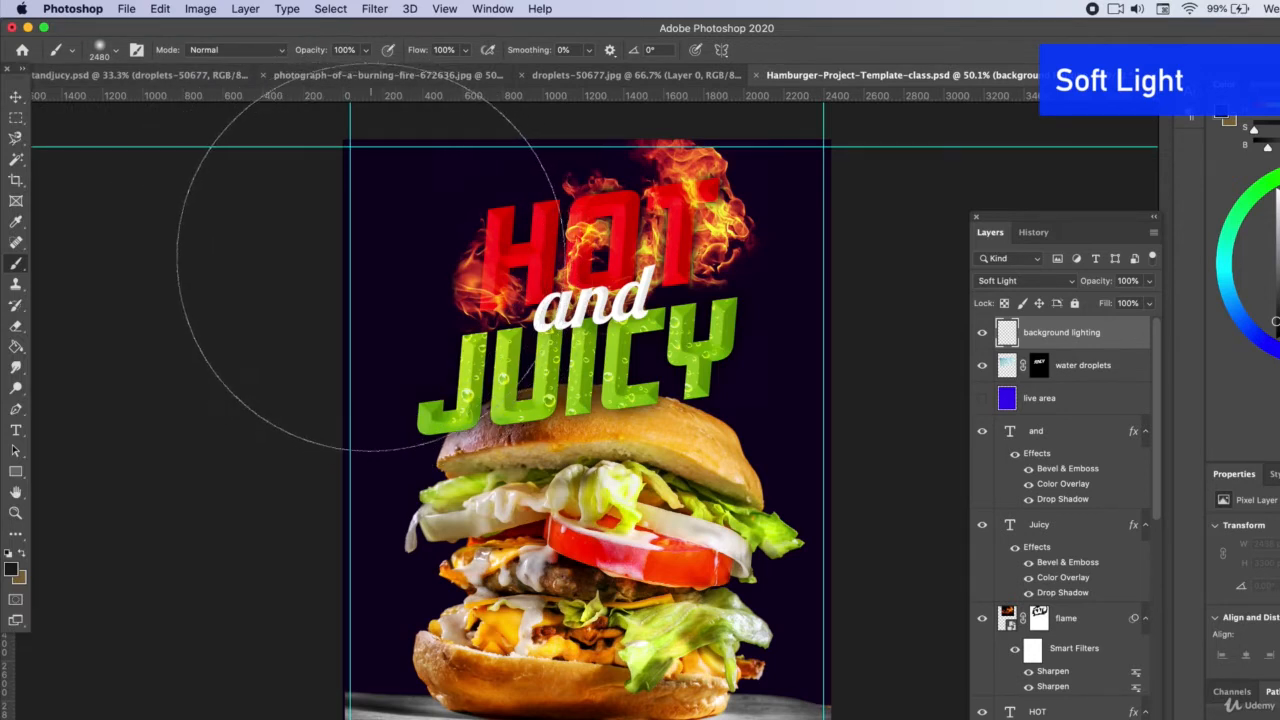
Step: Undo the trial dab of dark colour, choose a bright violet, and paint soft light at the poster's upper-left and lower-right areas
{"action": "left_click", "coordinate": [371, 257]}
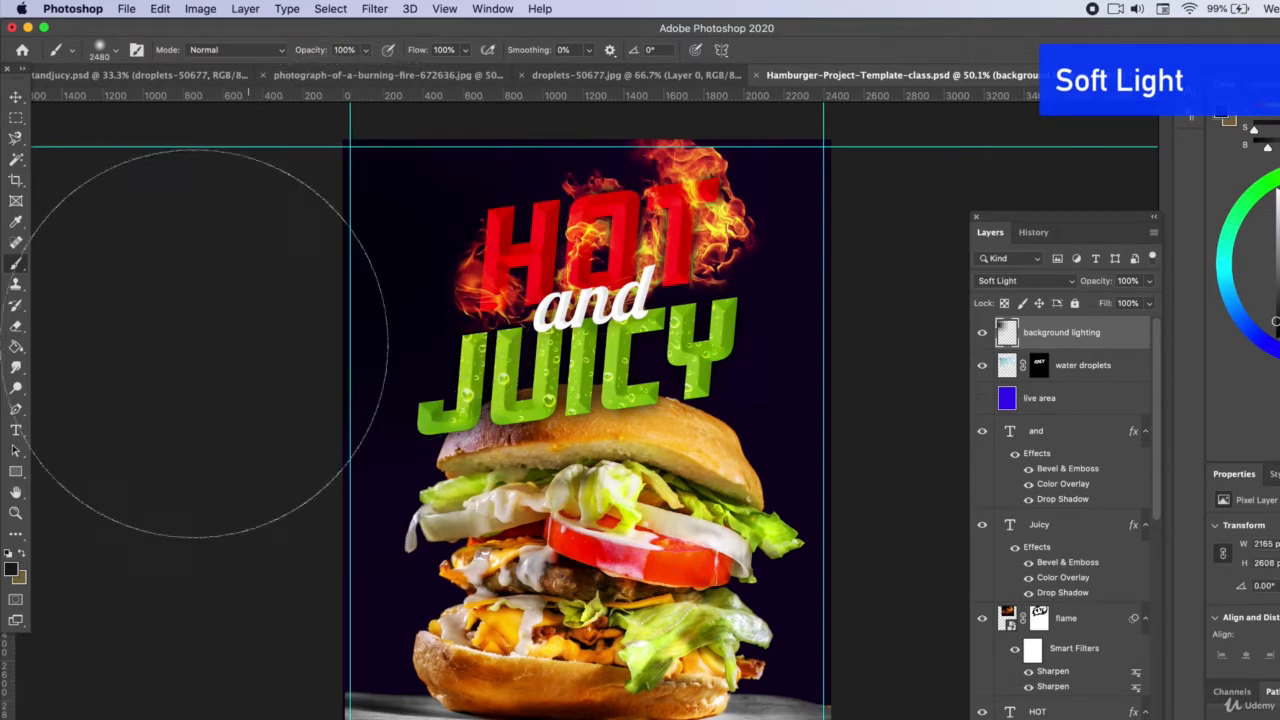
{"action": "key", "text": "super+z"}
{"action": "left_click", "coordinate": [11, 569]}
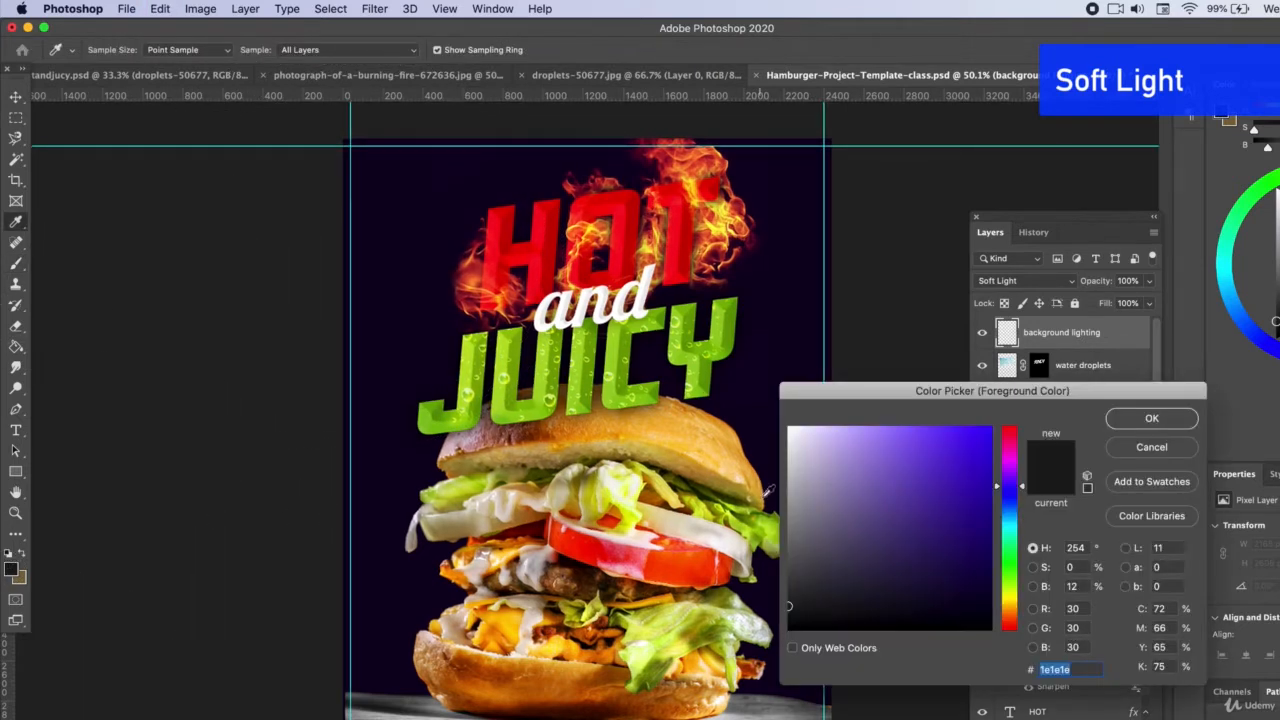
{"action": "mouse_move", "coordinate": [880, 443]}
{"action": "left_mouse_down"}
{"action": "mouse_move", "coordinate": [923, 417]}
{"action": "mouse_move", "coordinate": [935, 427]}
{"action": "left_mouse_up"}
{"action": "left_click", "coordinate": [1151, 418]}
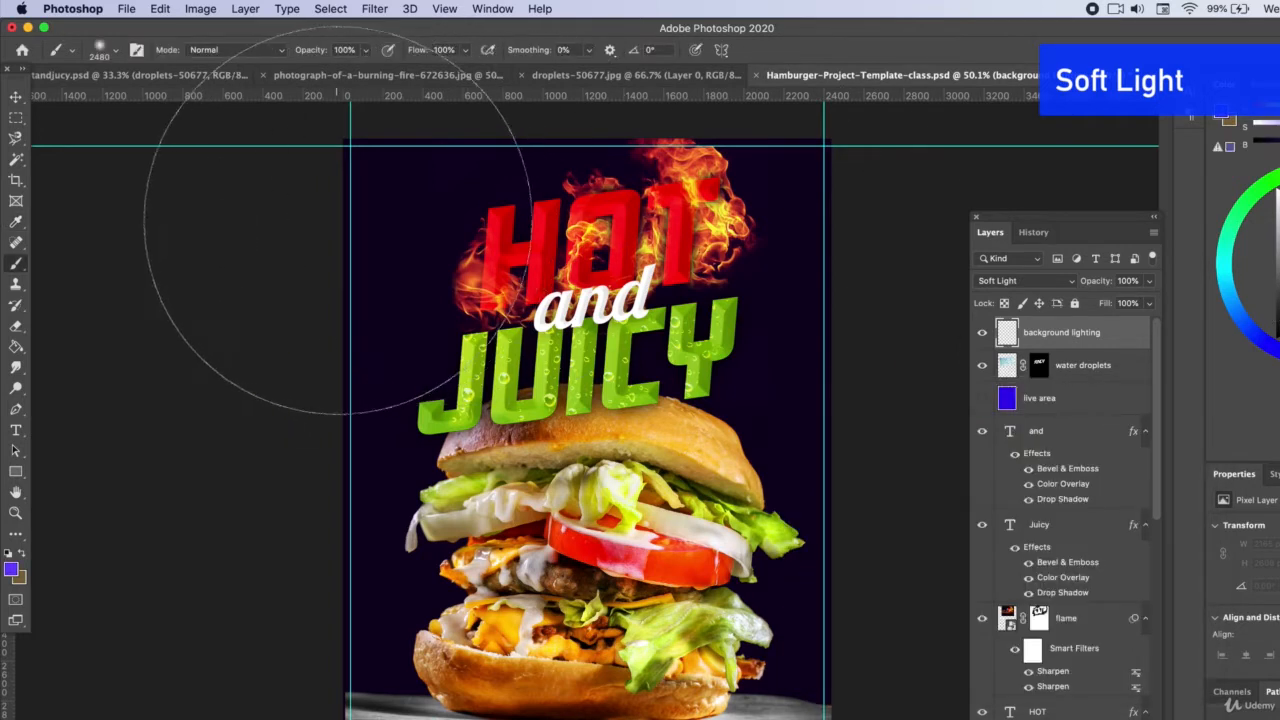
{"action": "left_click", "coordinate": [356, 230]}
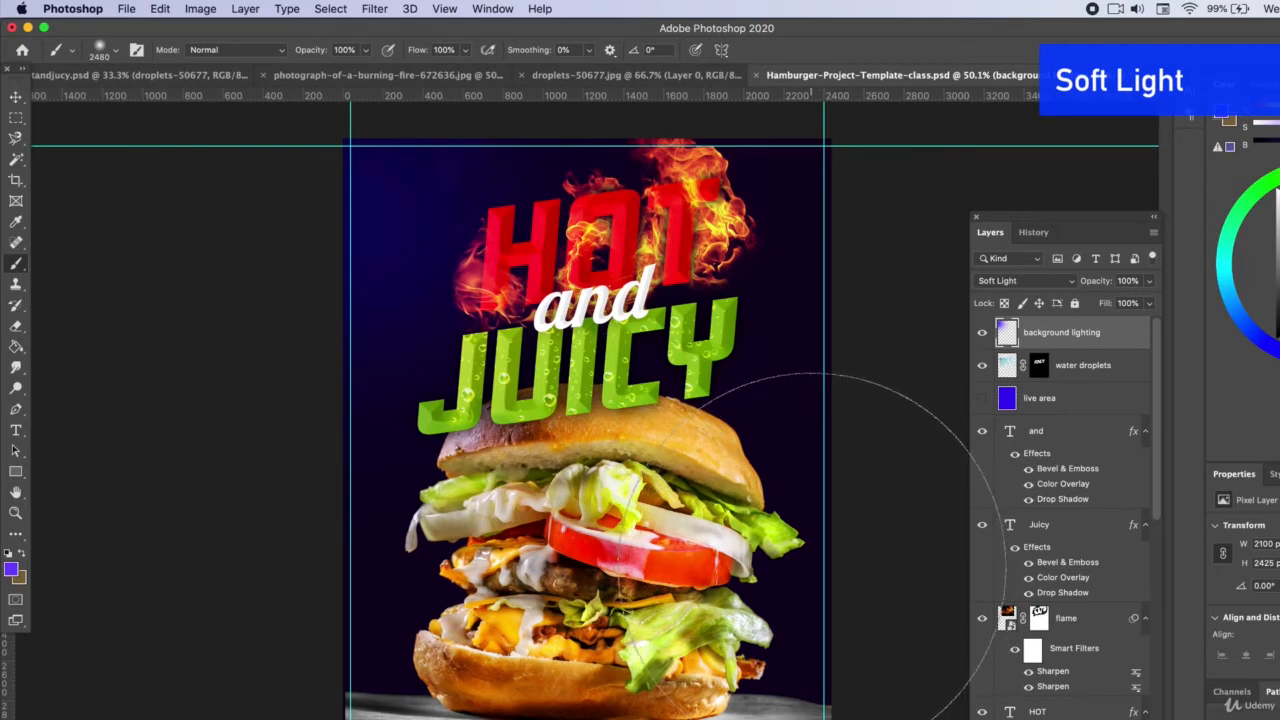
{"action": "left_click", "coordinate": [800, 585]}
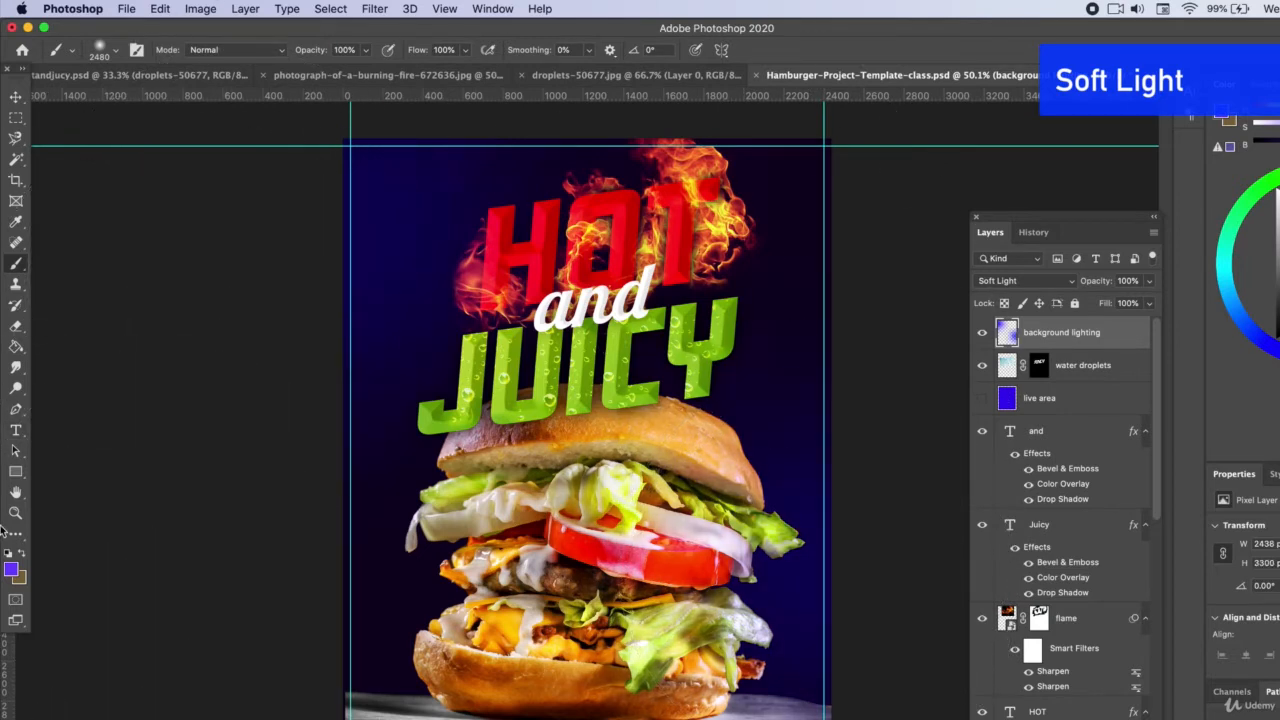
Step: Try a lighter pinkish purple and then an orange as the foreground colour for the lighting
{"action": "left_click", "coordinate": [12, 568]}
{"action": "left_click", "coordinate": [889, 427]}
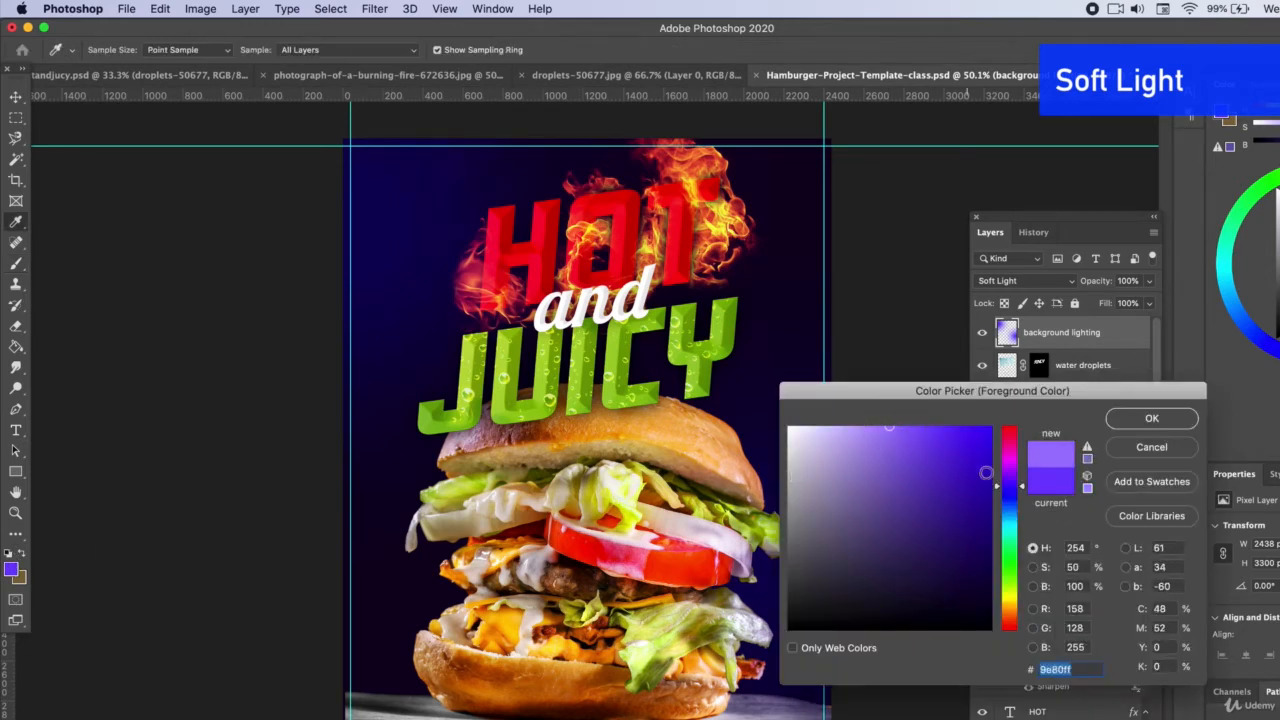
{"action": "left_click_drag", "start_coordinate": [1018, 482], "coordinate": [1022, 476]}
{"action": "left_click", "coordinate": [1130, 425]}
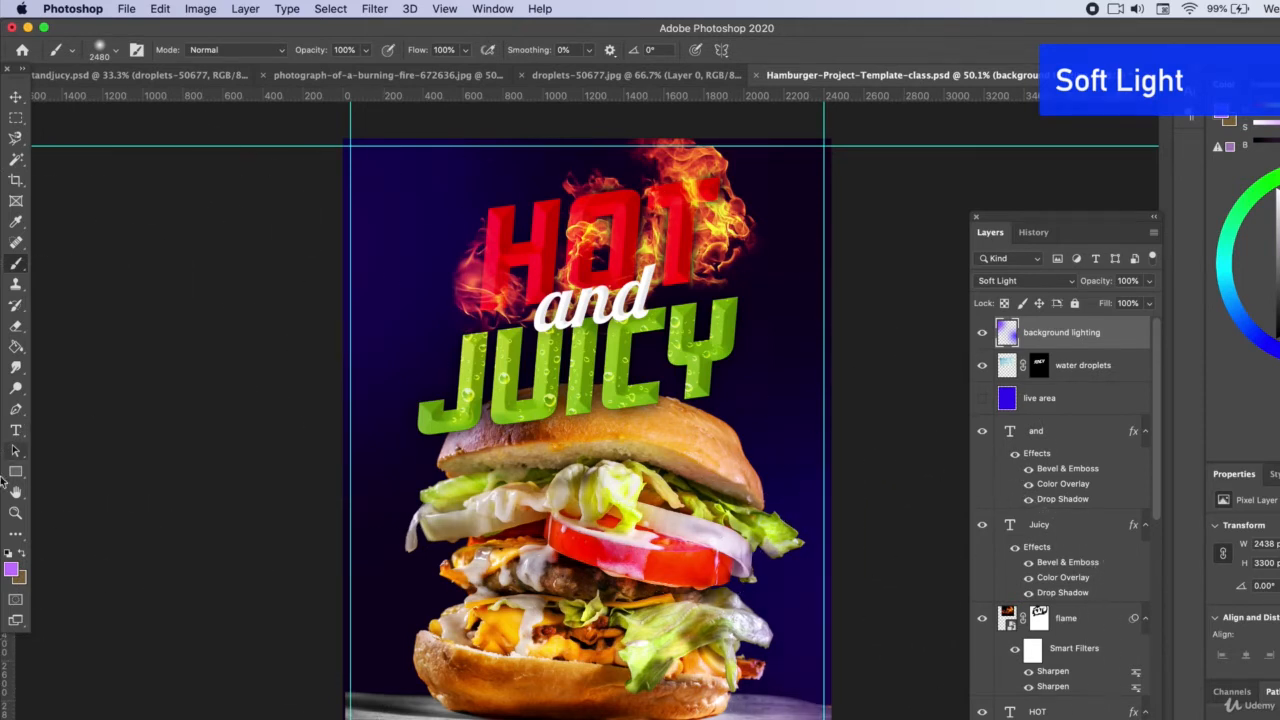
{"action": "left_click", "coordinate": [11, 569]}
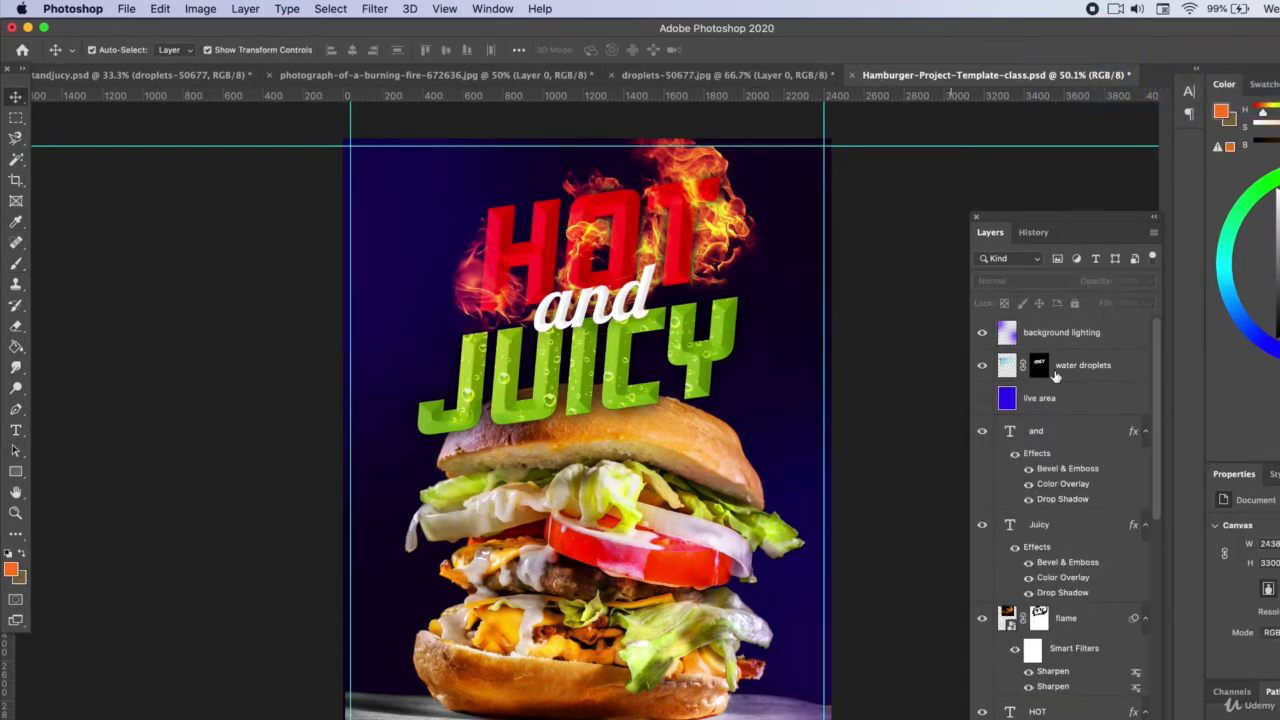
Step: Create a new layer above the background lighting layer and set its blend mode to Soft Light
{"action": "left_click", "coordinate": [1092, 340]}
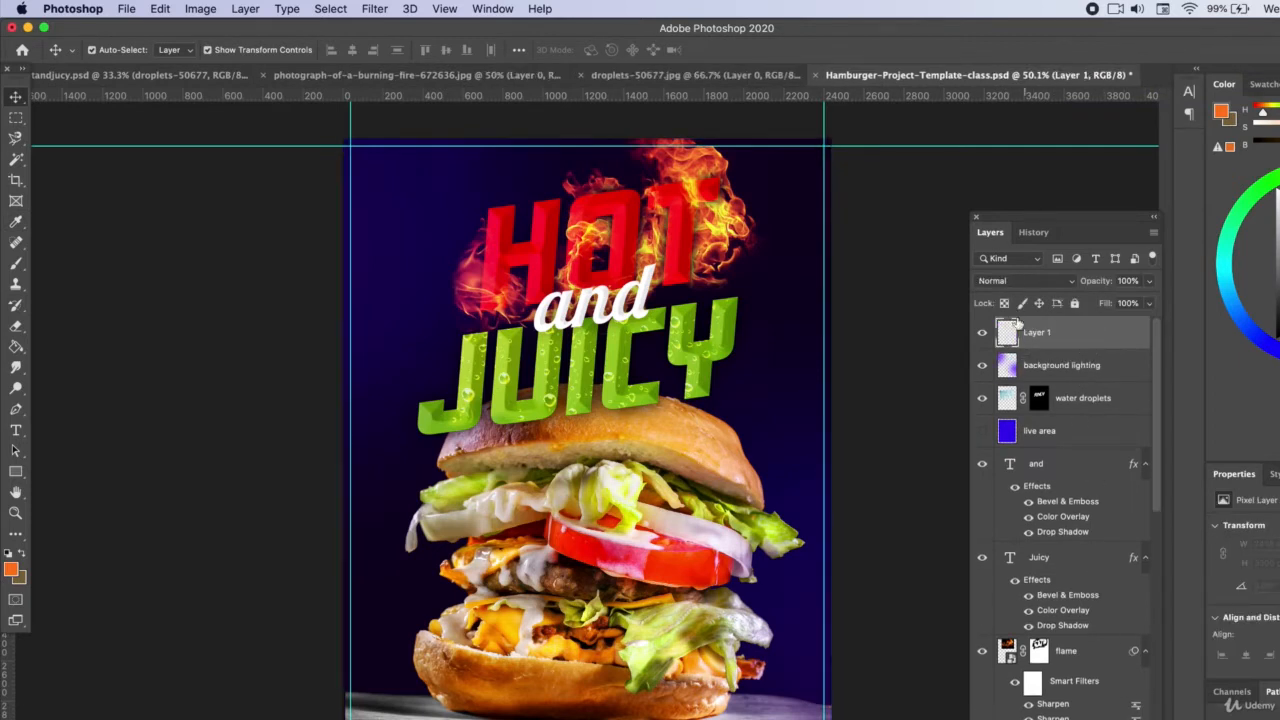
{"action": "left_click", "coordinate": [1016, 288]}
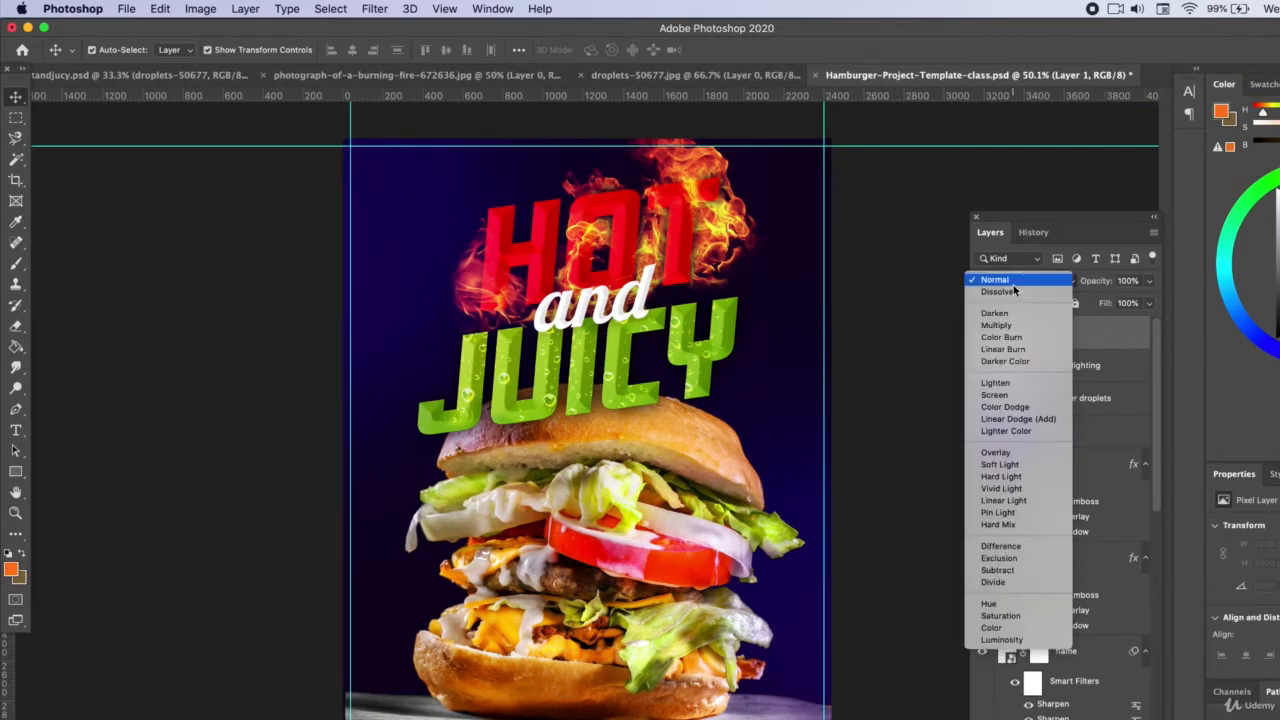
{"action": "left_click", "coordinate": [1014, 466]}
Step: Set the foreground colour to magenta (#f116ff) and paint soft light at the poster's upper right and lower left on the new layer
{"action": "left_click", "coordinate": [12, 570]}
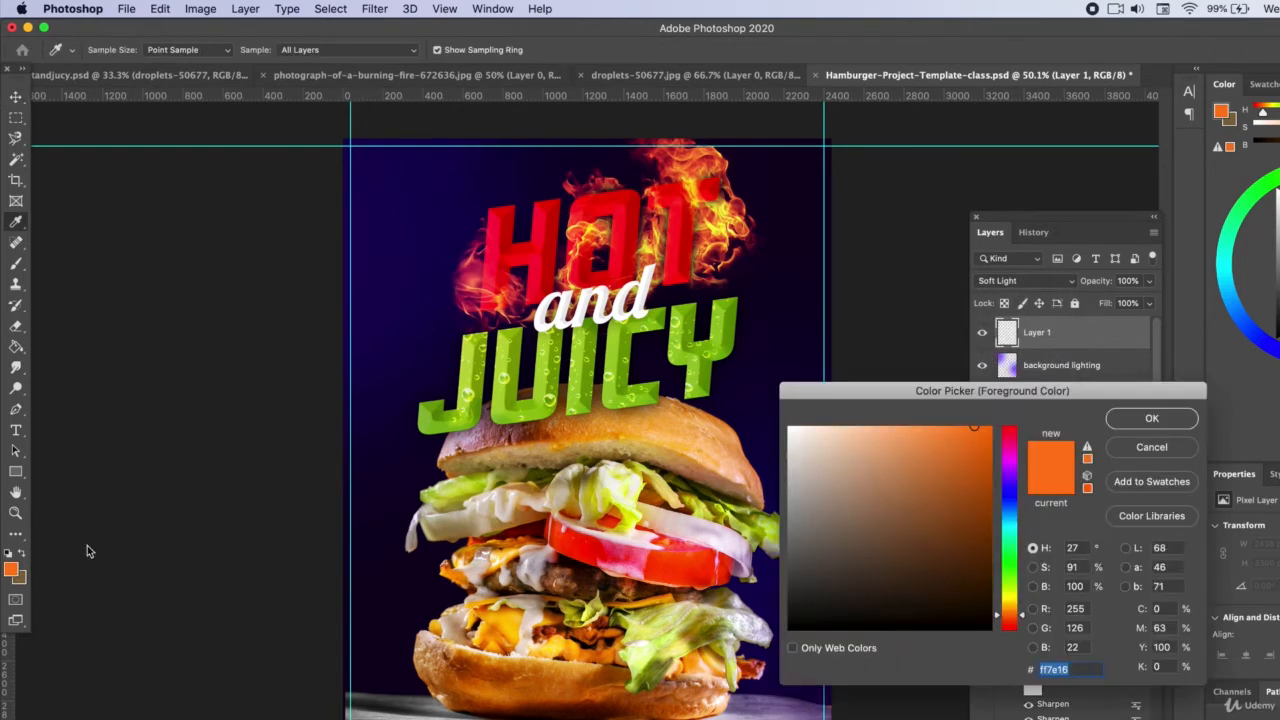
{"action": "left_click", "coordinate": [1011, 469]}
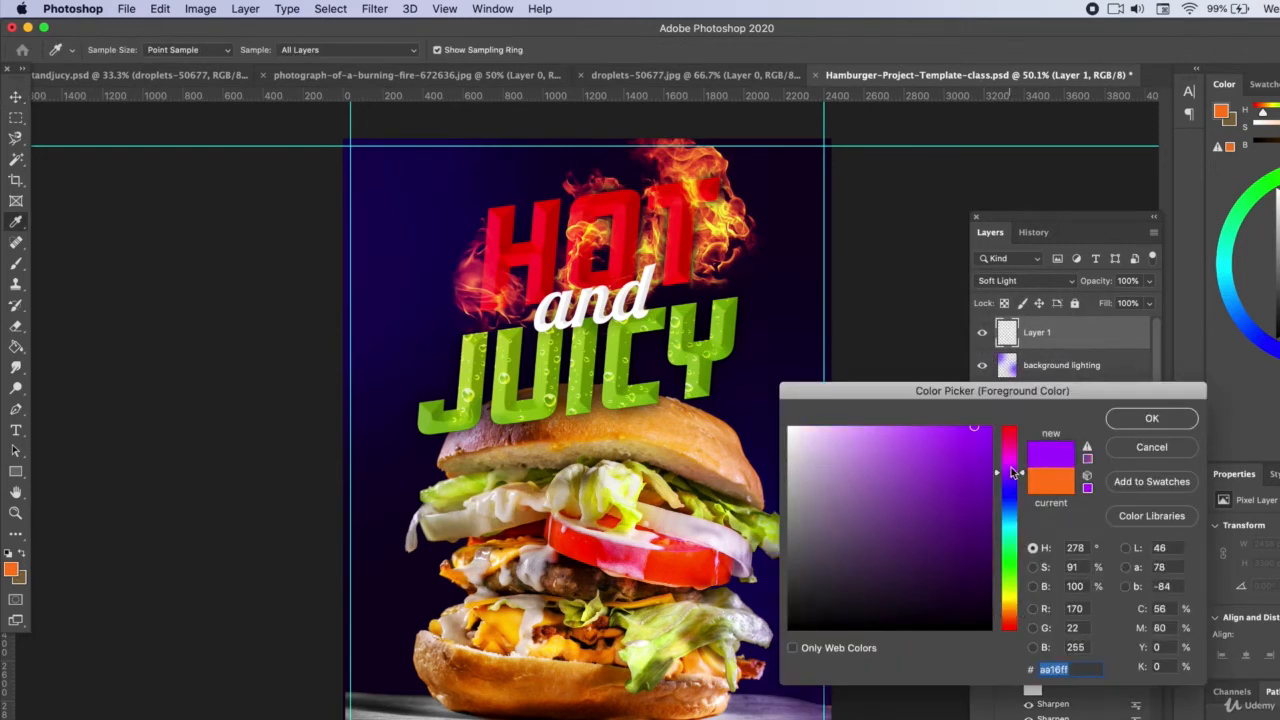
{"action": "left_click_drag", "start_coordinate": [1013, 468], "coordinate": [1013, 464]}
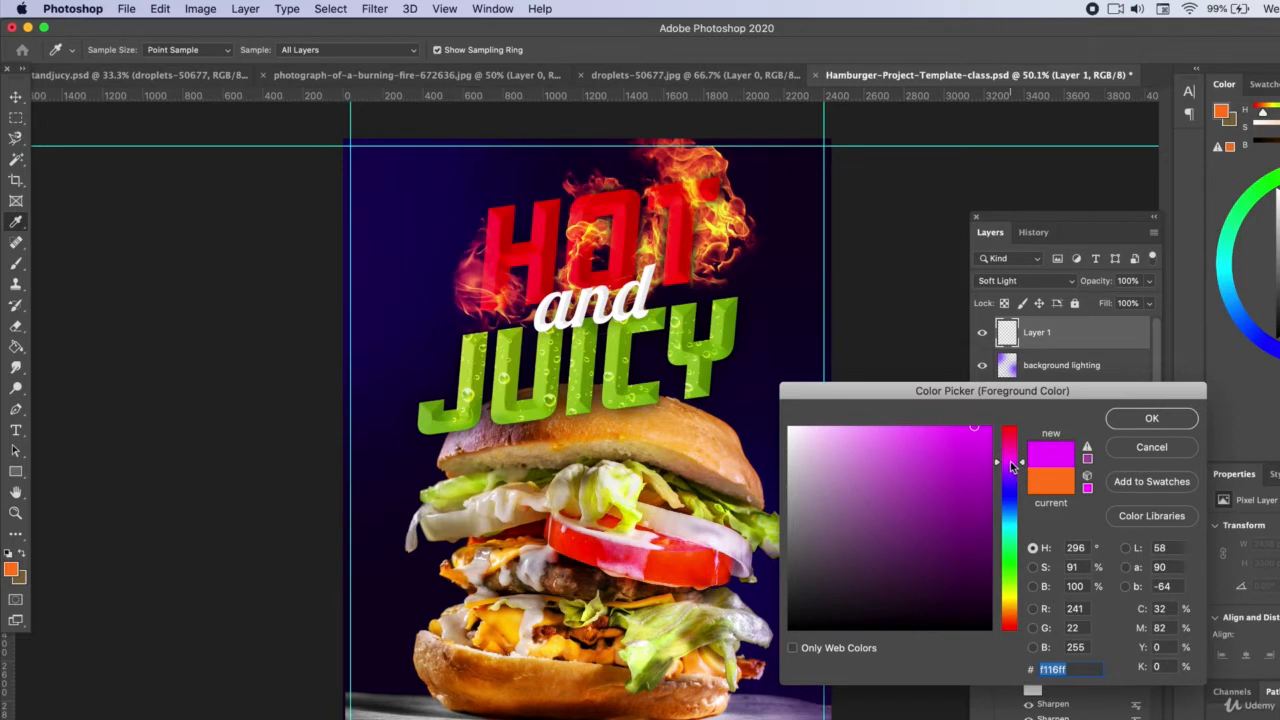
{"action": "key", "text": "Return"}
{"action": "key", "text": "b"}
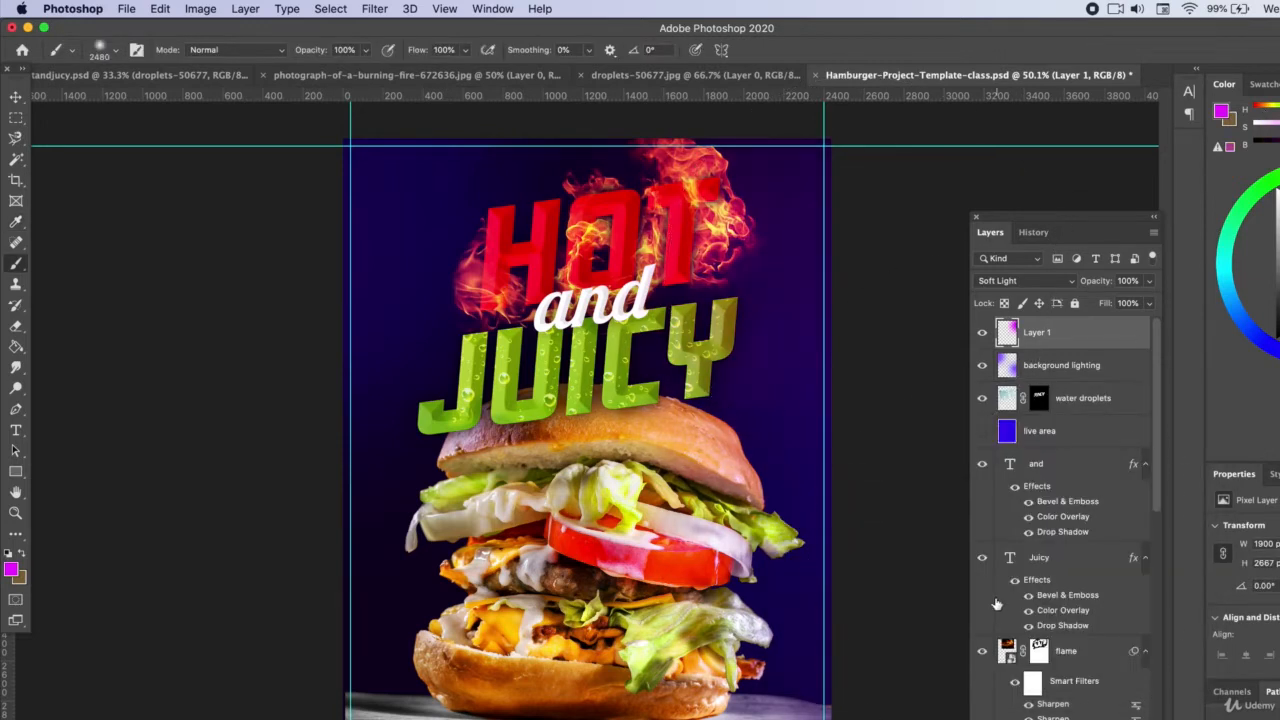
{"action": "left_click", "coordinate": [320, 598]}
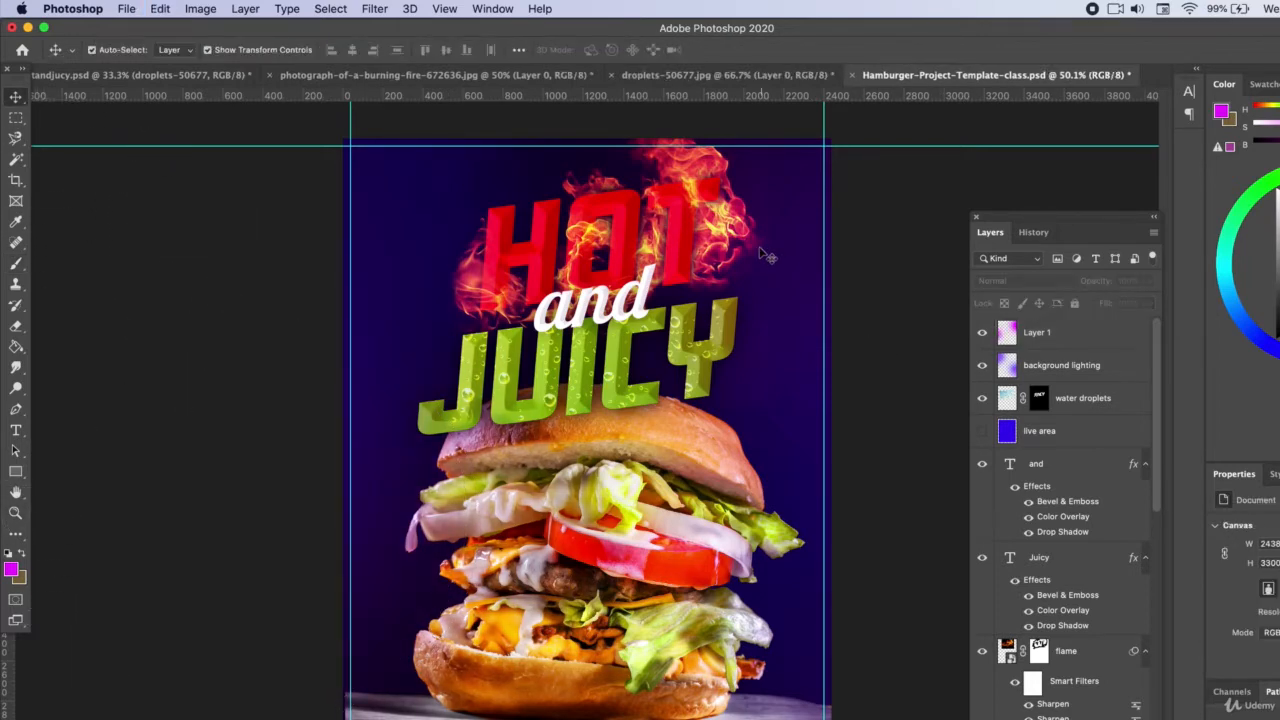
Step: Examine the flame, lettering and background up close for a visible edge of the flame image near the word JUICY
{"action": "scroll", "coordinate": [800, 287], "scroll_direction": "up", "scroll_amount": 5}
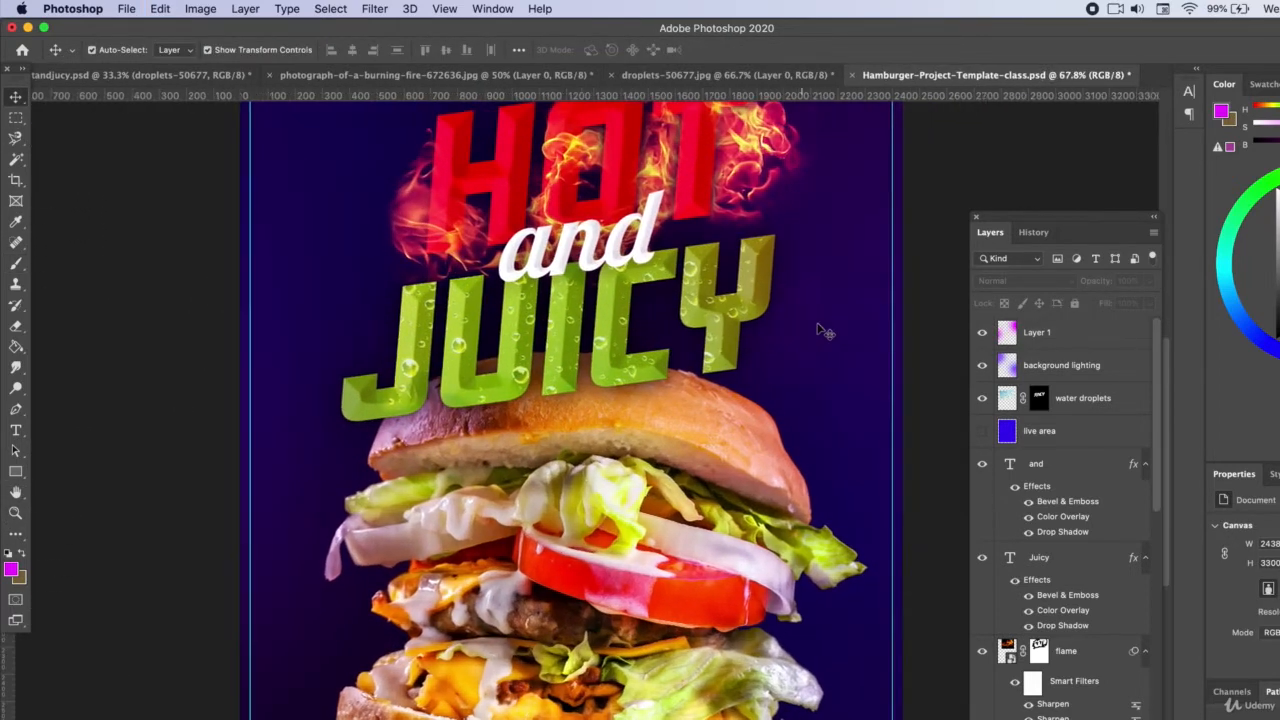
{"action": "scroll", "coordinate": [820, 331], "scroll_direction": "up", "scroll_amount": 3}
{"action": "left_click", "coordinate": [742, 469]}
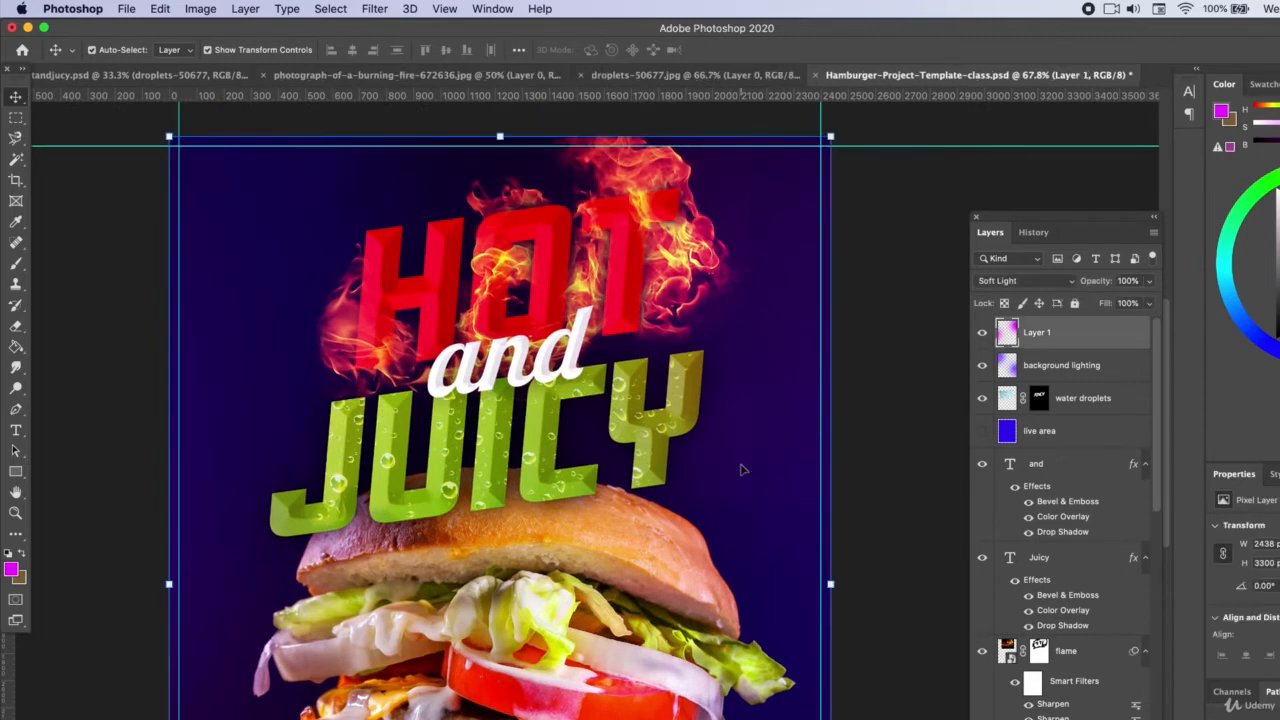
{"action": "scroll", "coordinate": [1058, 628], "scroll_direction": "down", "scroll_amount": 1}
{"action": "left_click", "coordinate": [1068, 626]}
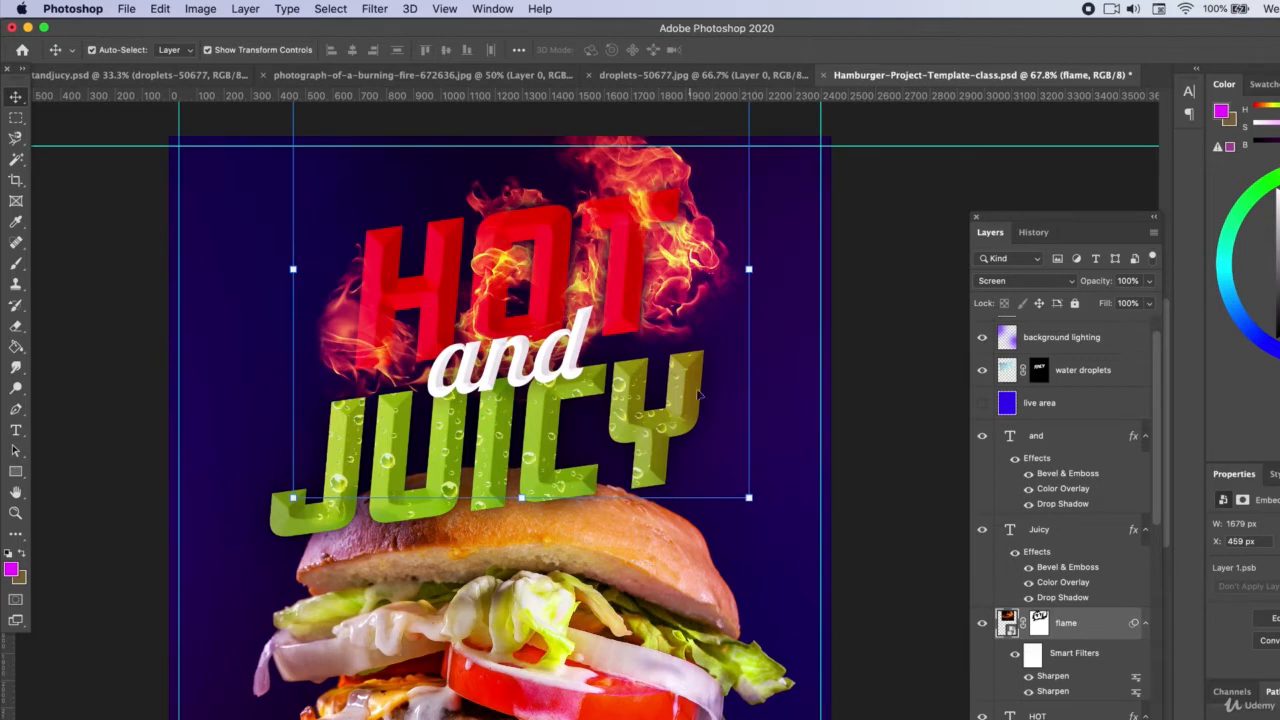
{"action": "left_click", "coordinate": [851, 460]}
{"action": "scroll", "coordinate": [790, 497], "scroll_direction": "up", "scroll_amount": 5}
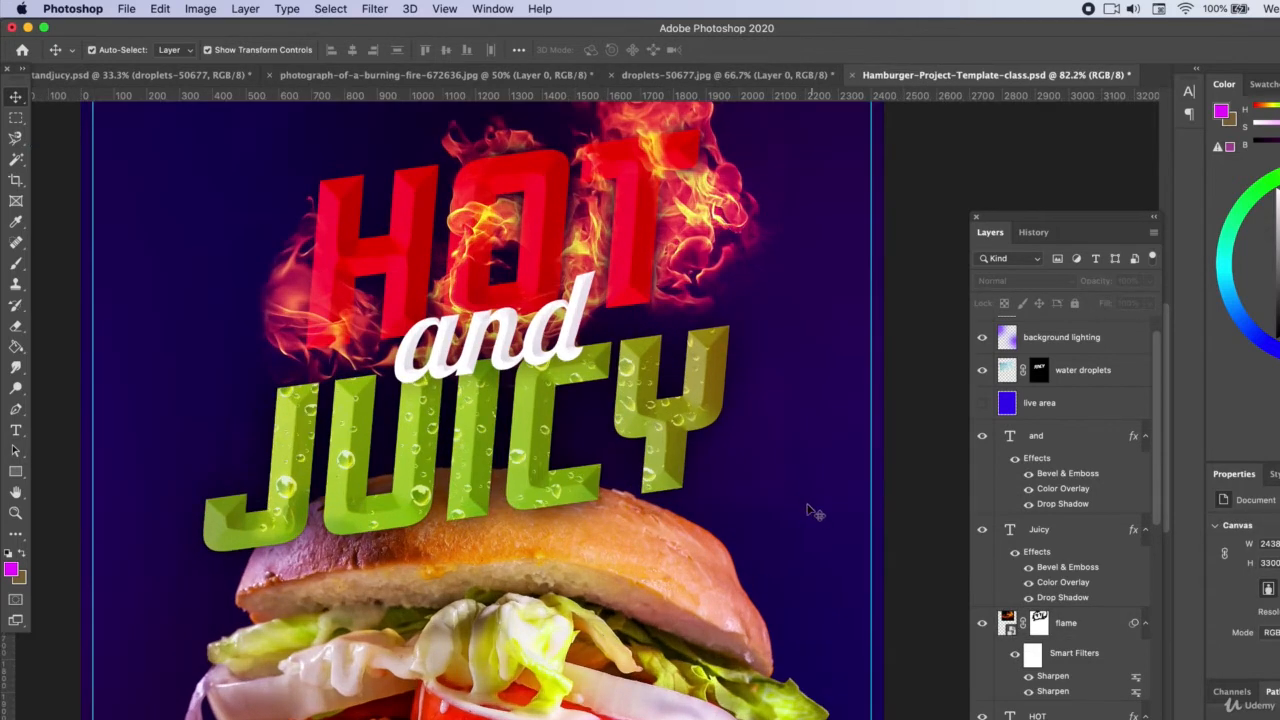
{"action": "left_click", "coordinate": [765, 471]}
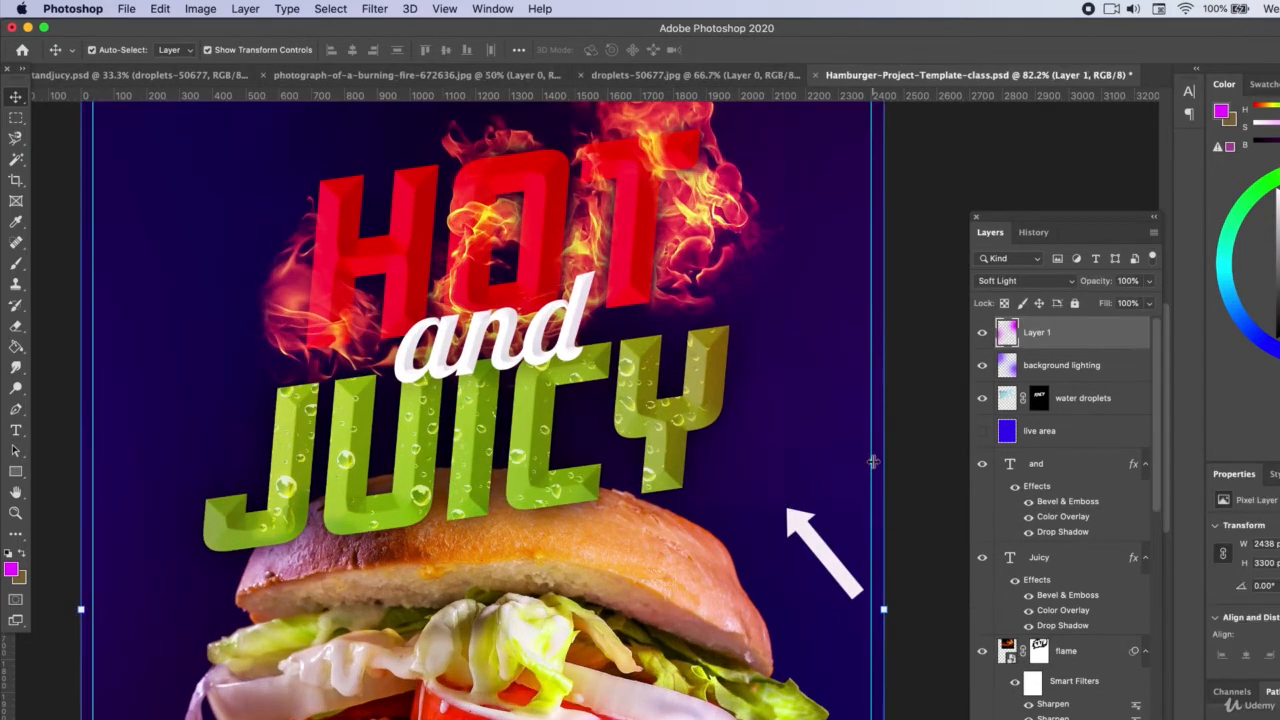
Step: Paint black on the flame layer's mask with a 220 px soft brush to hide the flame image's leftover edge beside JUICY
{"action": "left_click", "coordinate": [1040, 649]}
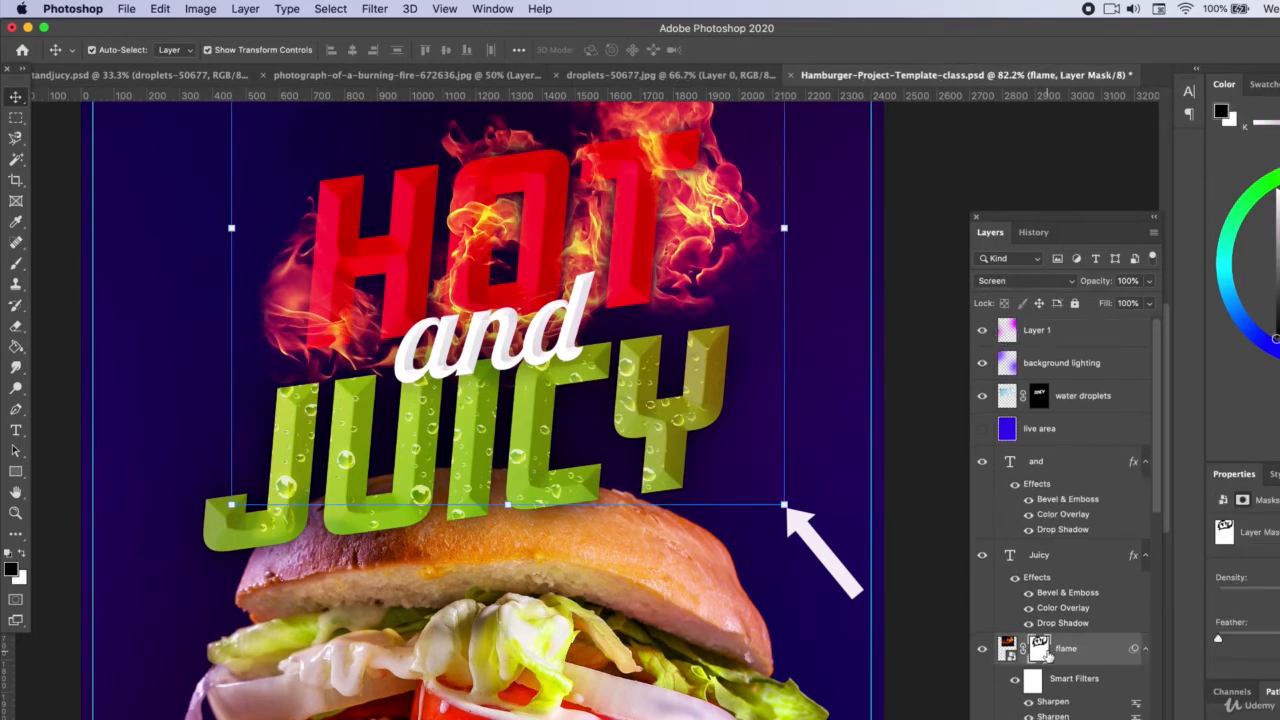
{"action": "scroll", "coordinate": [1047, 652], "scroll_direction": "down", "scroll_amount": 1}
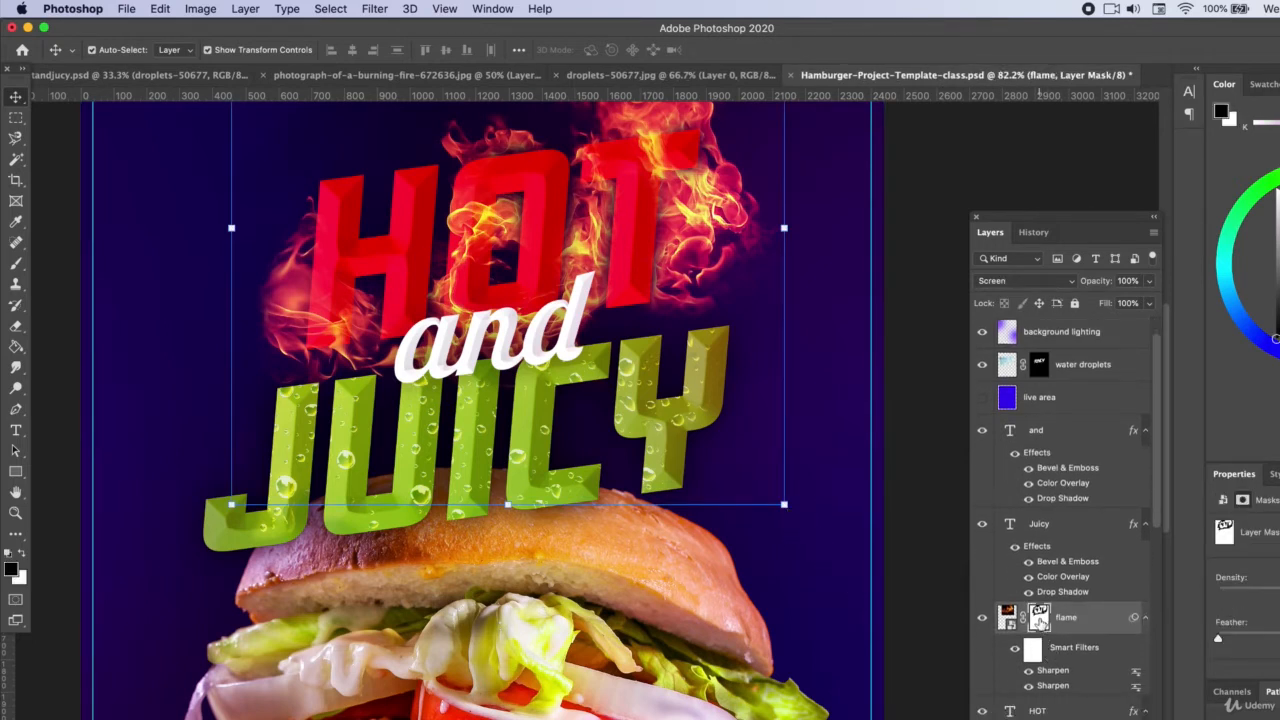
{"action": "left_click", "coordinate": [16, 264]}
{"action": "left_click", "coordinate": [116, 49]}
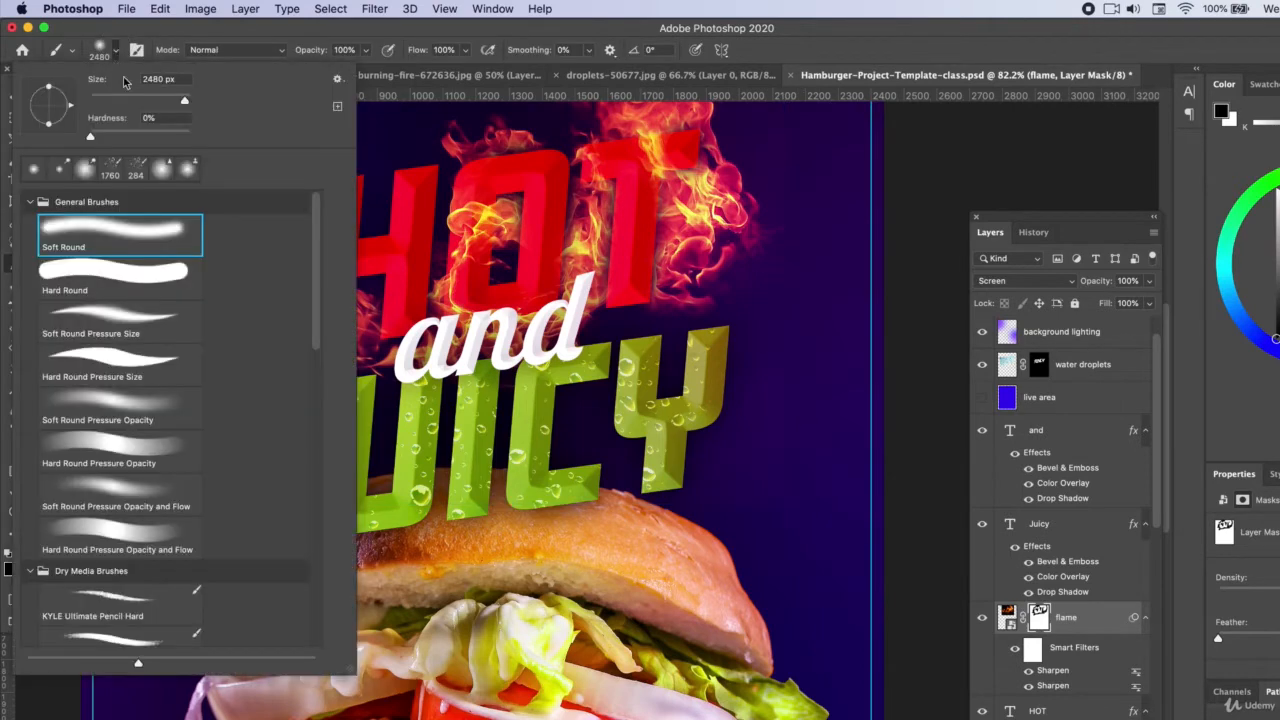
{"action": "left_click_drag", "start_coordinate": [135, 101], "coordinate": [127, 101]}
{"action": "left_click", "coordinate": [165, 101]}
{"action": "left_click", "coordinate": [738, 492]}
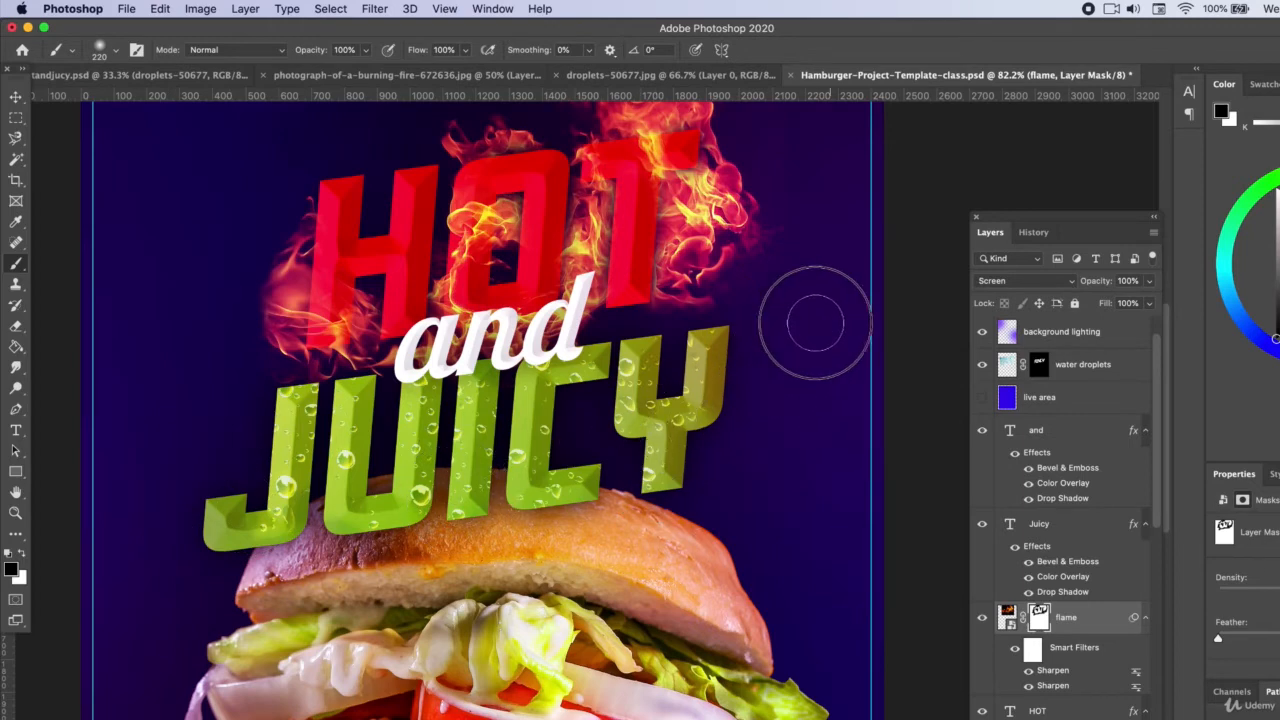
{"action": "scroll", "coordinate": [886, 353], "scroll_direction": "up", "scroll_amount": 3}
{"action": "scroll", "coordinate": [886, 353], "scroll_direction": "up", "scroll_amount": 3}
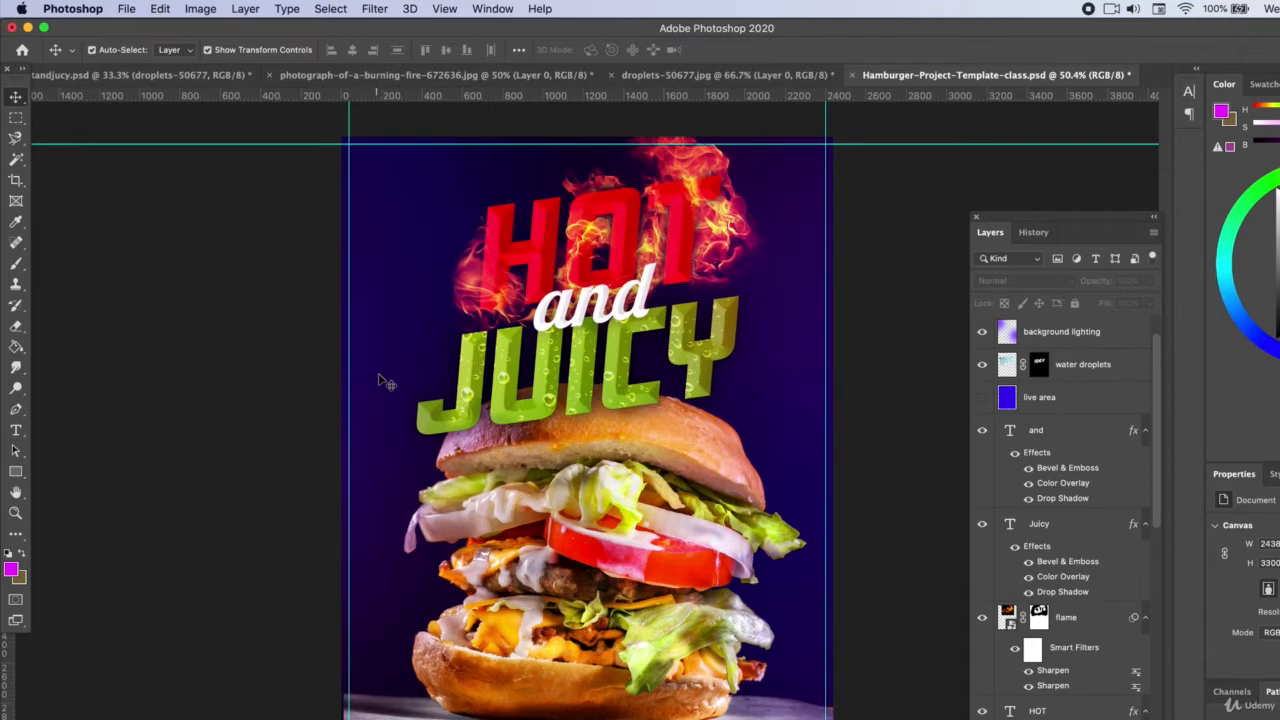
Step: Try shifting the magenta lighting layer sideways across the poster, and undo the move
{"action": "scroll", "coordinate": [1060, 600], "scroll_direction": "down", "scroll_amount": 5}
{"action": "left_click_drag", "start_coordinate": [686, 480], "coordinate": [551, 503]}
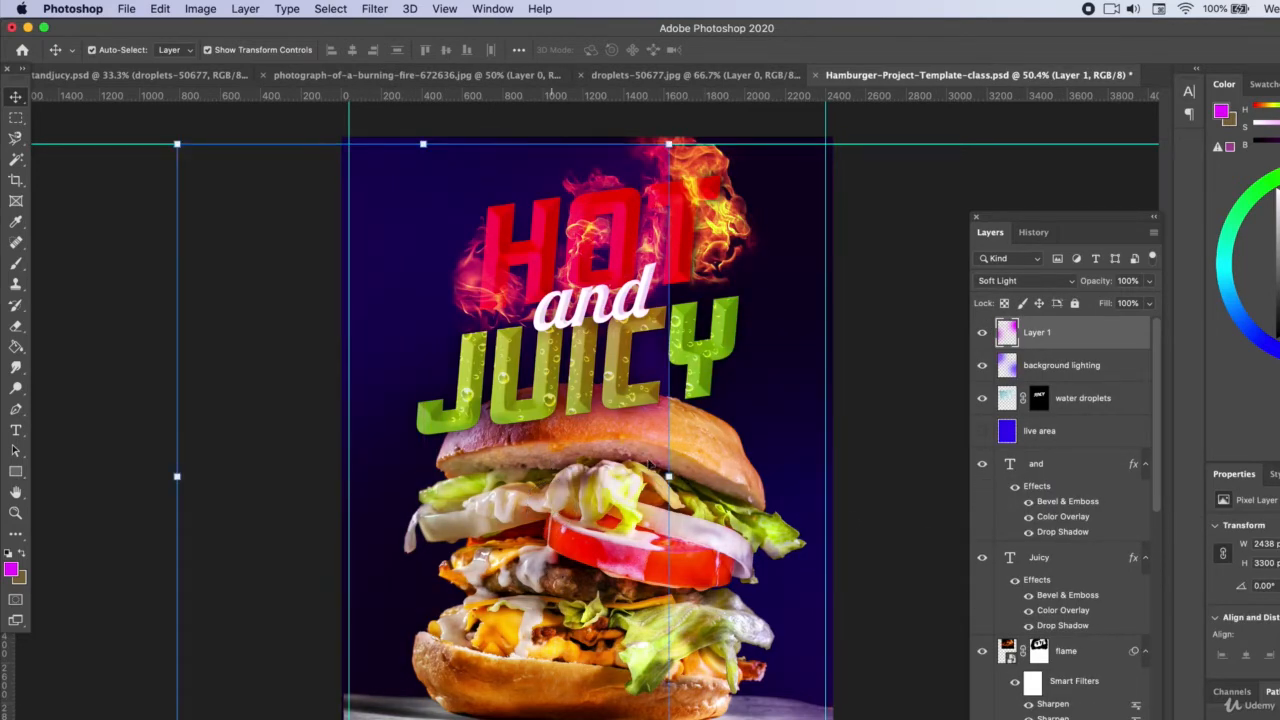
{"action": "key", "text": "super+z"}
{"action": "left_click", "coordinate": [942, 476]}
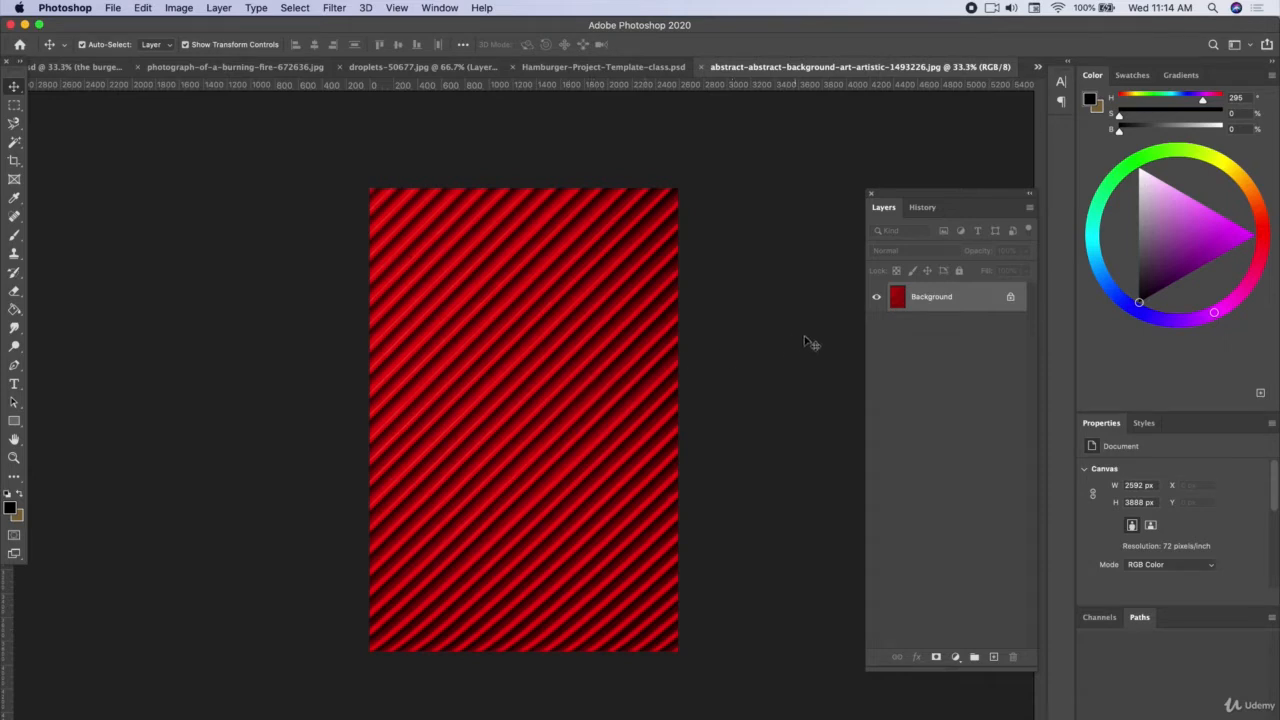
Step: Unlock the red striped image's Background layer and copy it into Hamburger-Project-Template-class.psd, directly above that poster's Background layer
{"action": "double_click", "coordinate": [977, 300]}
{"action": "left_click", "coordinate": [760, 360]}
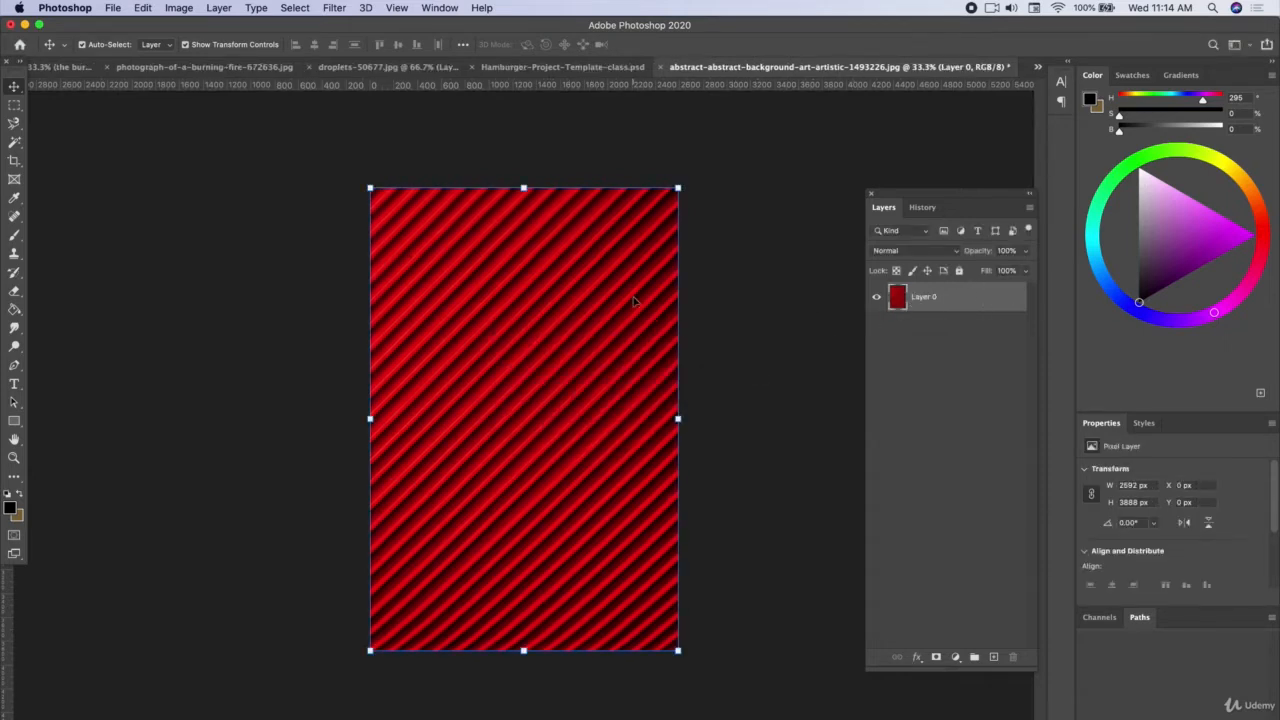
{"action": "left_click", "coordinate": [540, 67]}
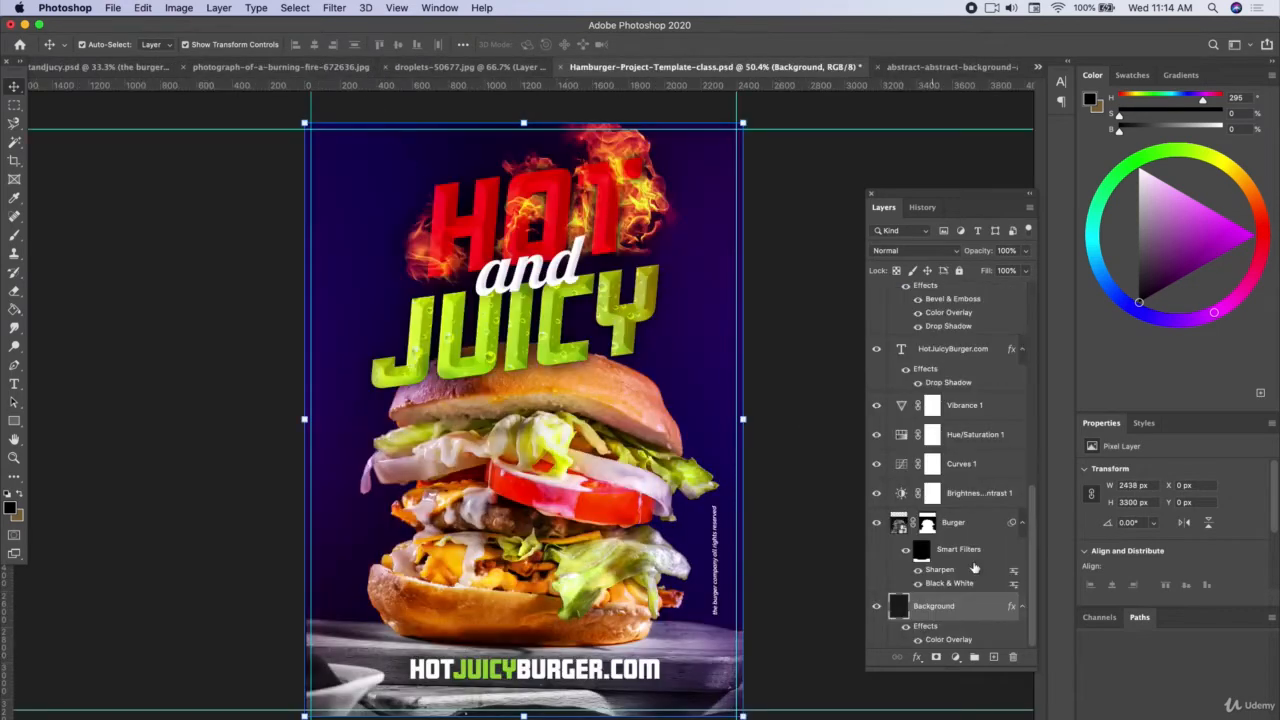
{"action": "left_click_drag", "start_coordinate": [950, 615], "coordinate": [948, 612]}
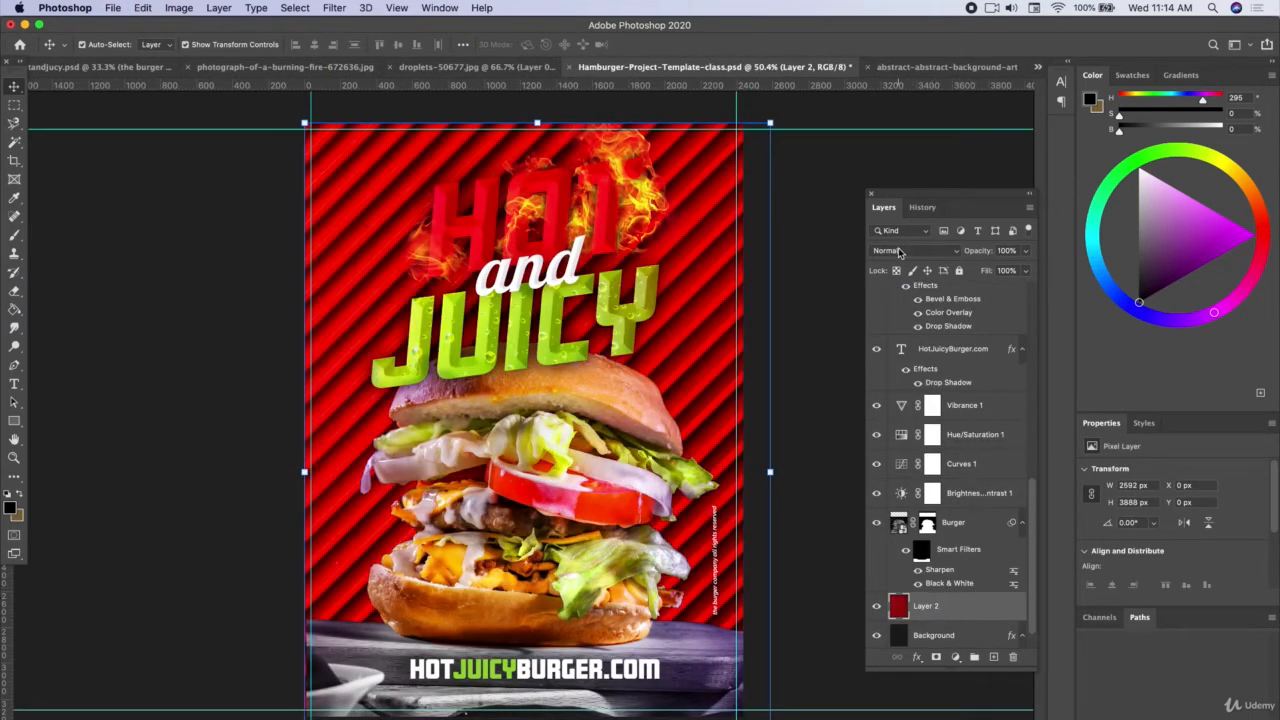
Step: Set the red striped layer's blend mode to Luminosity and lower its opacity to 16%
{"action": "left_click", "coordinate": [899, 251]}
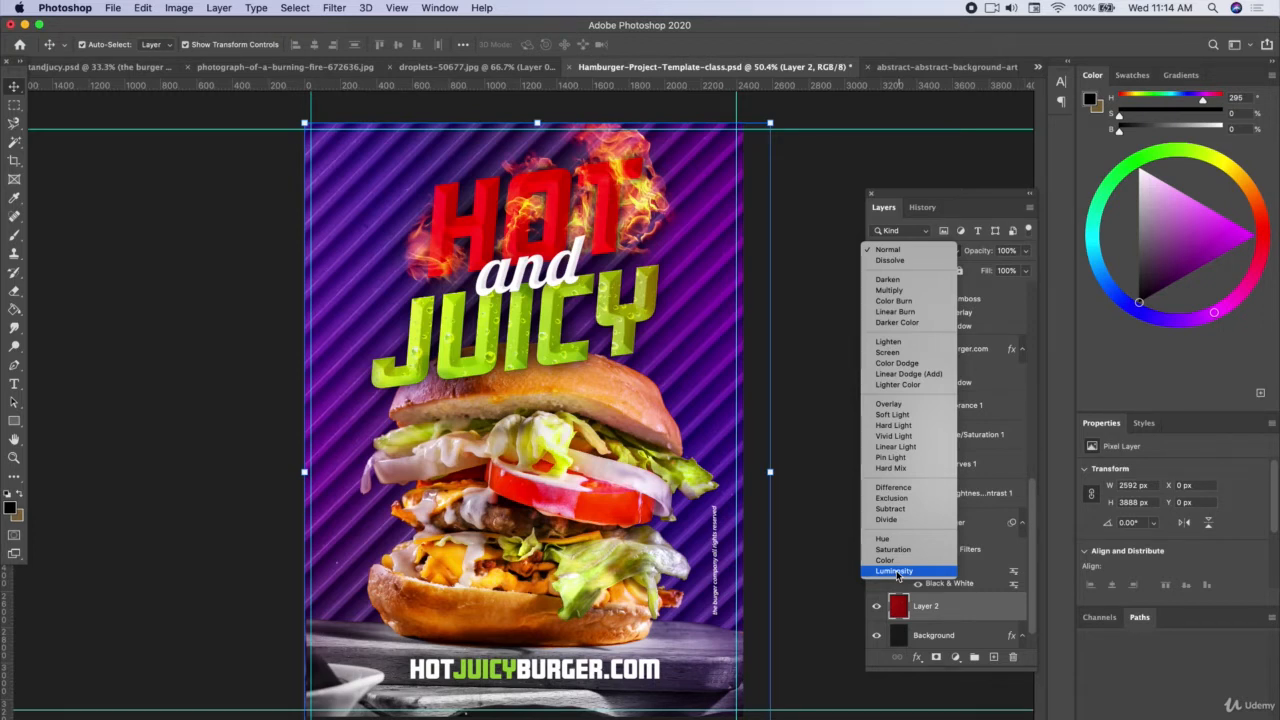
{"action": "left_click", "coordinate": [896, 570]}
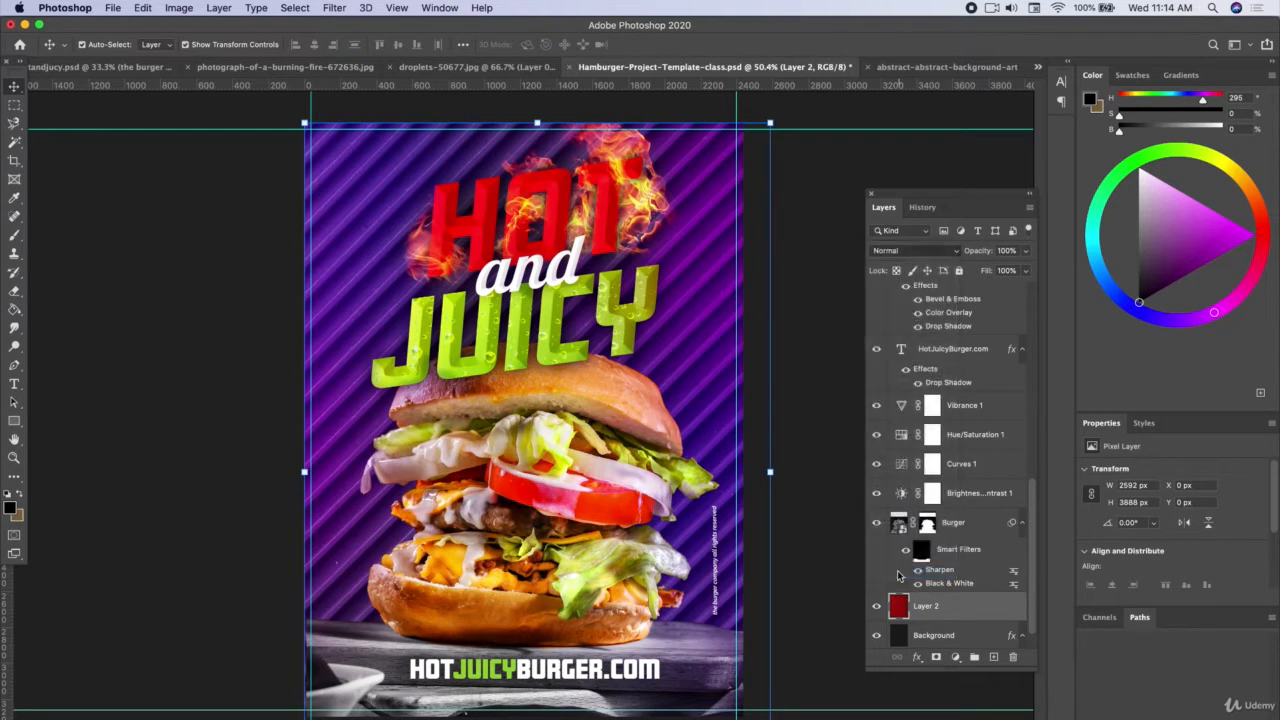
{"action": "left_click", "coordinate": [1027, 254]}
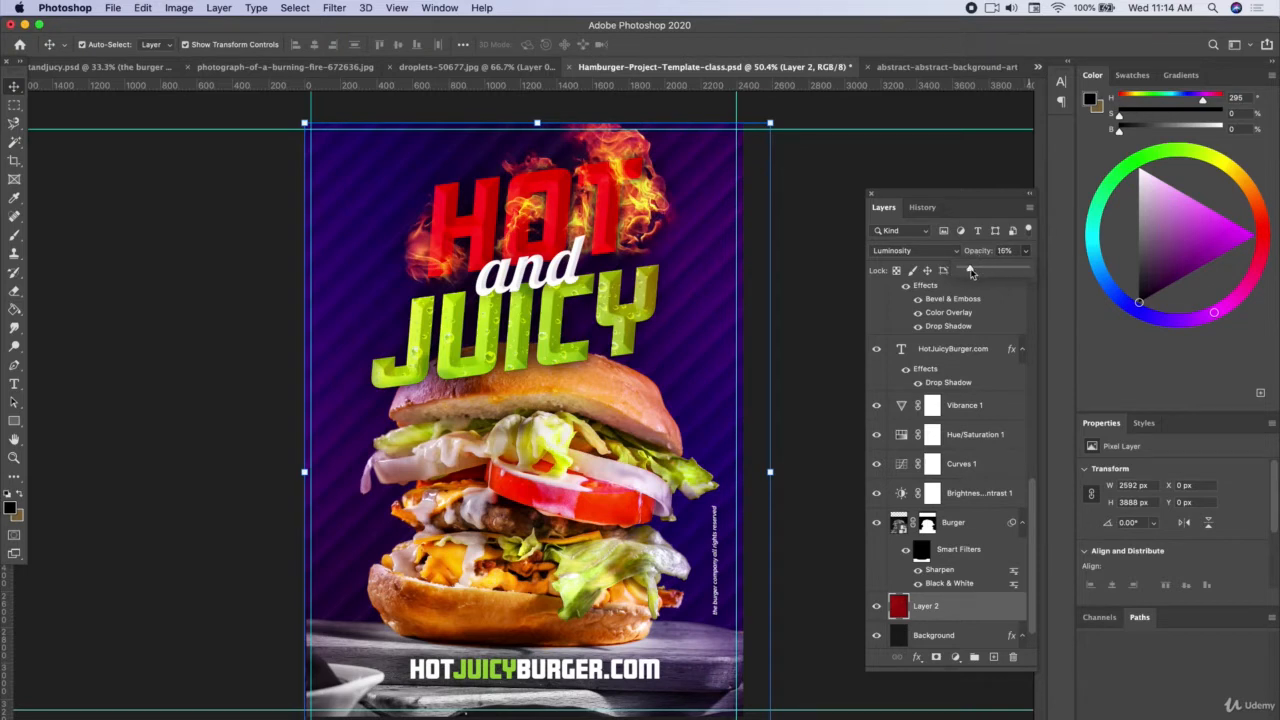
{"action": "left_click", "coordinate": [148, 312]}
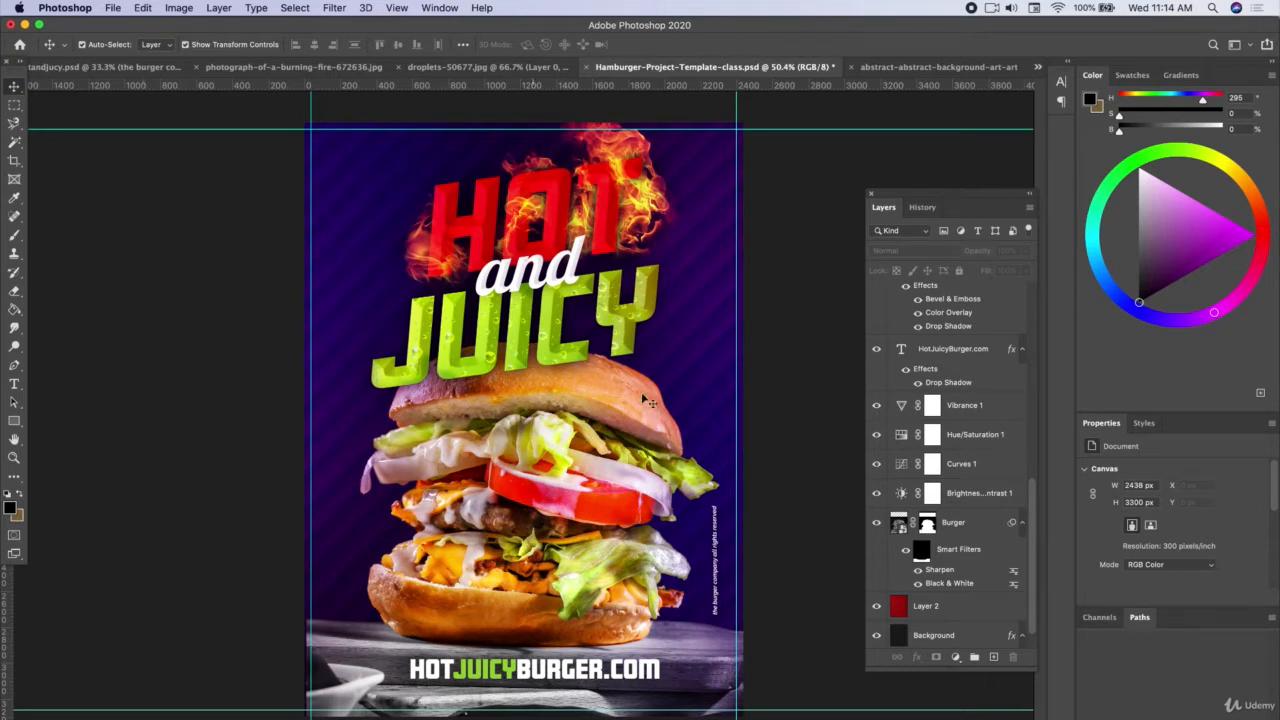
Step: Convert the striped background layer to a smart object
{"action": "left_click", "coordinate": [920, 607]}
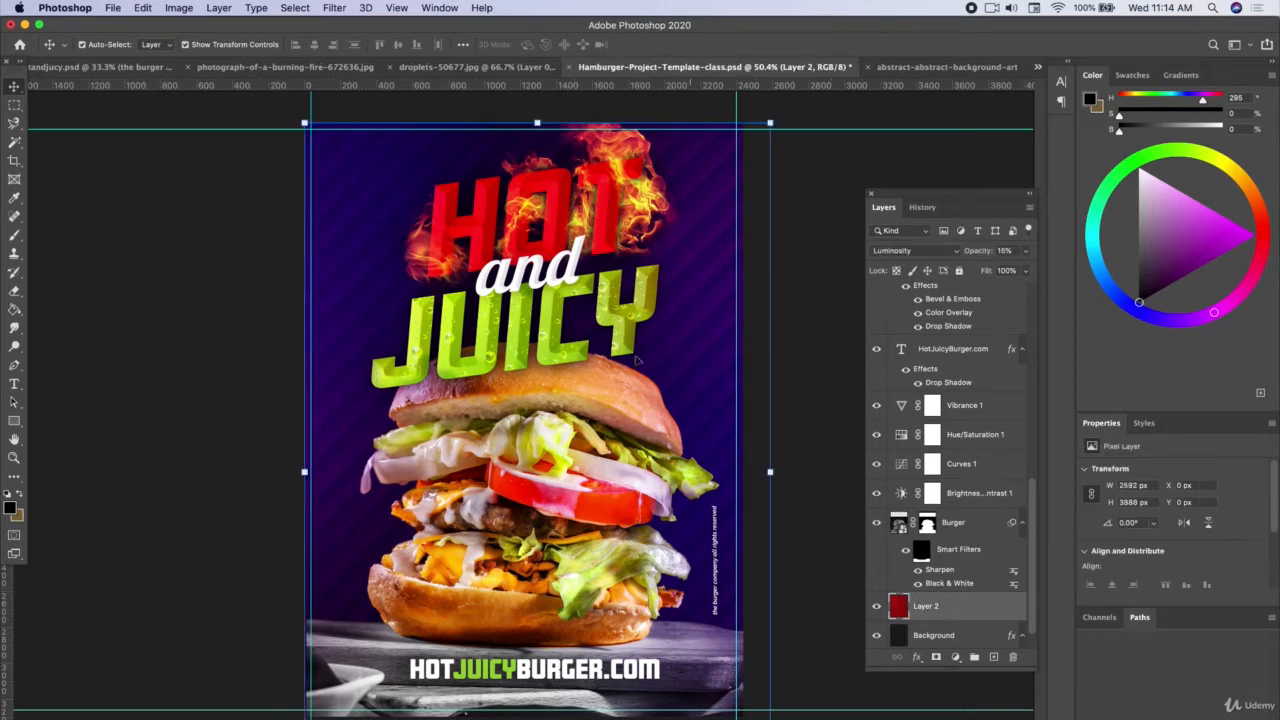
{"action": "right_click", "coordinate": [965, 614]}
{"action": "left_click", "coordinate": [1009, 333]}
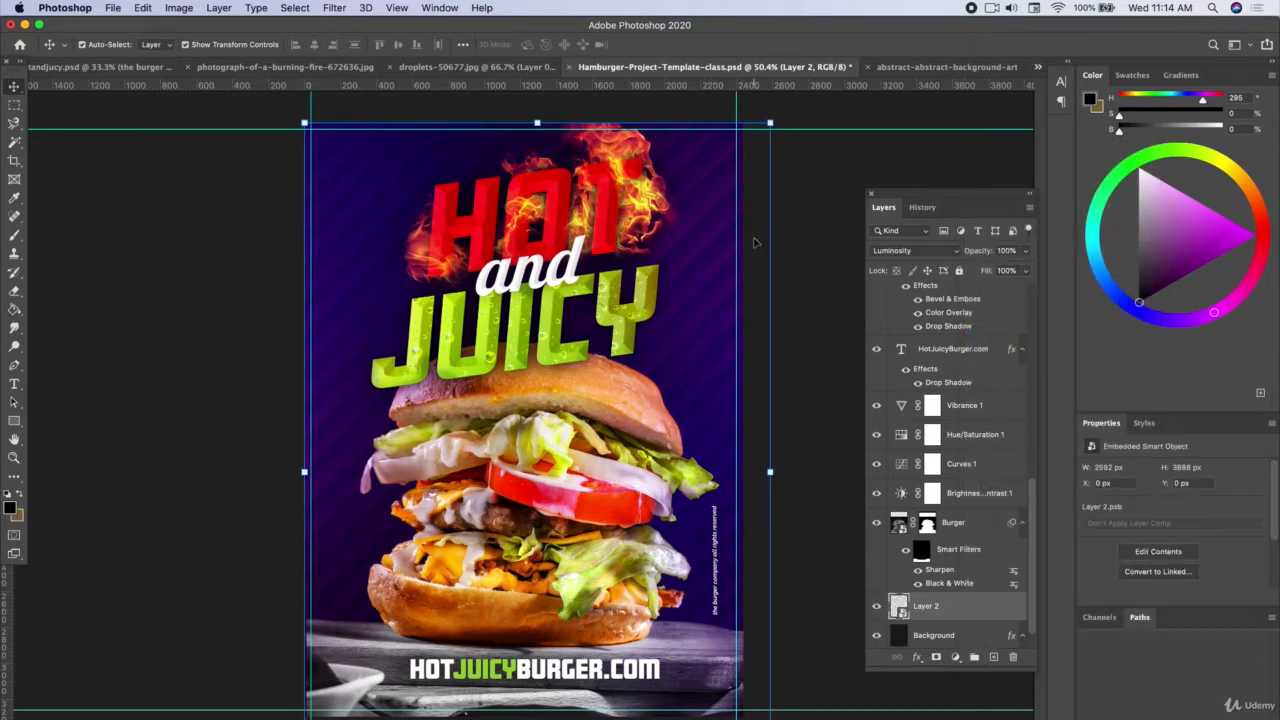
Step: Scale the striped smart object proportionally to about 132% so it extends past all edges of the poster
{"action": "key", "text": "super+minus"}
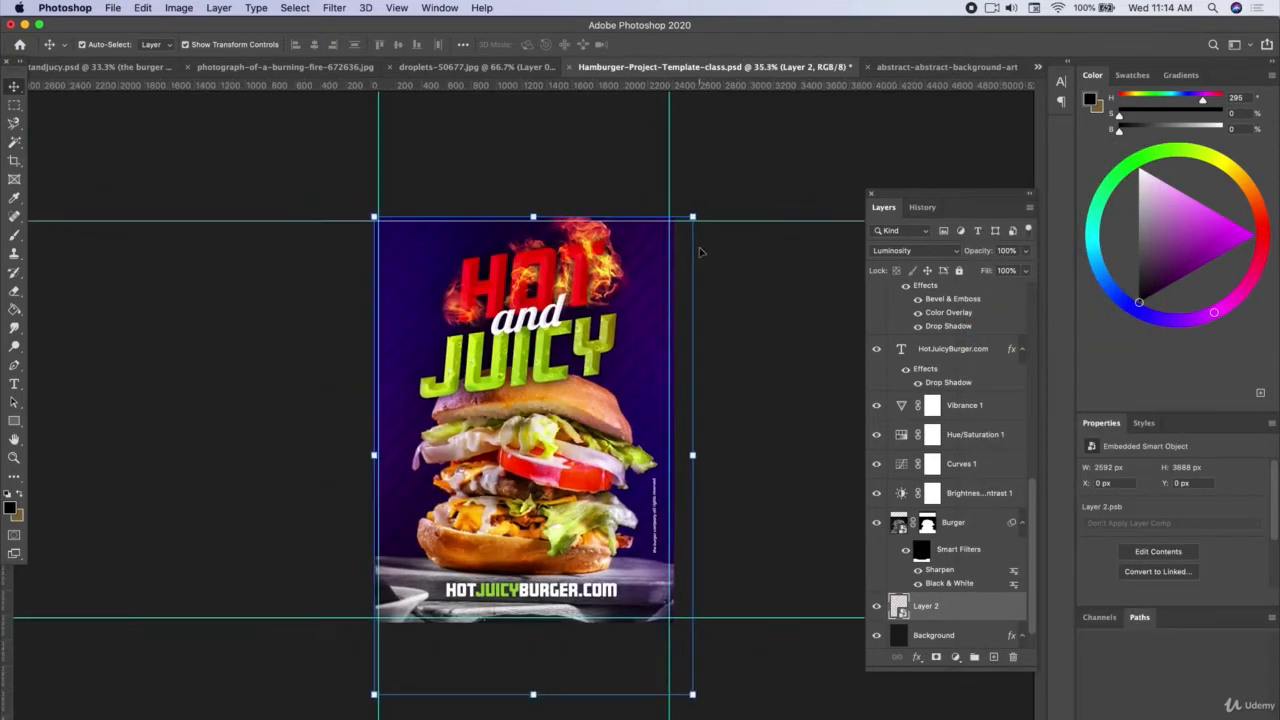
{"action": "left_click_drag", "start_coordinate": [697, 214], "coordinate": [776, 150]}
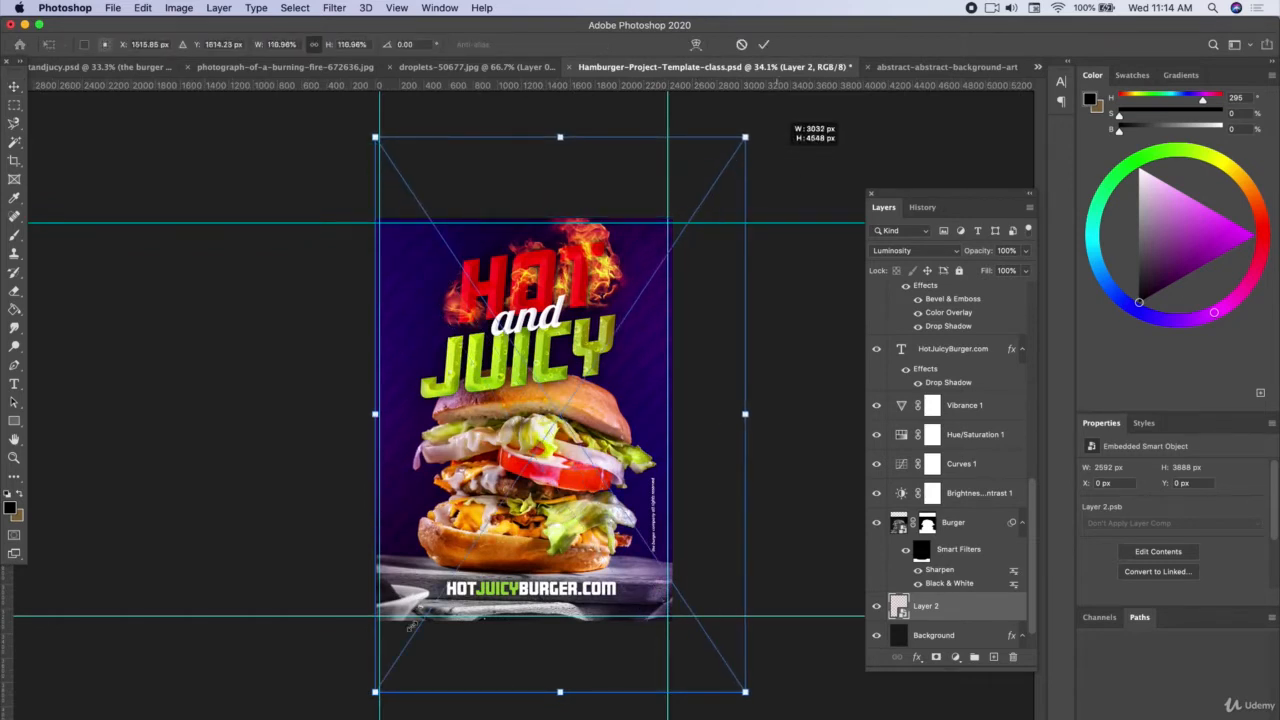
{"action": "left_click_drag", "start_coordinate": [372, 689], "coordinate": [326, 718]}
{"action": "key", "text": "Return"}
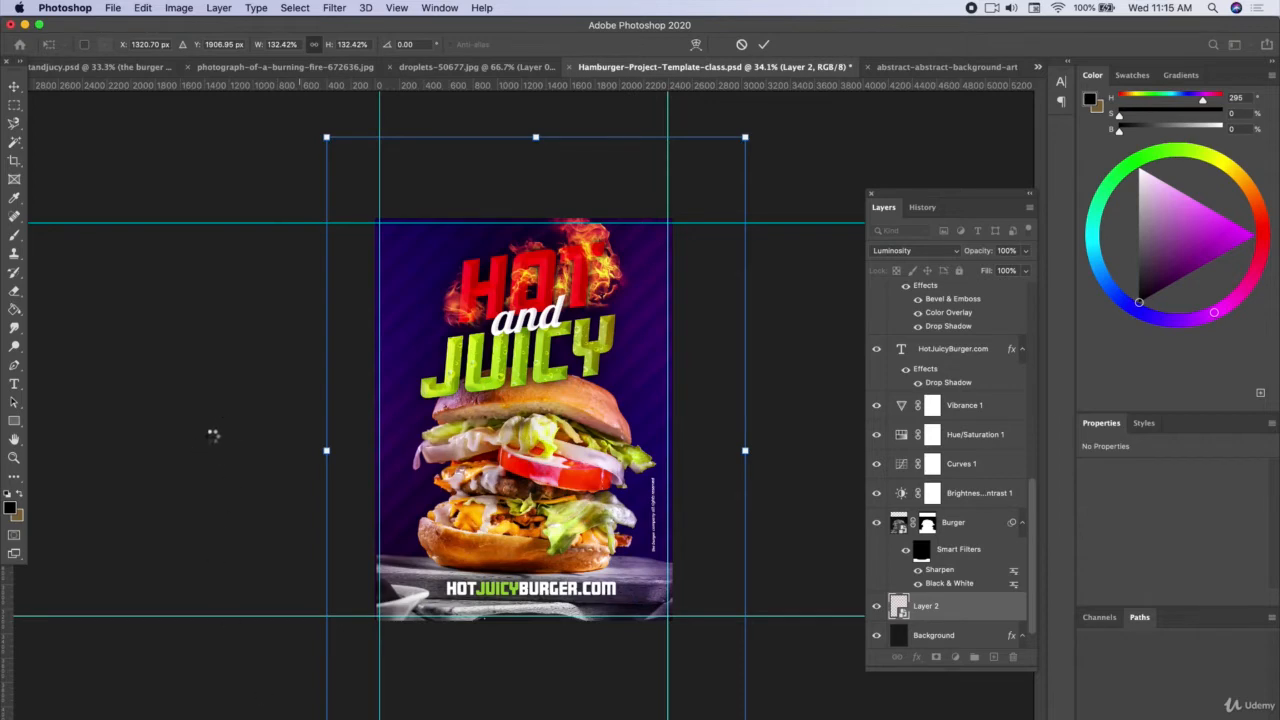
{"action": "left_click", "coordinate": [212, 435]}
{"action": "key", "text": "super+0"}
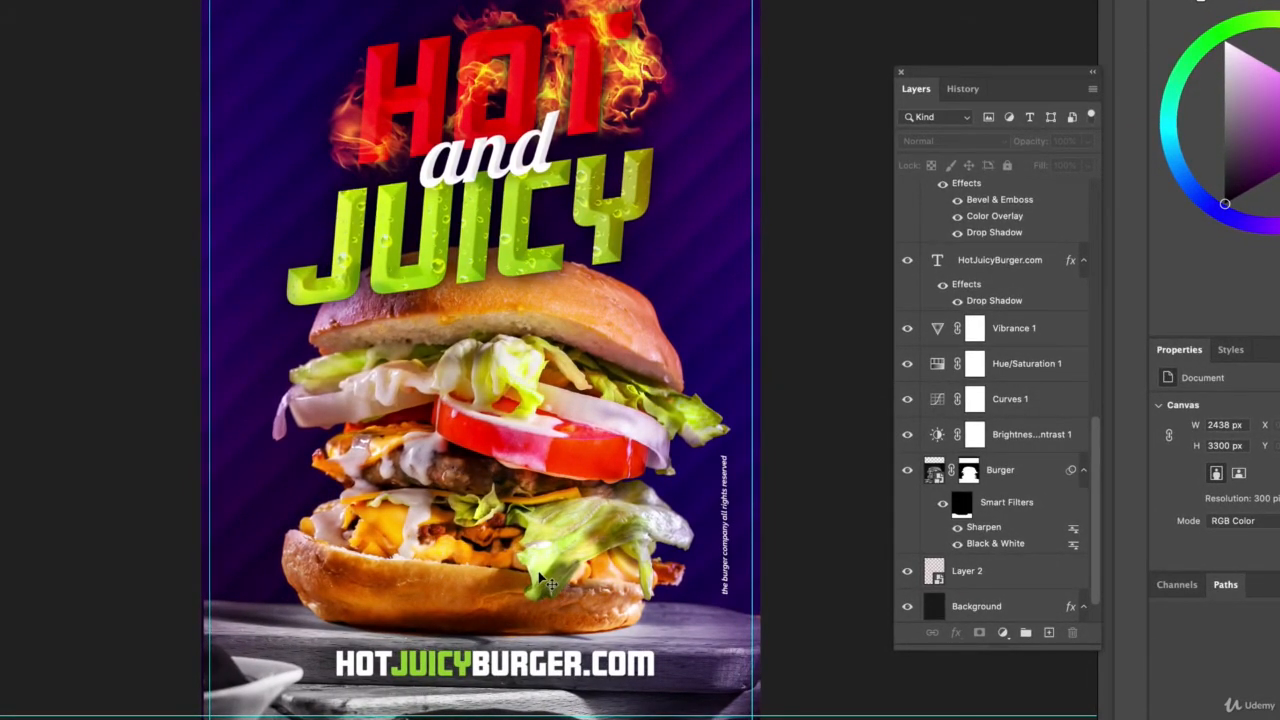
Step: Add a black Multiply drop shadow of 166 px size to the Burger layer, increasing its distance and opacity
{"action": "left_click", "coordinate": [537, 570]}
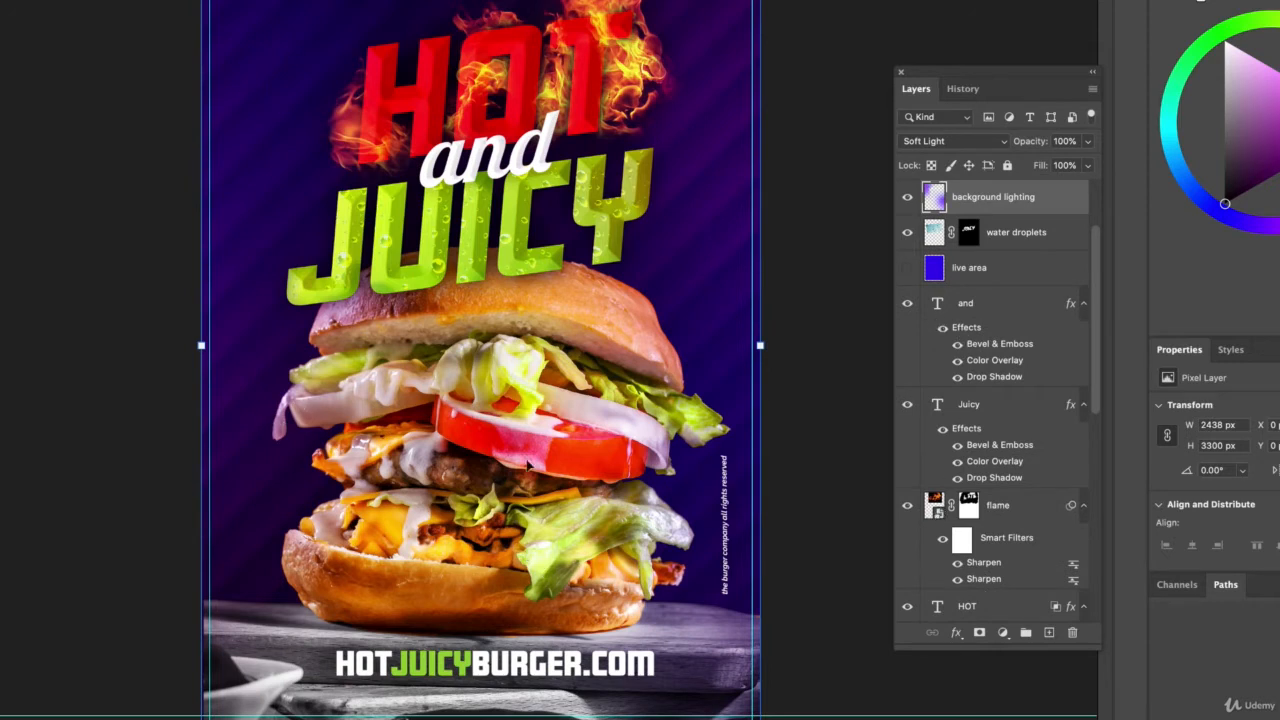
{"action": "scroll", "coordinate": [1040, 540], "scroll_direction": "down", "scroll_amount": 10}
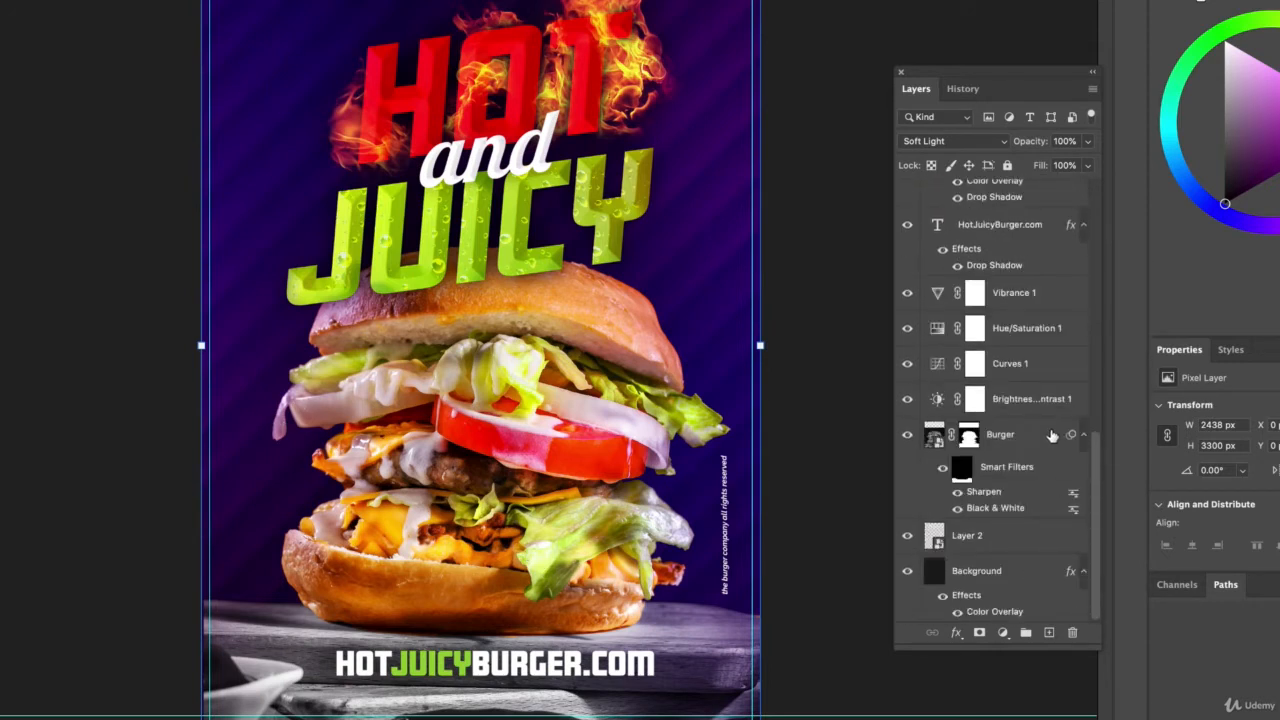
{"action": "left_click", "coordinate": [1052, 436]}
{"action": "double_click", "coordinate": [1052, 436]}
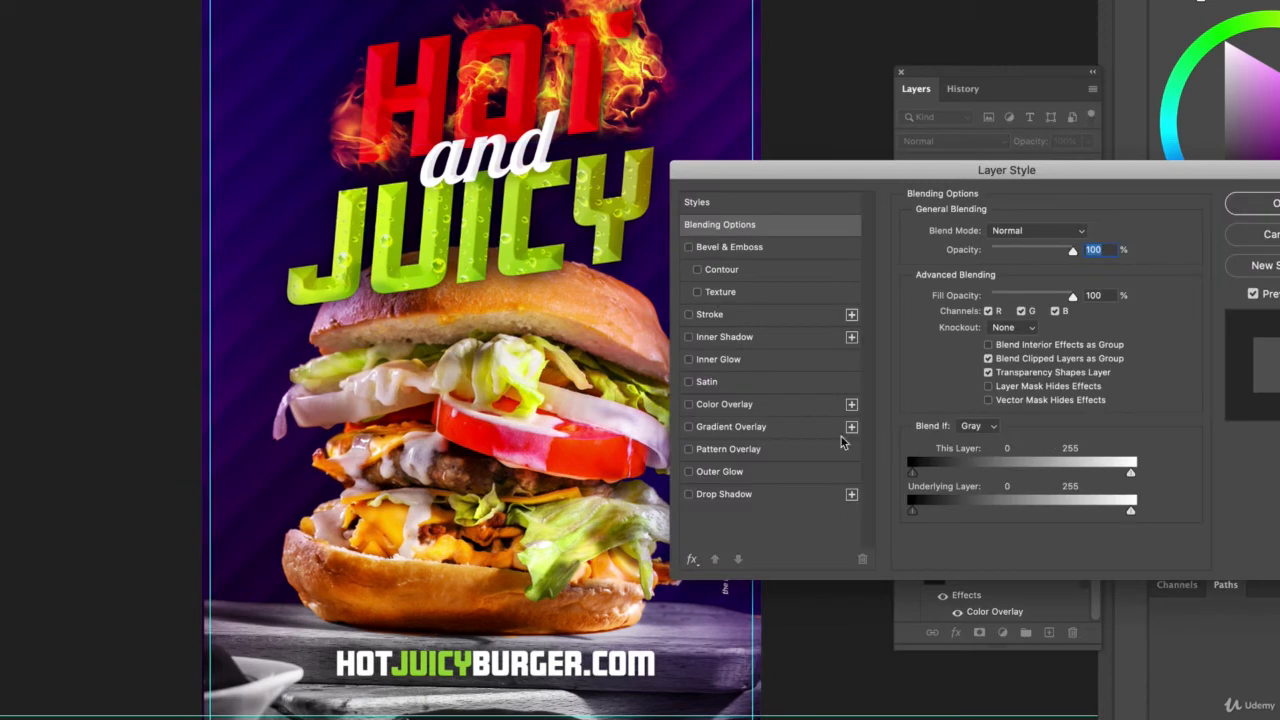
{"action": "left_click", "coordinate": [718, 494]}
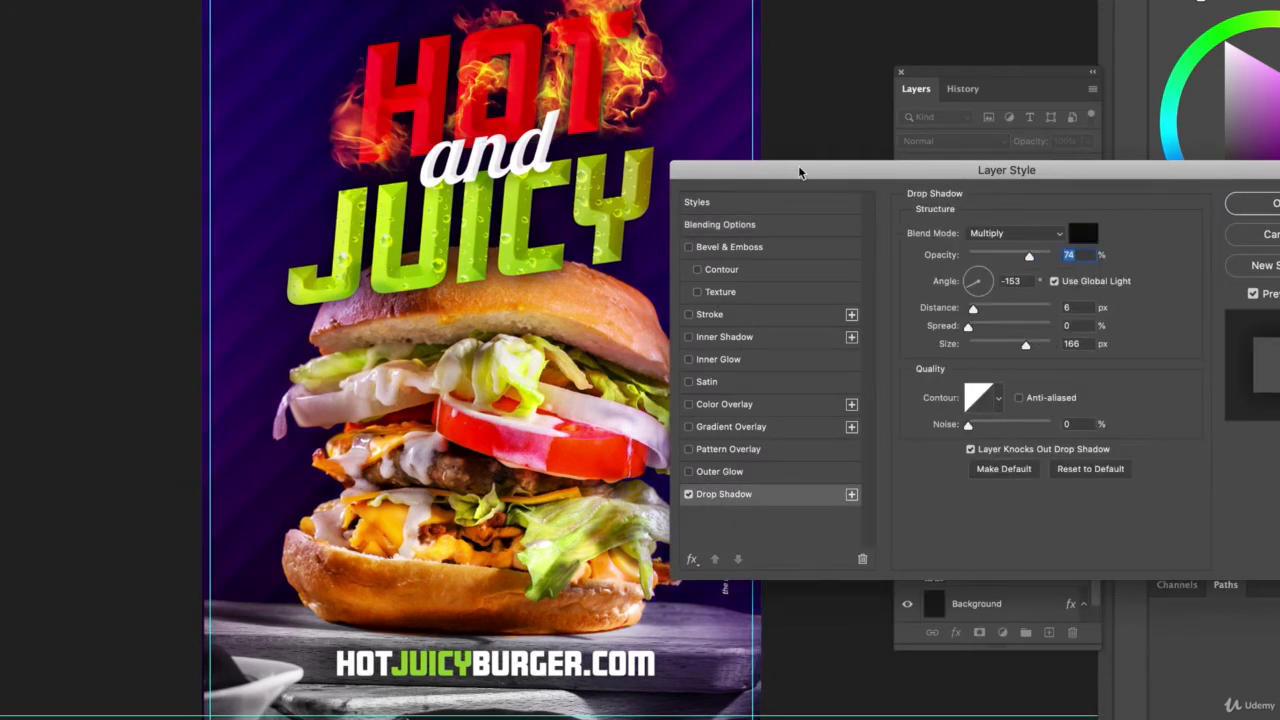
{"action": "left_click_drag", "start_coordinate": [800, 168], "coordinate": [922, 190]}
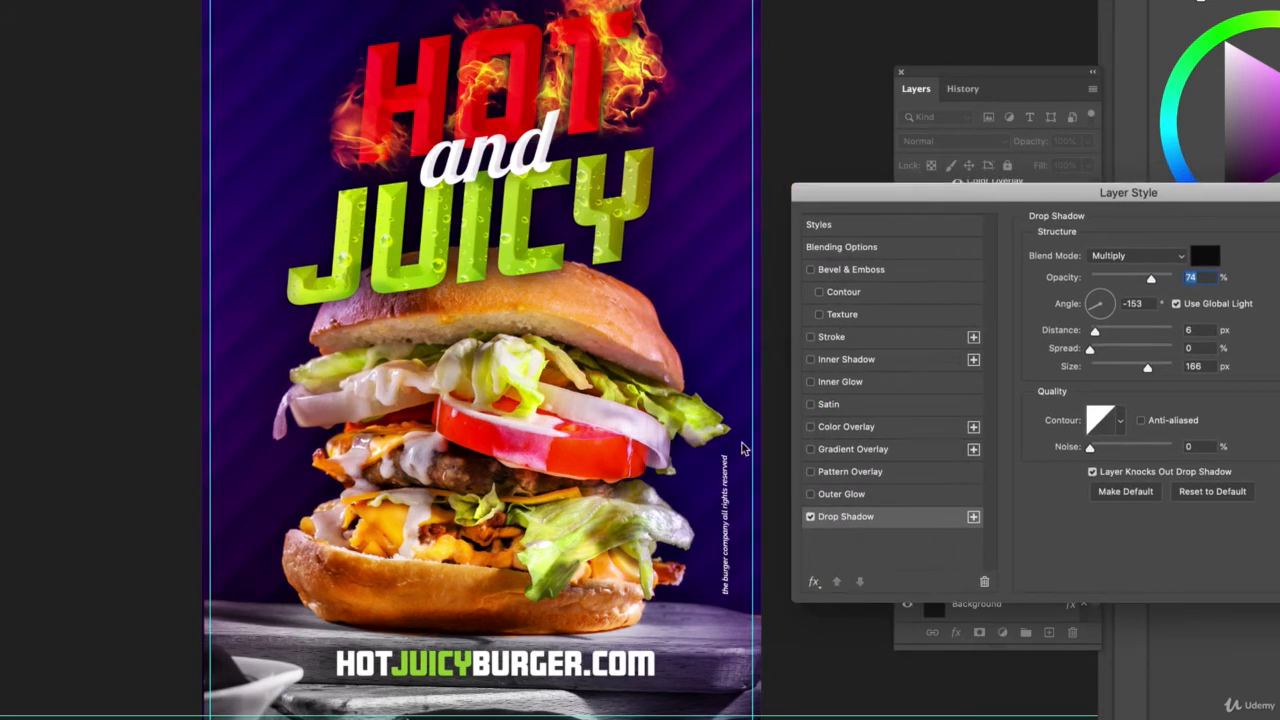
{"action": "left_click", "coordinate": [810, 517]}
{"action": "left_click", "coordinate": [810, 517]}
{"action": "mouse_move", "coordinate": [1095, 331]}
{"action": "left_mouse_down"}
{"action": "mouse_move", "coordinate": [1124, 330]}
{"action": "mouse_move", "coordinate": [1112, 333]}
{"action": "left_mouse_up"}
{"action": "left_click_drag", "start_coordinate": [1150, 279], "coordinate": [1183, 280]}
{"action": "key", "text": "Return"}
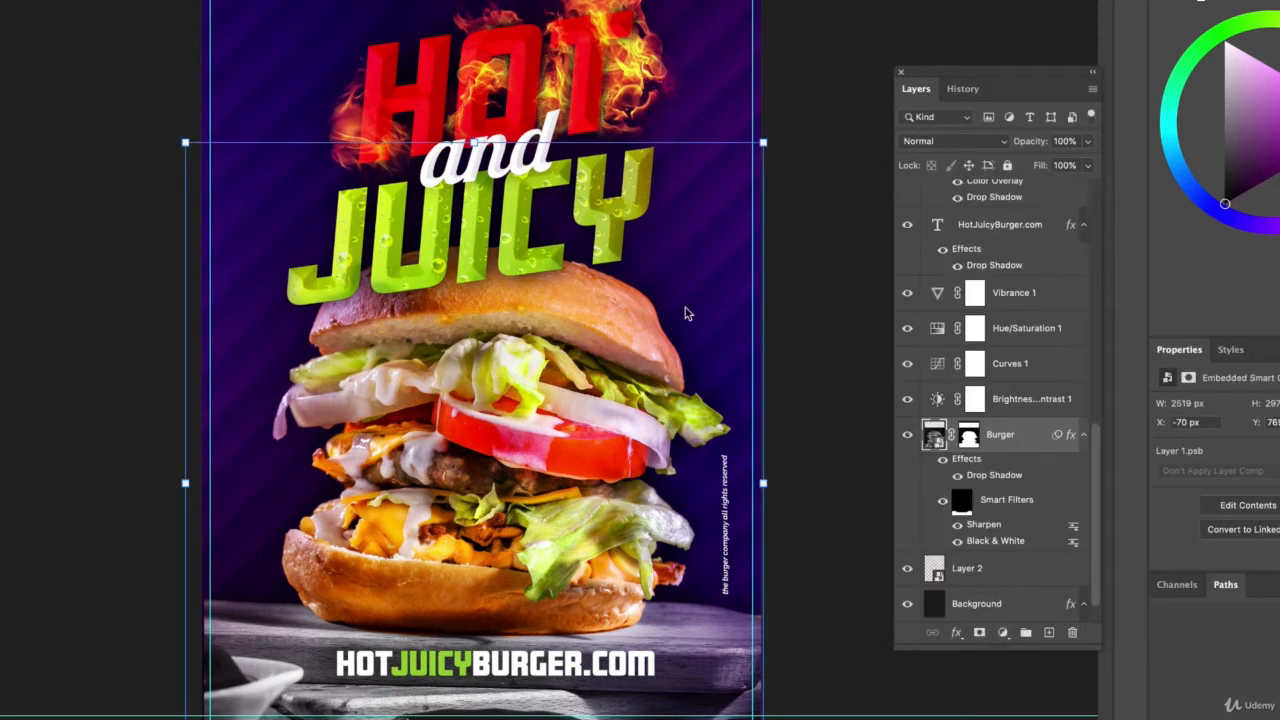
Step: Compare the poster without and with the burger's drop shadow by undoing and restoring the effect
{"action": "left_click", "coordinate": [72, 379]}
{"action": "key", "text": "super+z"}
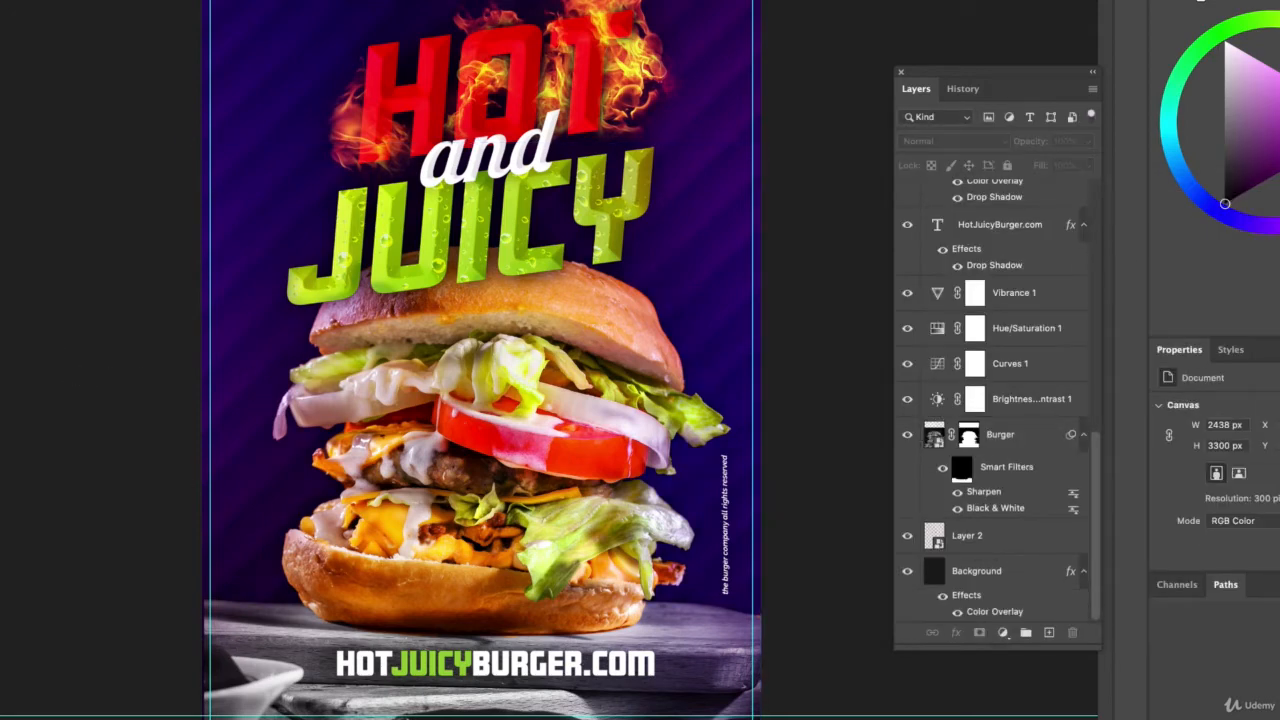
{"action": "left_click", "coordinate": [20, 1]}
{"action": "key", "text": "Escape"}
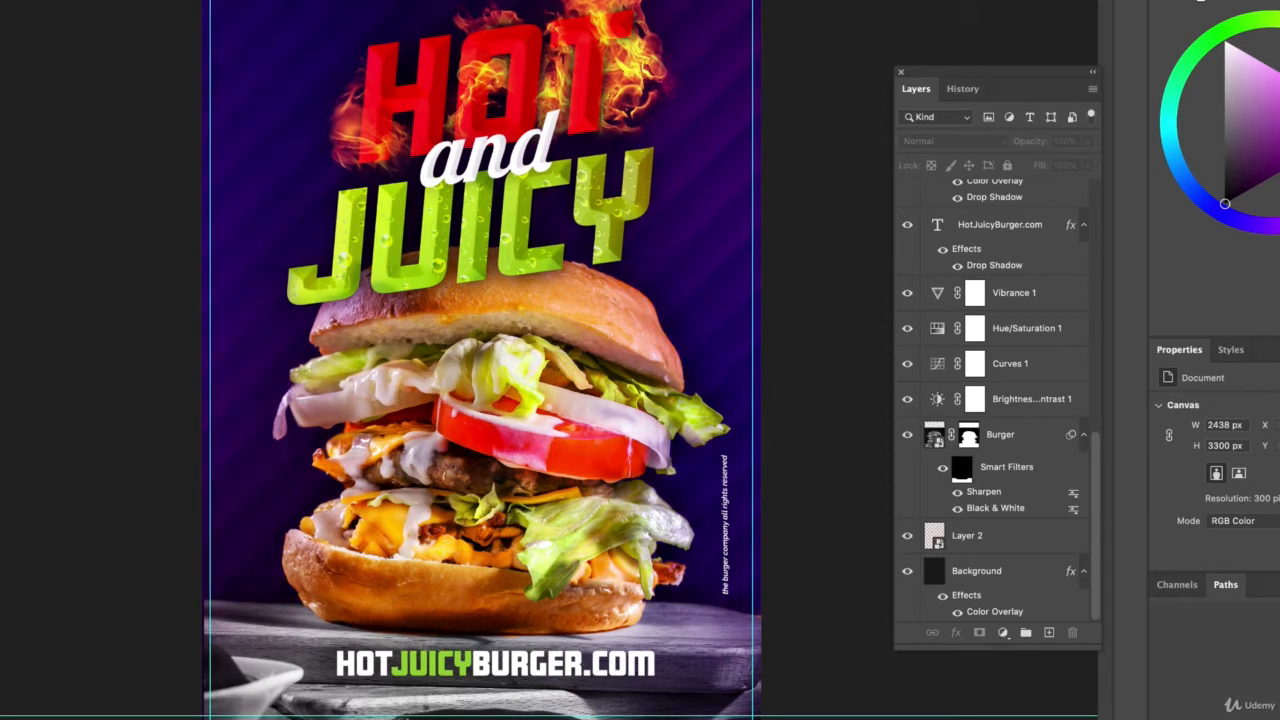
{"action": "key", "text": "super+shift+z"}
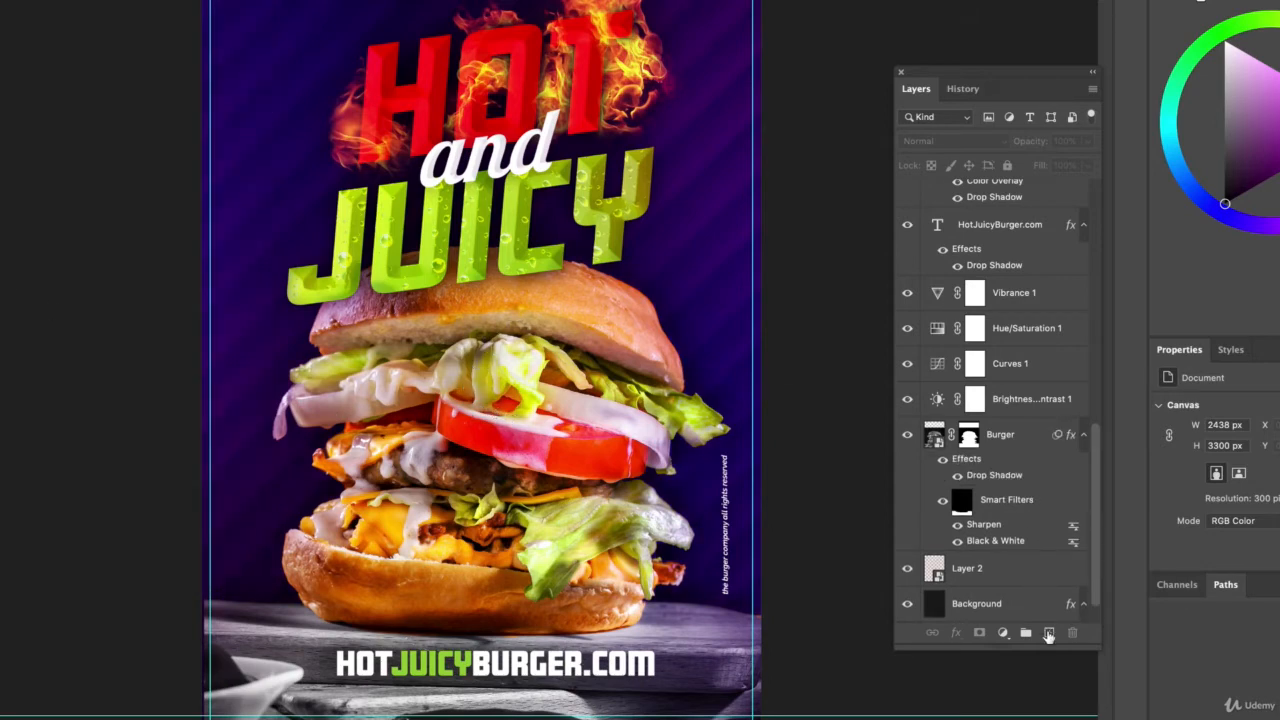
Step: Add an empty layer directly above the live area layer
{"action": "scroll", "coordinate": [988, 338], "scroll_direction": "up", "scroll_amount": 8}
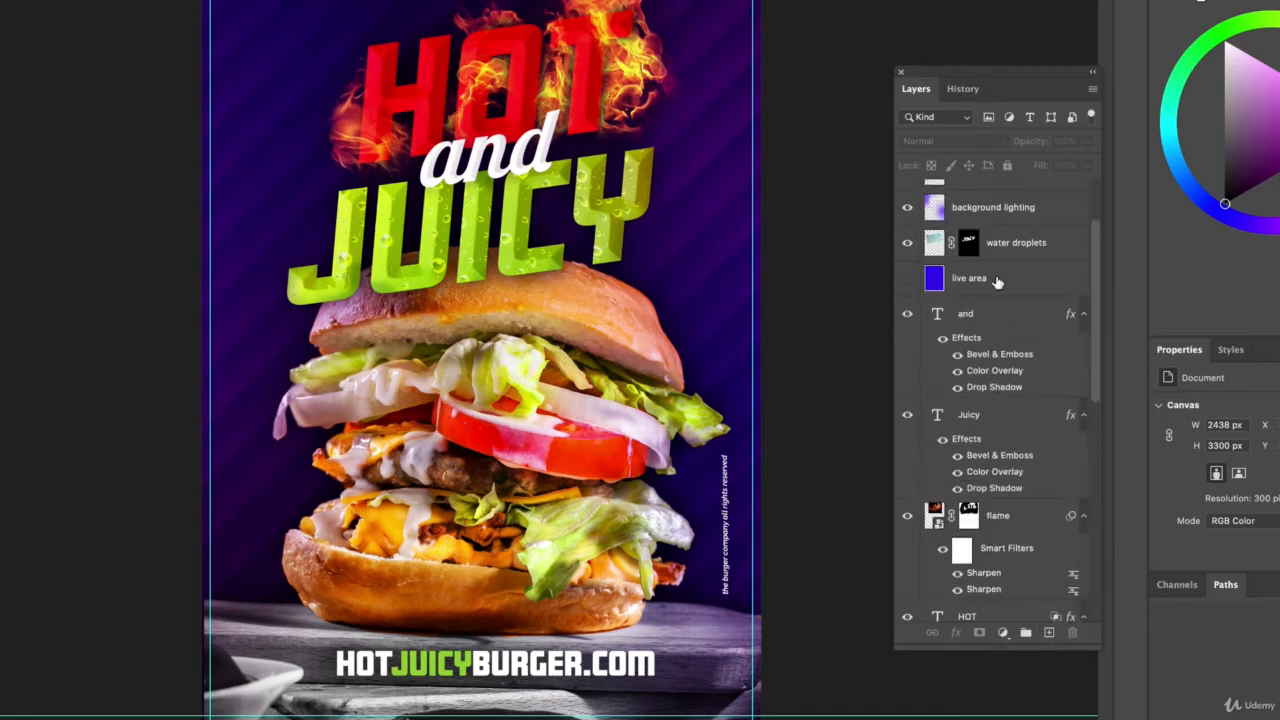
{"action": "left_click", "coordinate": [997, 282]}
{"action": "left_click", "coordinate": [1049, 632]}
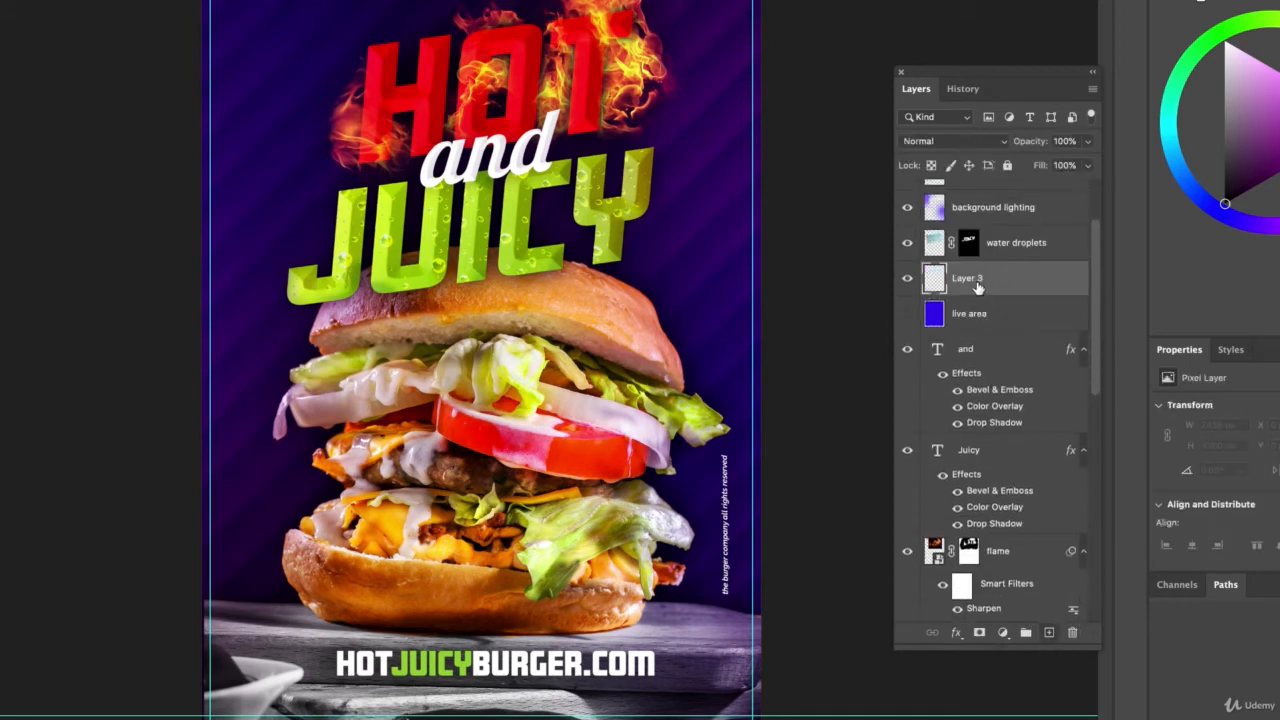
Step: Move the Juicy text layer directly above the live area layer, in front of the word "and", and check it by toggling its visibility
{"action": "scroll", "coordinate": [988, 285], "scroll_direction": "up", "scroll_amount": 2}
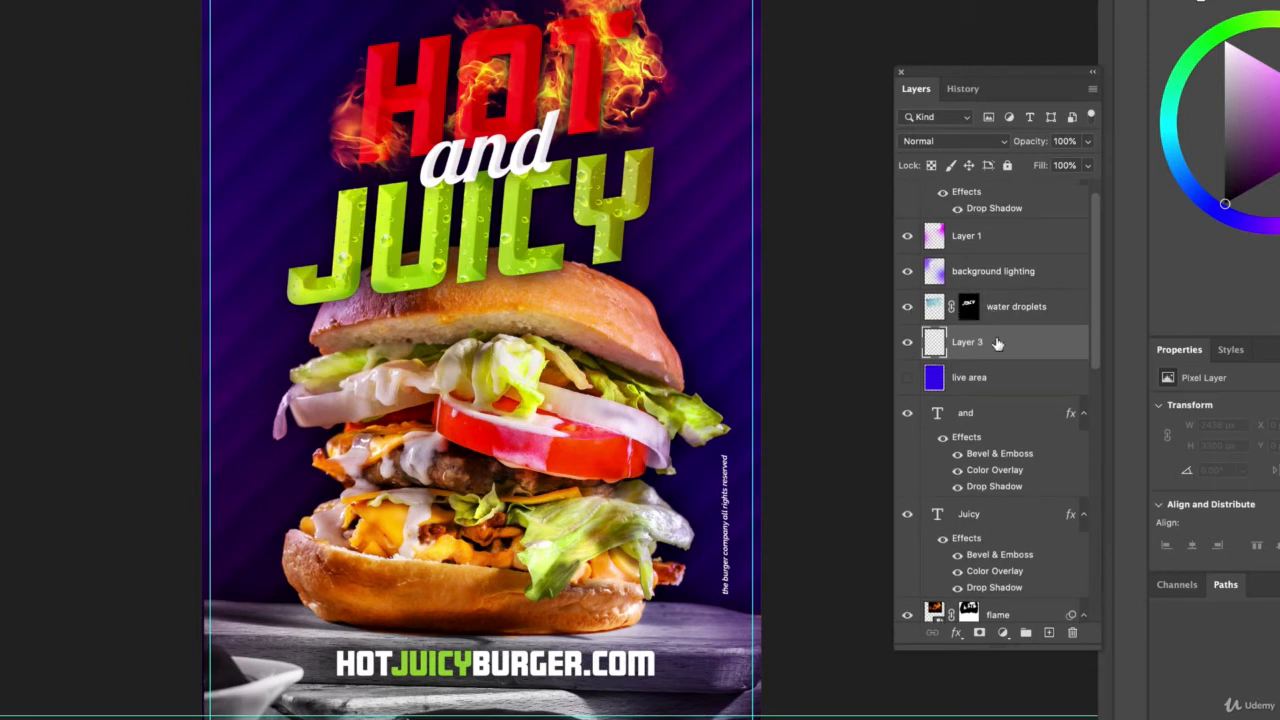
{"action": "scroll", "coordinate": [988, 372], "scroll_direction": "down", "scroll_amount": 2}
{"action": "left_click_drag", "start_coordinate": [994, 444], "coordinate": [995, 288]}
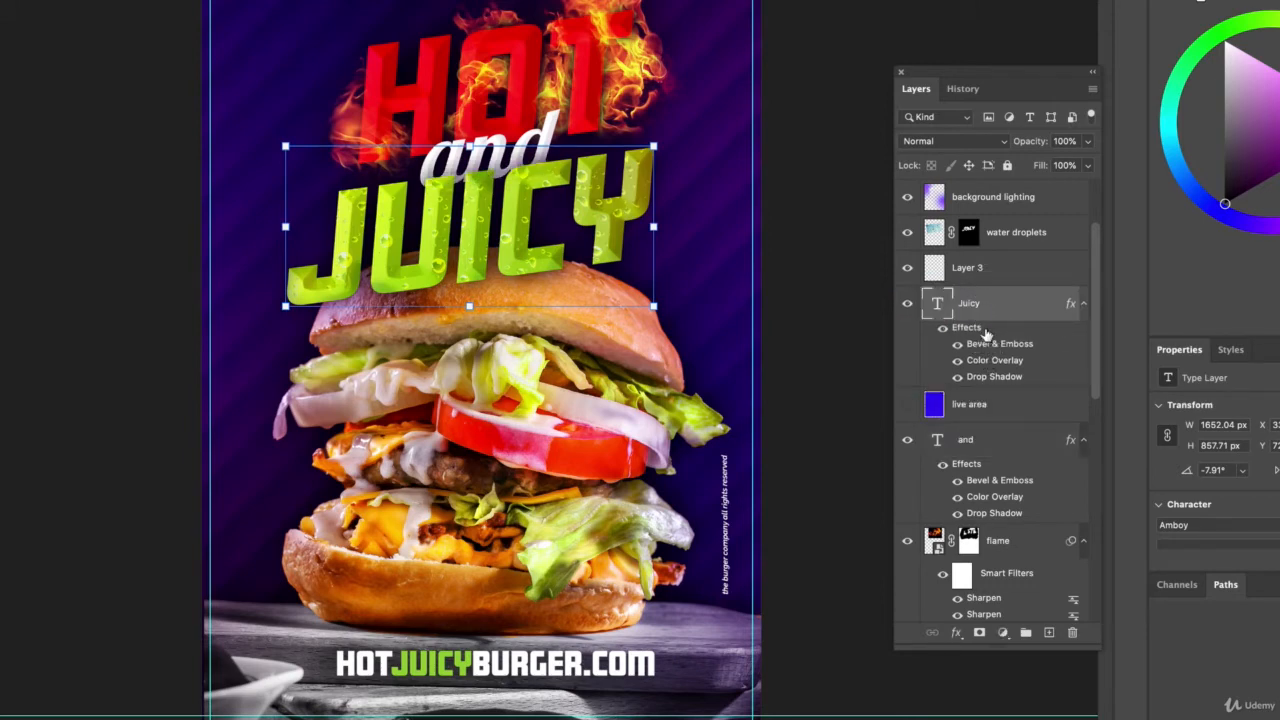
{"action": "left_click", "coordinate": [908, 304]}
{"action": "left_click", "coordinate": [908, 304]}
Step: Add an empty layer directly beneath the Juicy text layer and set the brush to Soft Round, 166 px, 0% hardness
{"action": "left_click", "coordinate": [1002, 411]}
{"action": "left_click", "coordinate": [1049, 633]}
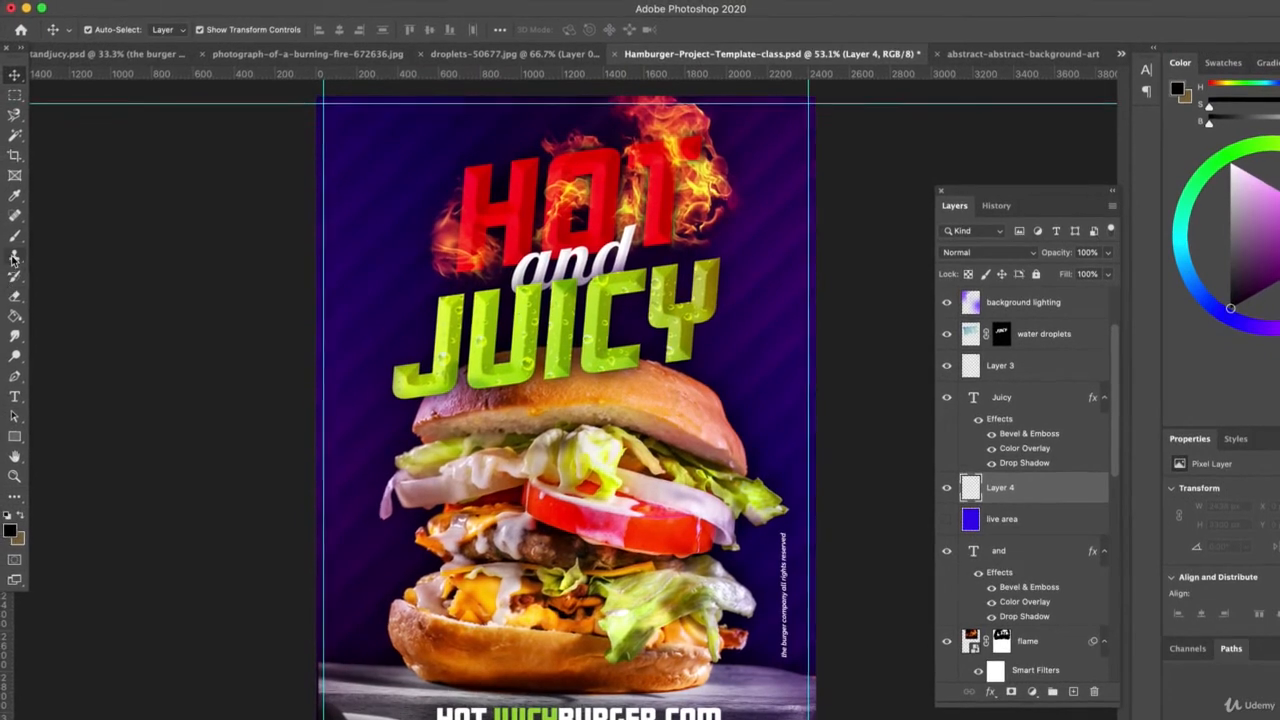
{"action": "left_click", "coordinate": [14, 236]}
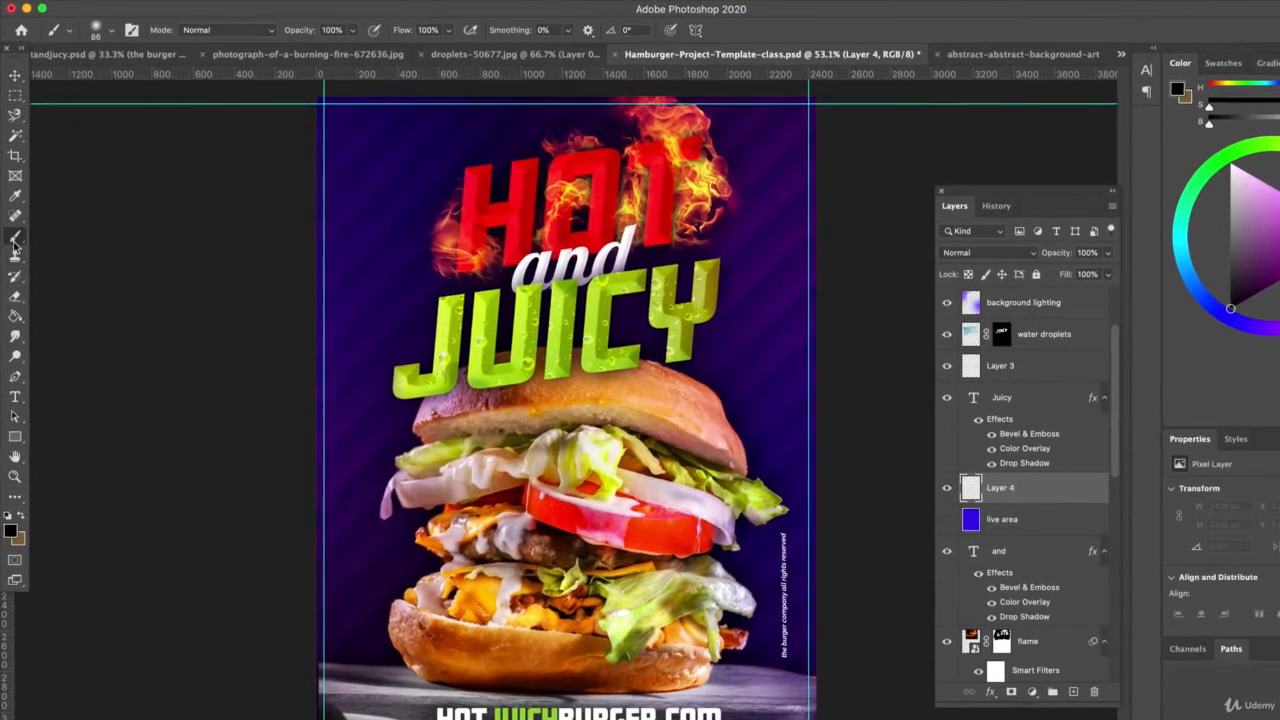
{"action": "left_click", "coordinate": [115, 31]}
{"action": "left_click", "coordinate": [118, 38]}
{"action": "left_click", "coordinate": [113, 32]}
{"action": "left_click_drag", "start_coordinate": [143, 80], "coordinate": [153, 82]}
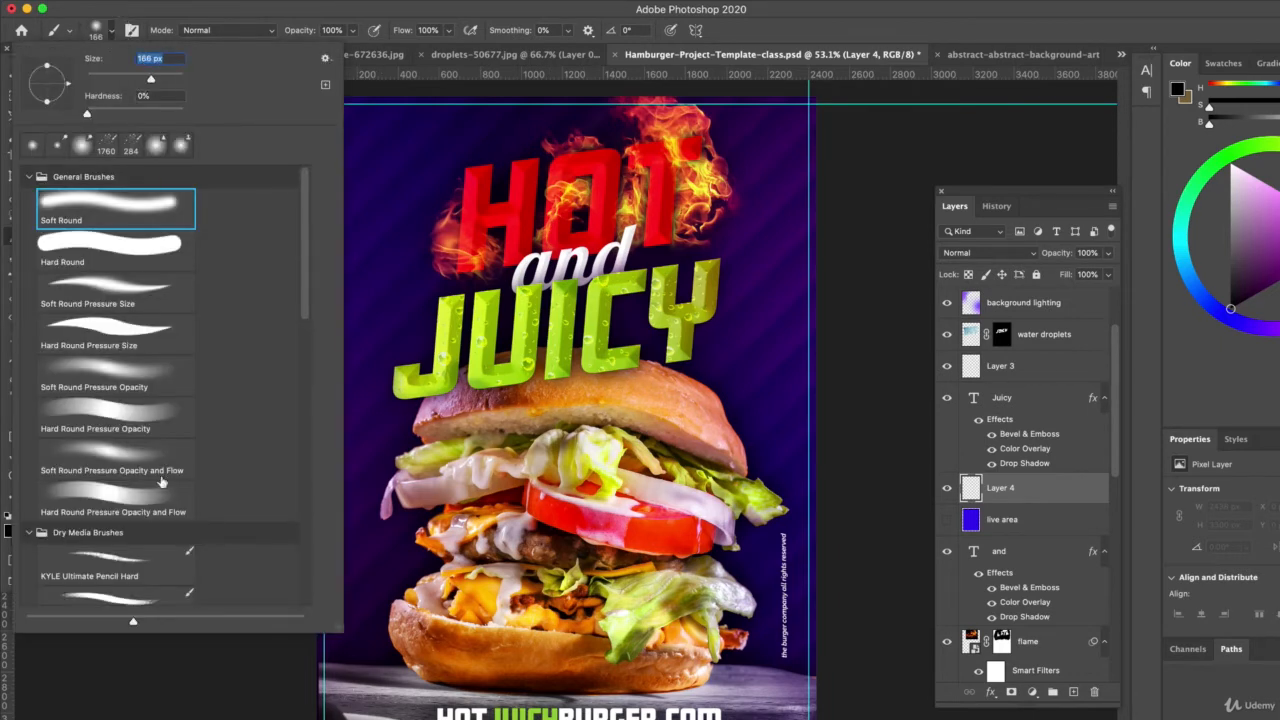
{"action": "left_click", "coordinate": [176, 660]}
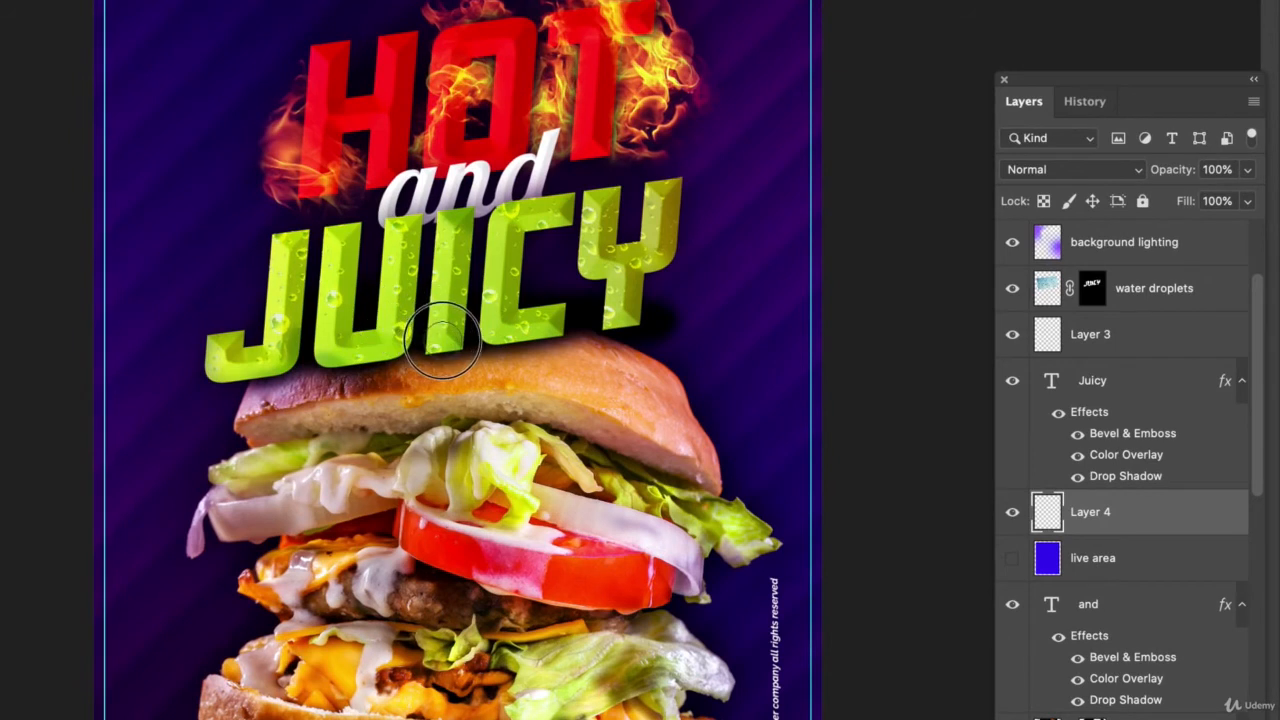
Step: Paint a black shadow behind the lower part of the JUICY lettering and reduce the layer's opacity to 33%
{"action": "mouse_move", "coordinate": [505, 333]}
{"action": "left_mouse_down"}
{"action": "mouse_move", "coordinate": [568, 304]}
{"action": "mouse_move", "coordinate": [635, 292]}
{"action": "left_mouse_up"}
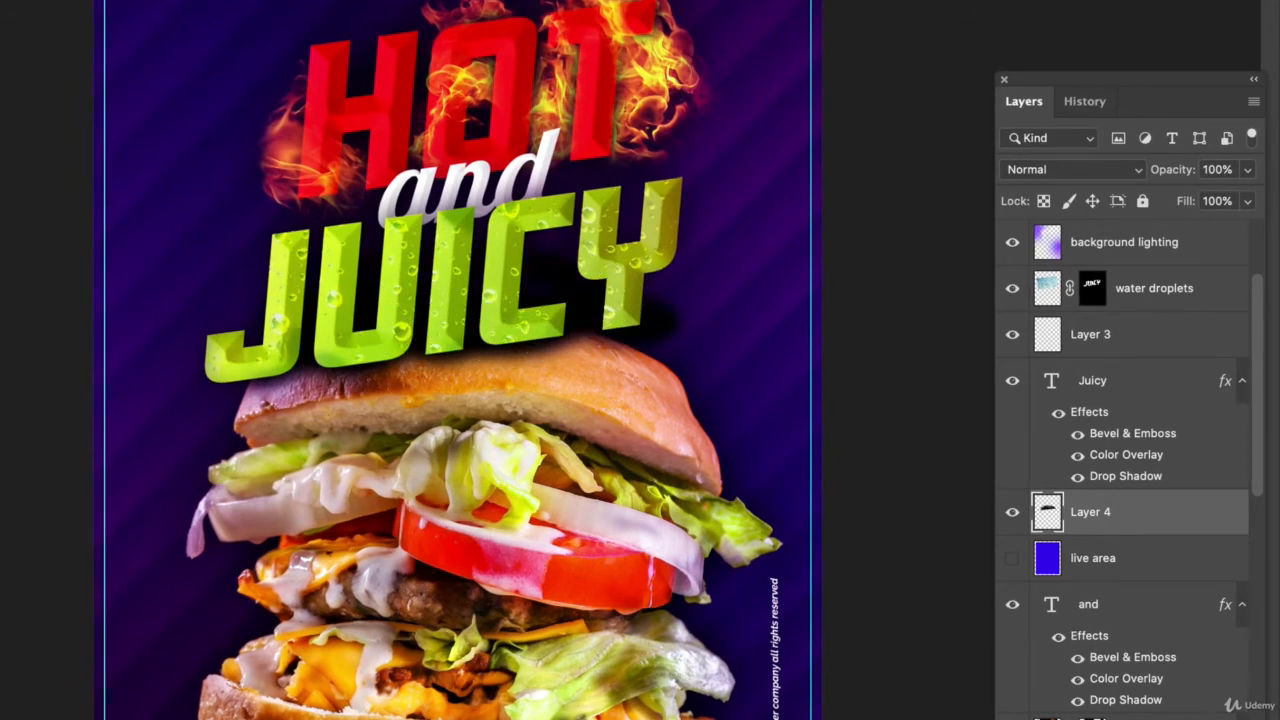
{"action": "left_click", "coordinate": [1248, 171]}
{"action": "left_click", "coordinate": [1163, 199]}
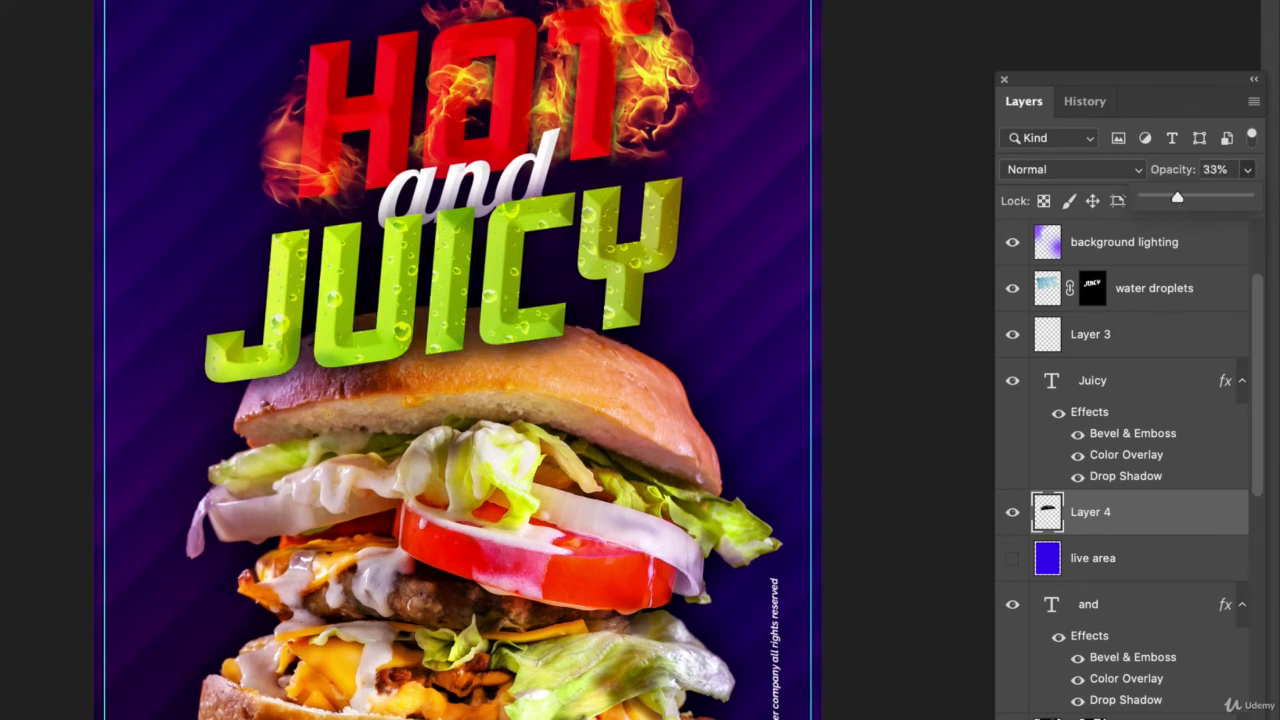
{"action": "key", "text": "Return"}
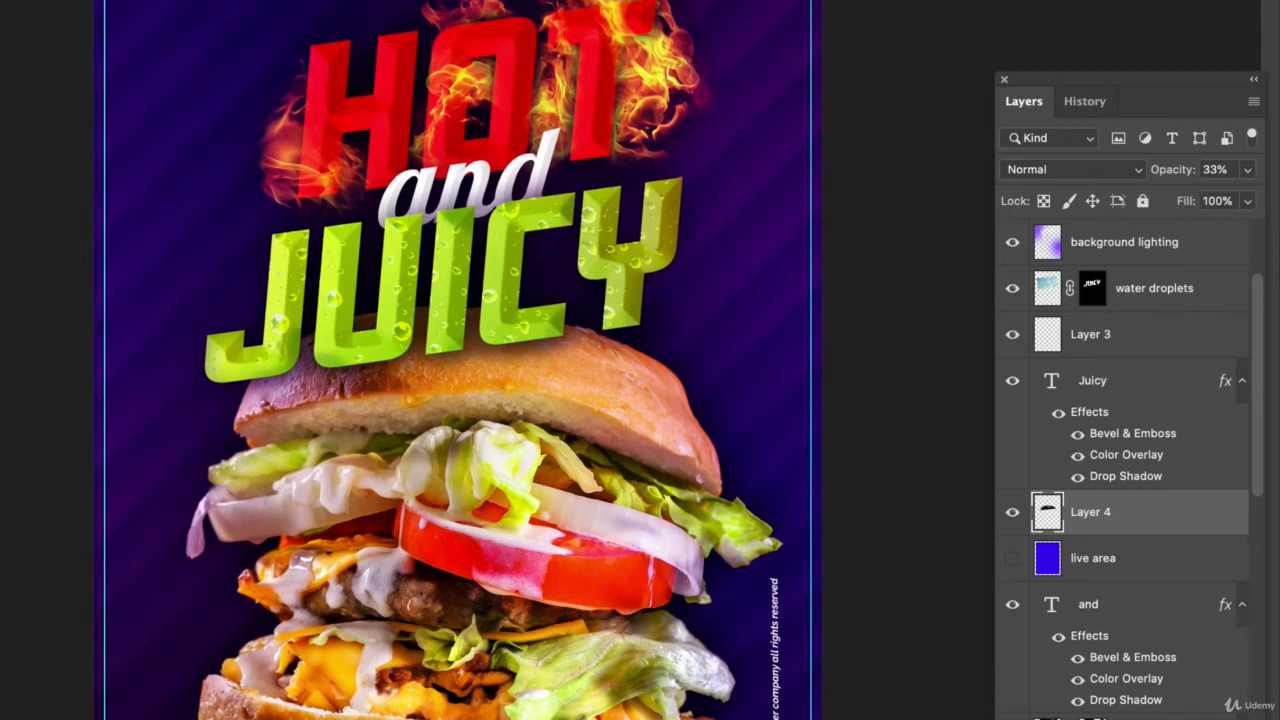
Step: Rename the painted shadow layer as juicy shado and compare the lettering with the shadow hidden and shown
{"action": "left_click", "coordinate": [2, 2]}
{"action": "key", "text": "Return"}
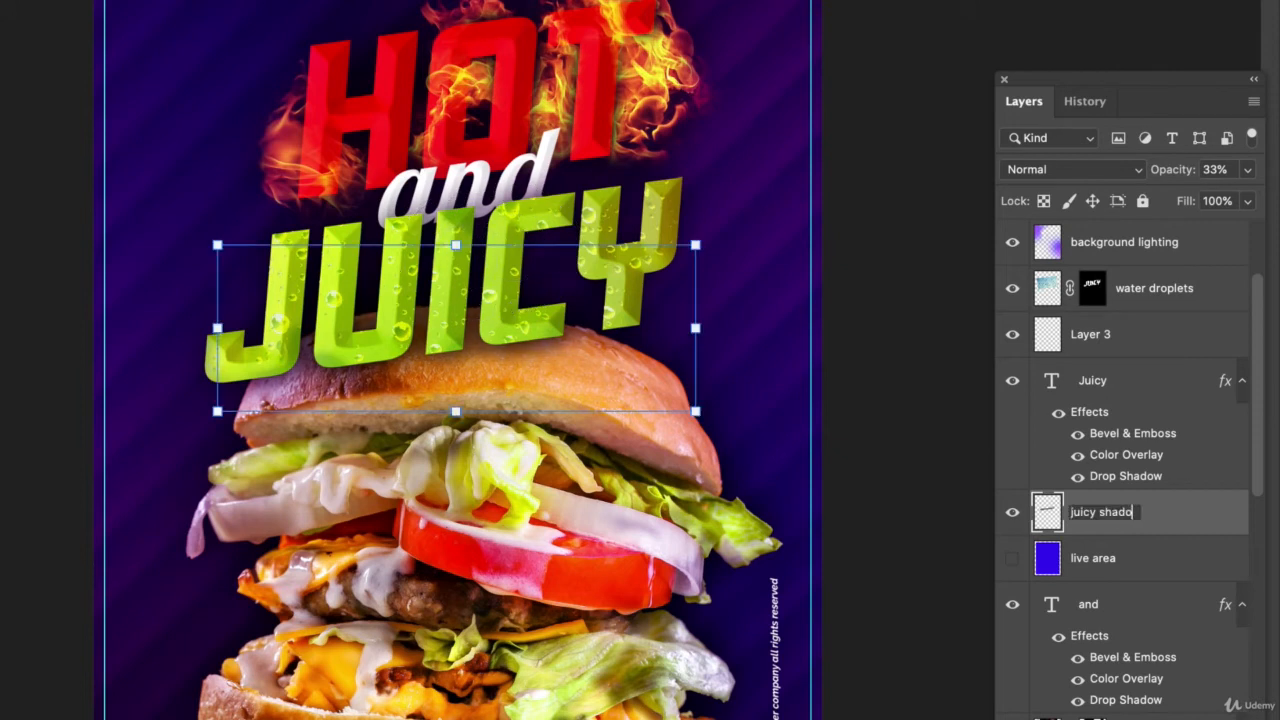
{"action": "key", "text": "Return"}
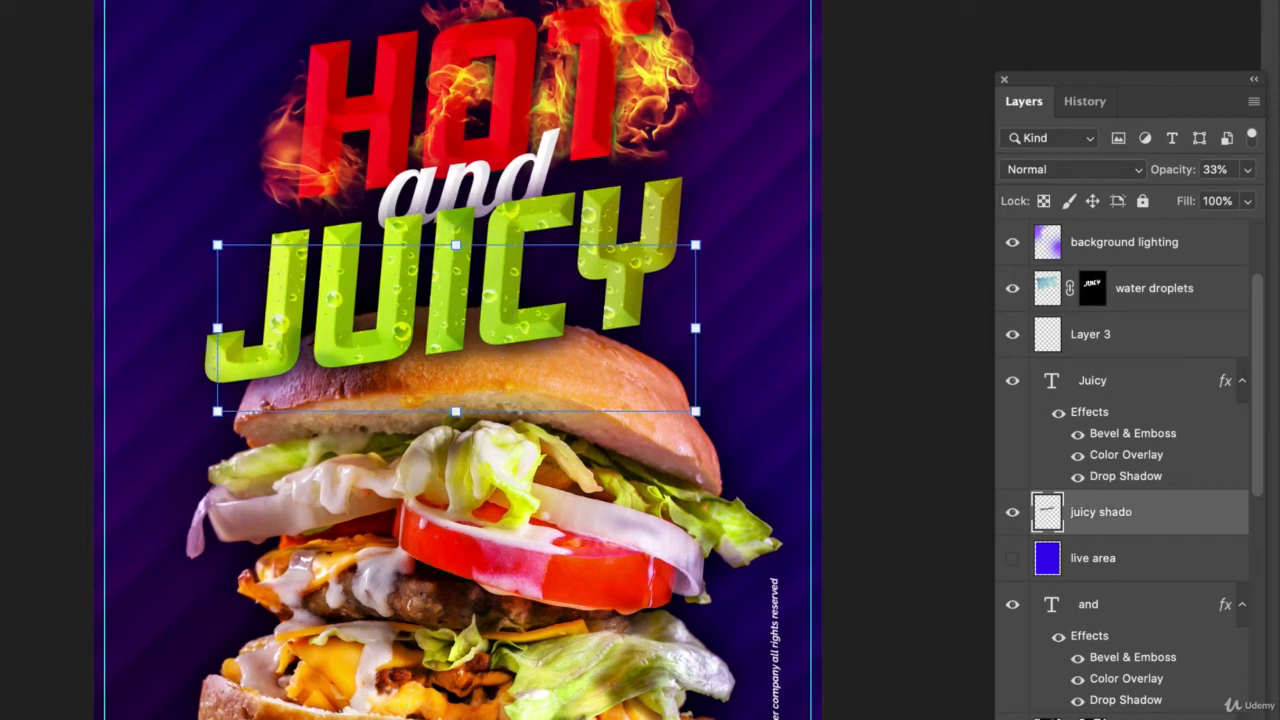
{"action": "left_click", "coordinate": [1013, 516]}
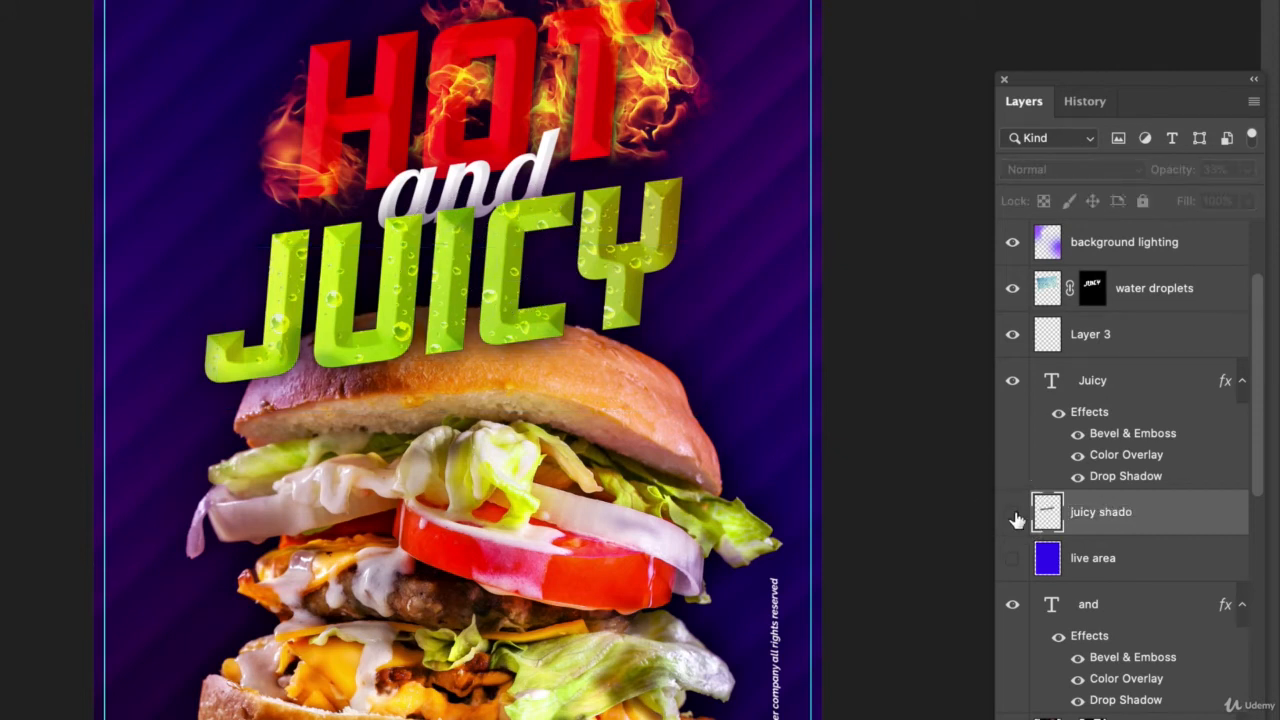
{"action": "left_click", "coordinate": [1013, 516]}
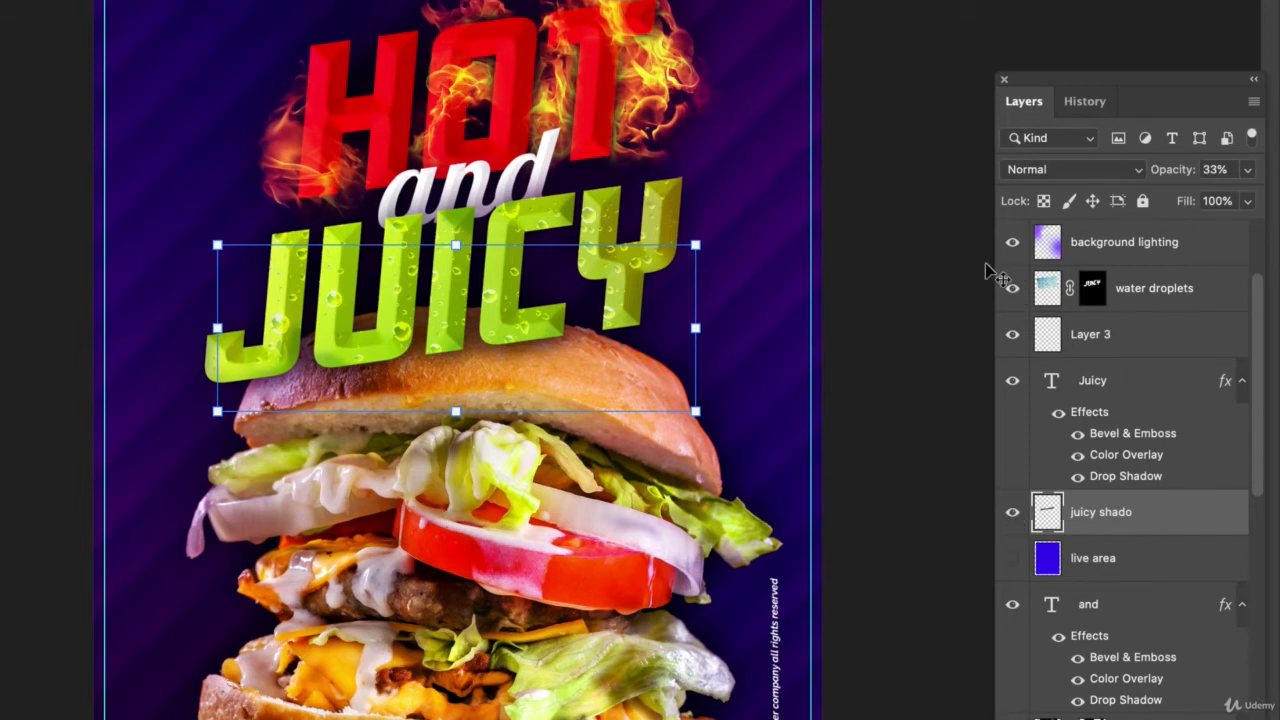
Step: Nudge the juicy shado layer slightly upward behind the lettering in five small increments
{"action": "key", "text": "Up"}
{"action": "key", "text": "Up"}
{"action": "key", "text": "Up"}
{"action": "key", "text": "Up"}
{"action": "key", "text": "Up"}
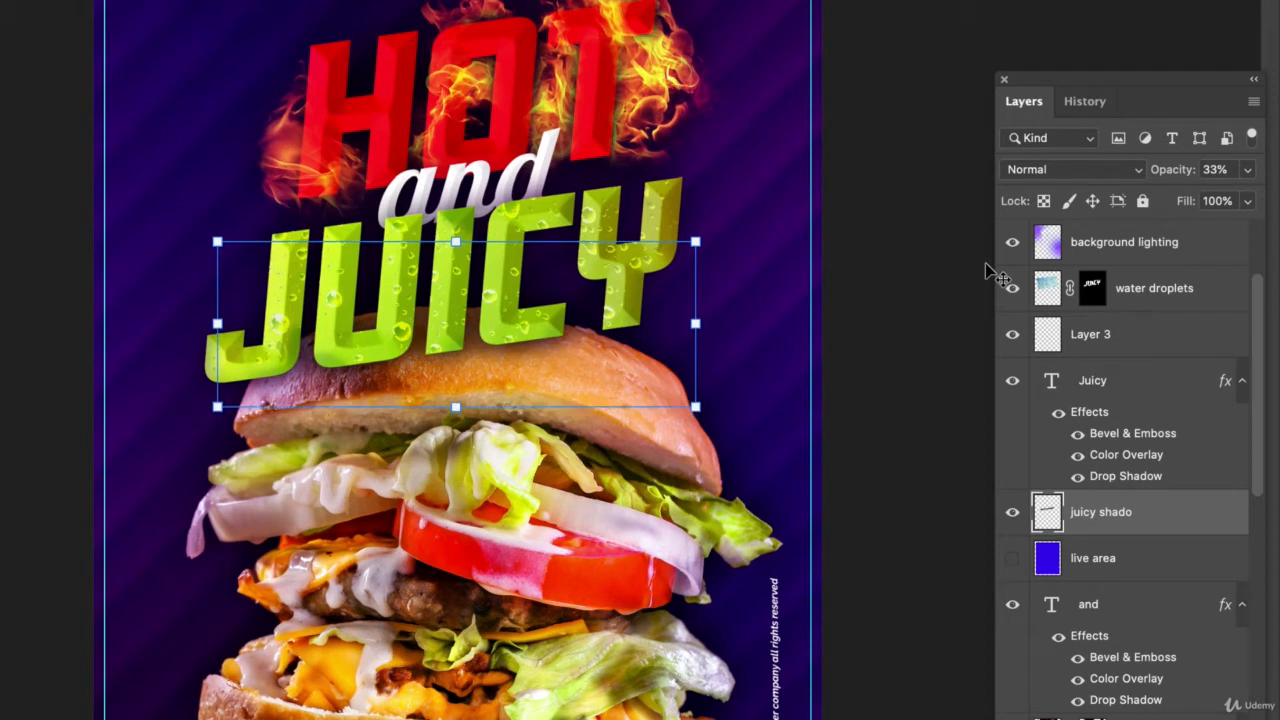
Step: Nudge the juicy shado layer slightly upward, compare the lettering with it hidden and shown, and fine-tune its opacity
{"action": "key", "text": "Up"}
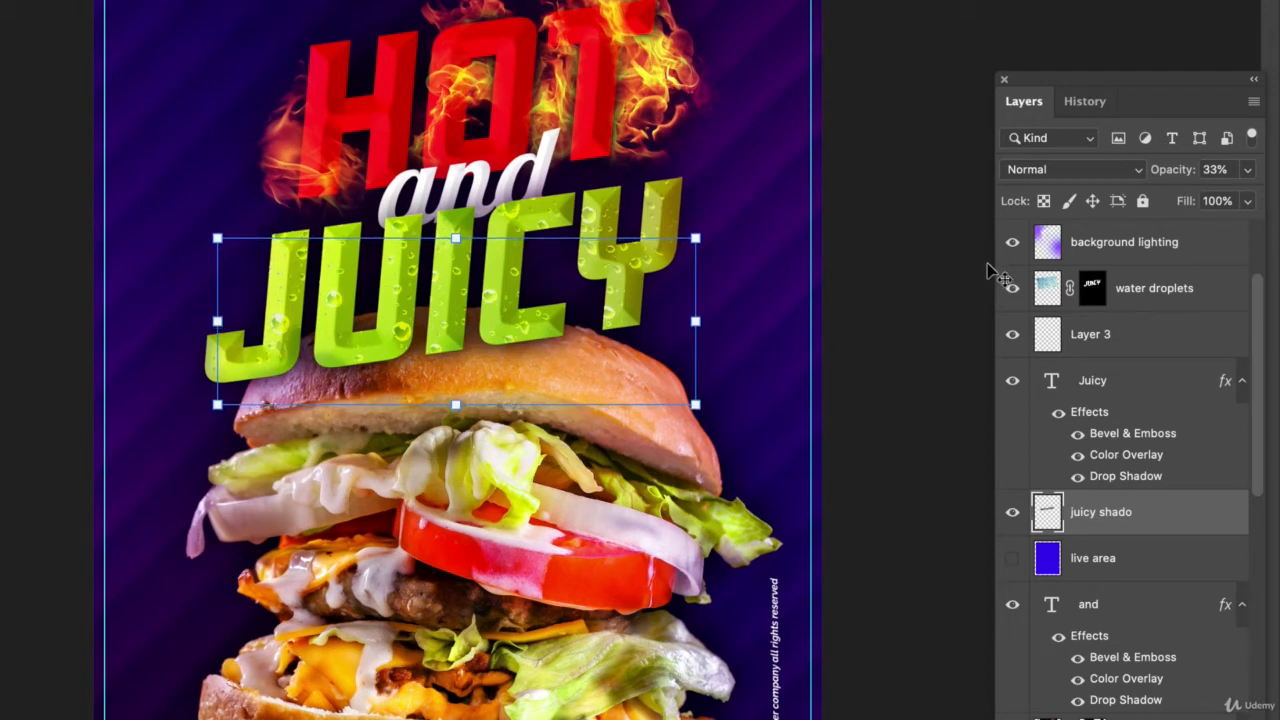
{"action": "left_click", "coordinate": [1014, 524]}
{"action": "left_click", "coordinate": [1014, 526]}
{"action": "left_click", "coordinate": [1250, 170]}
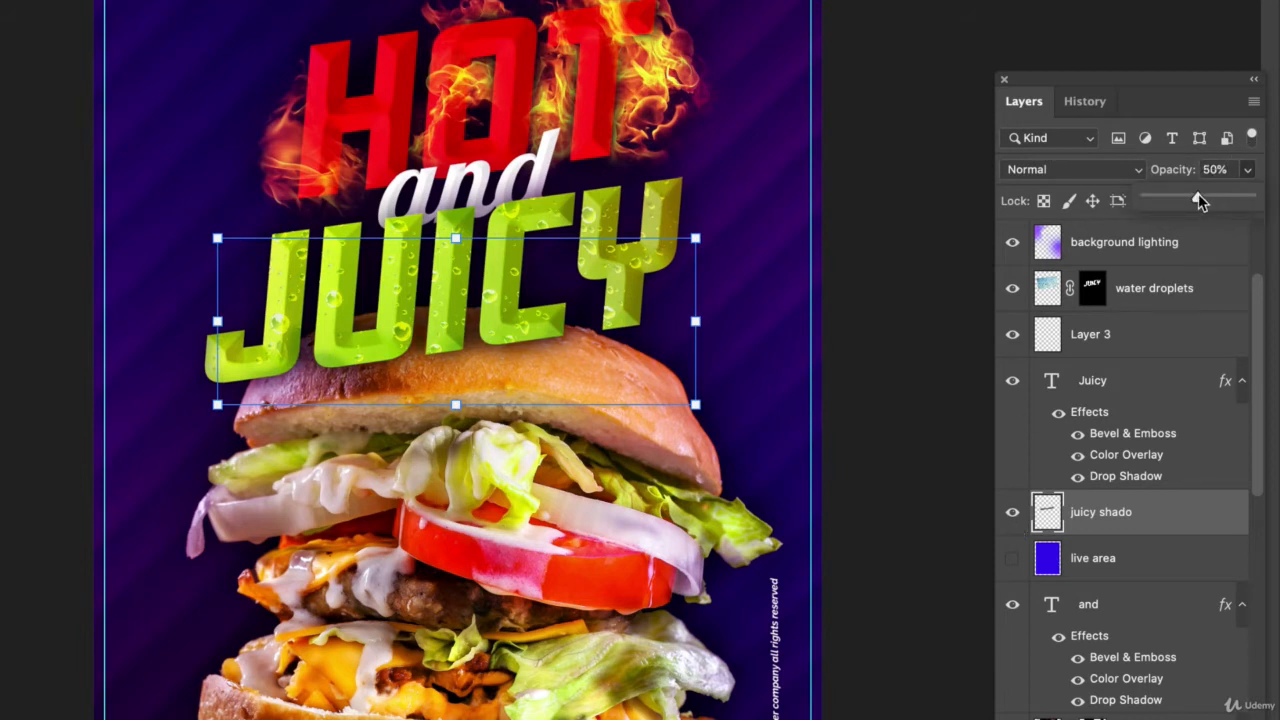
{"action": "left_click", "coordinate": [1181, 198]}
{"action": "left_click", "coordinate": [958, 12]}
{"action": "left_click", "coordinate": [540, 170]}
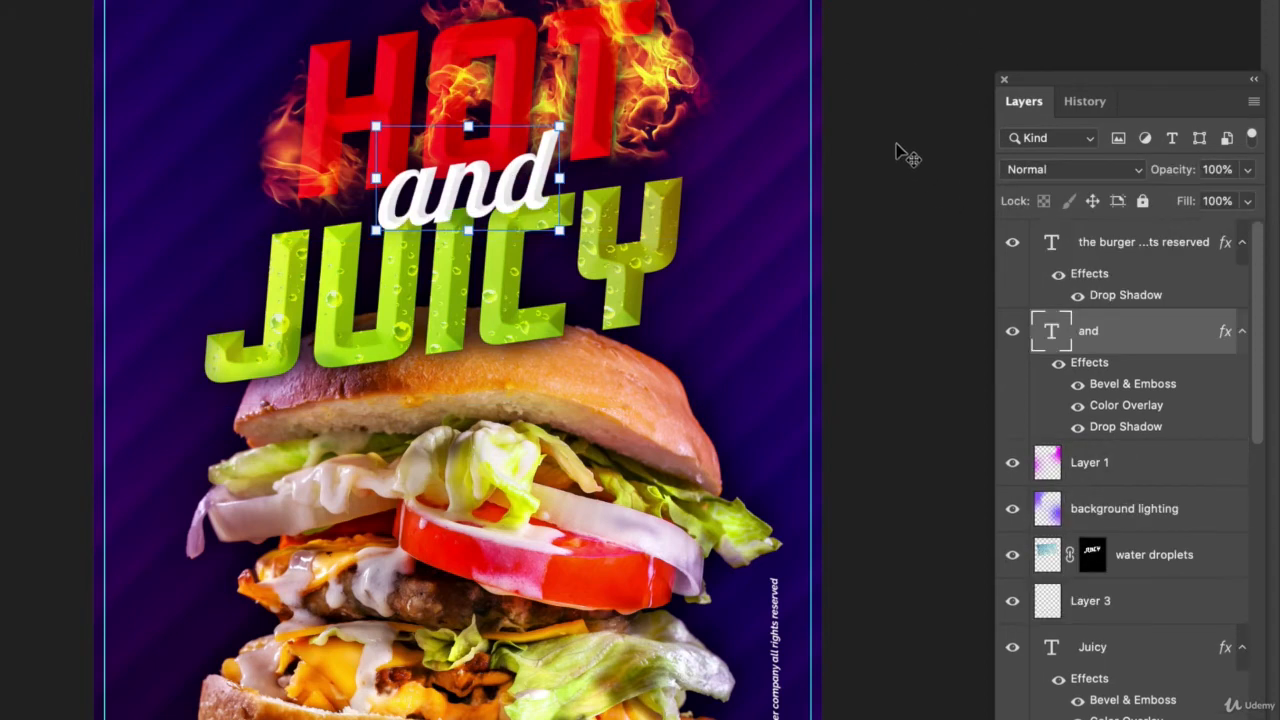
{"action": "left_click", "coordinate": [877, 294]}
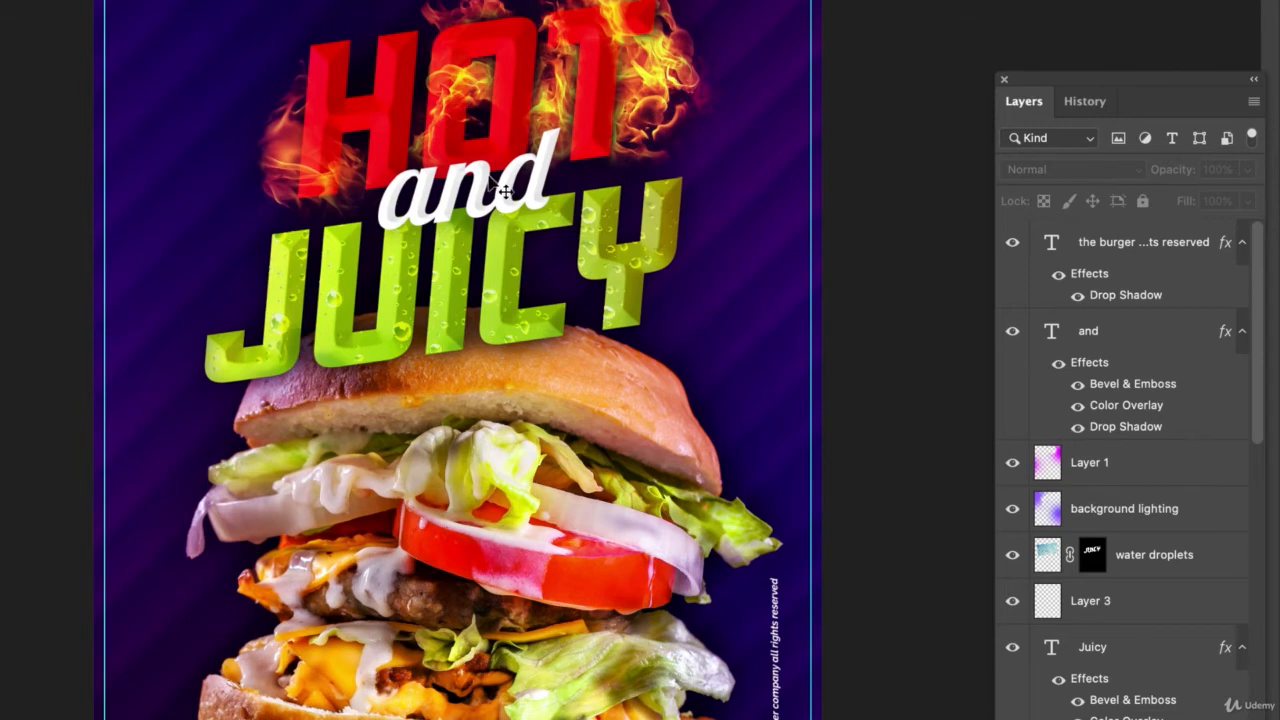
Step: In the HOT text layer's style, turn off Color Overlay and turn on Gradient Overlay
{"action": "scroll", "coordinate": [488, 175], "scroll_direction": "up", "scroll_amount": 2}
{"action": "scroll", "coordinate": [488, 175], "scroll_direction": "up", "scroll_amount": 3}
{"action": "scroll", "coordinate": [488, 175], "scroll_direction": "up", "scroll_amount": 3}
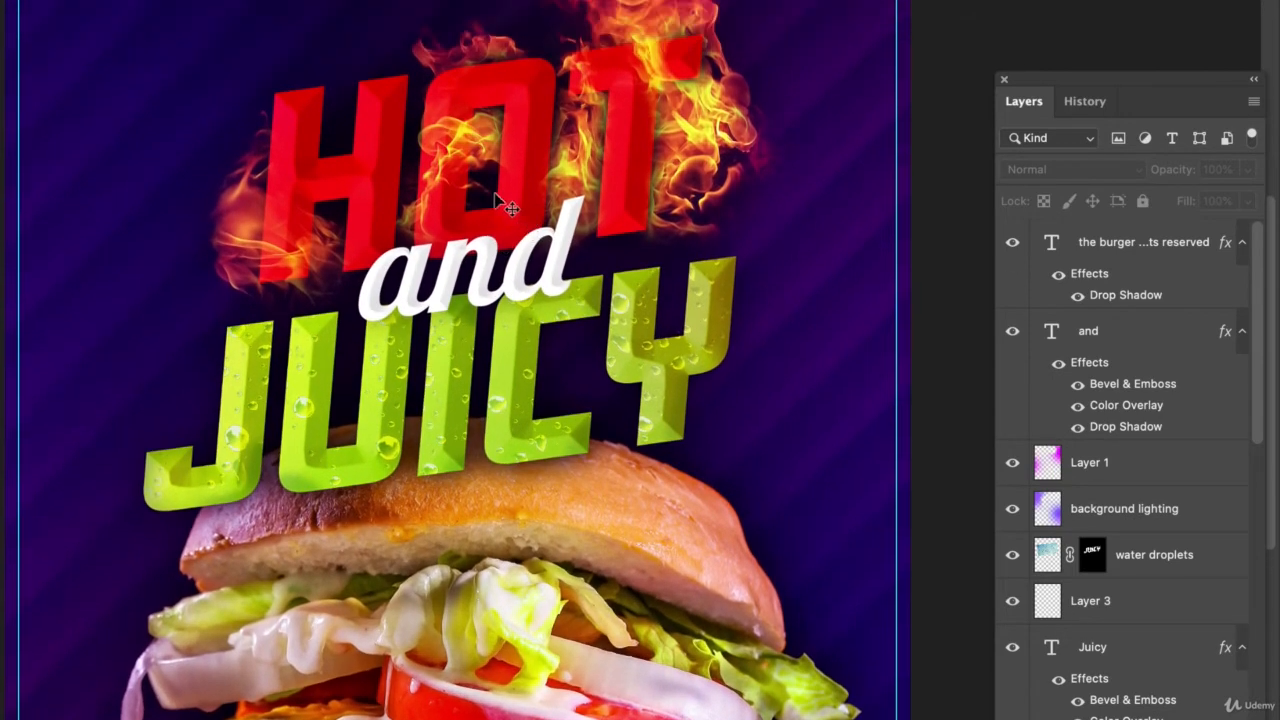
{"action": "left_click", "coordinate": [366, 167]}
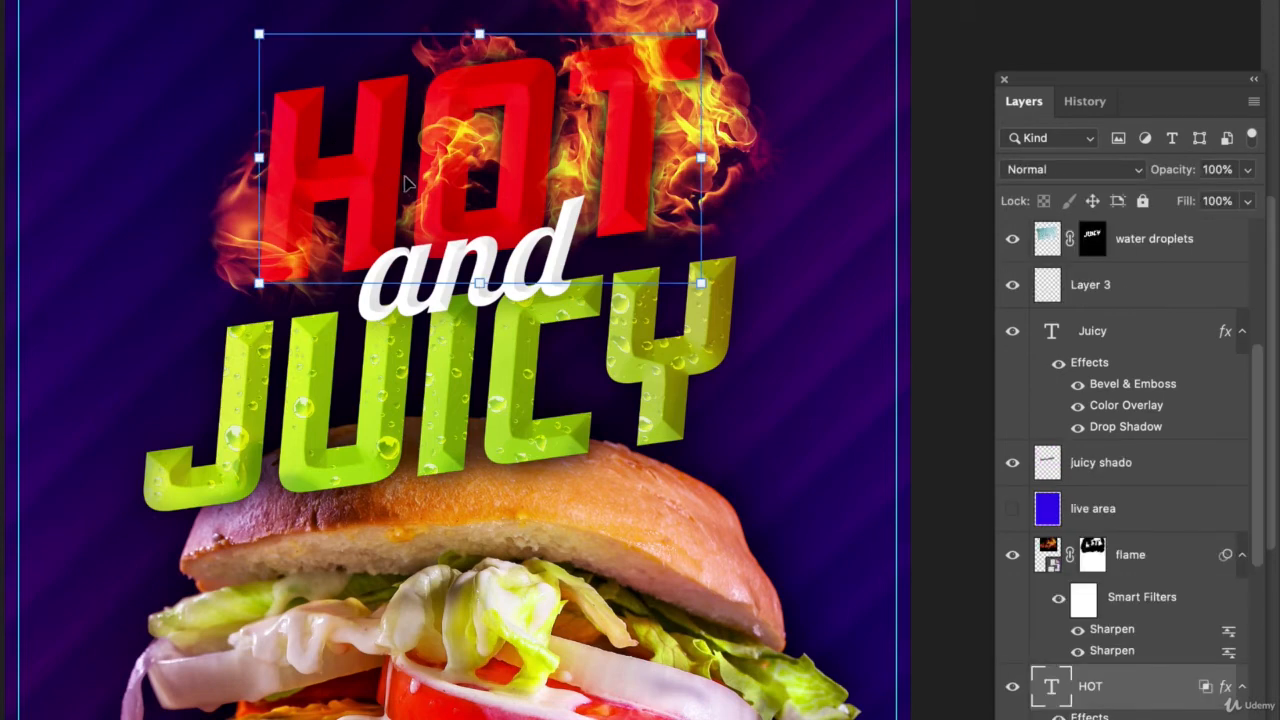
{"action": "double_click", "coordinate": [1160, 686]}
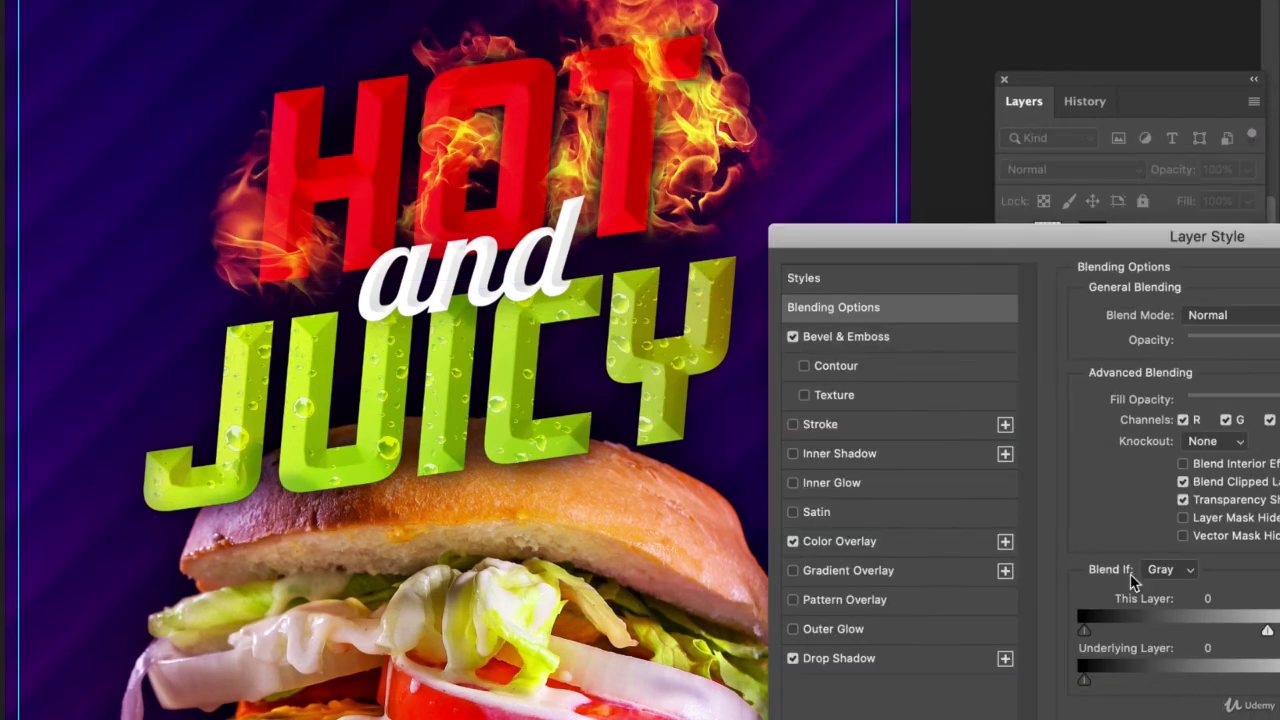
{"action": "left_click", "coordinate": [840, 545]}
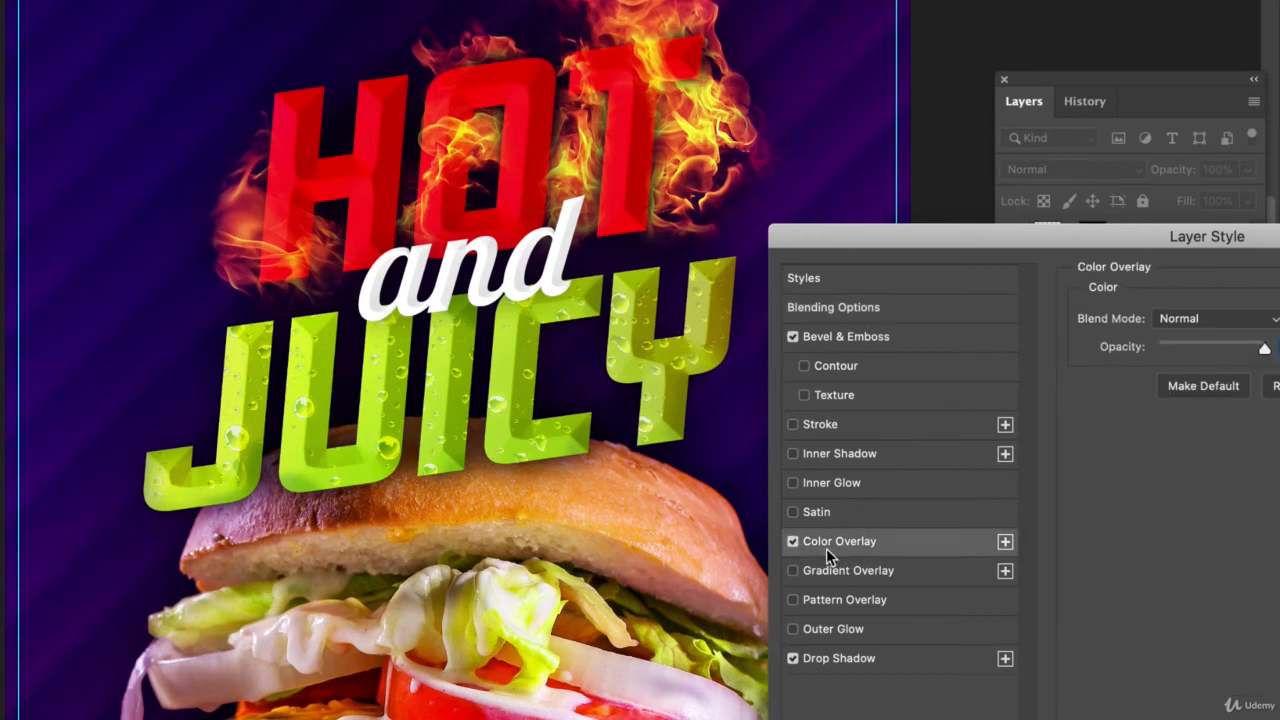
{"action": "left_click", "coordinate": [793, 542]}
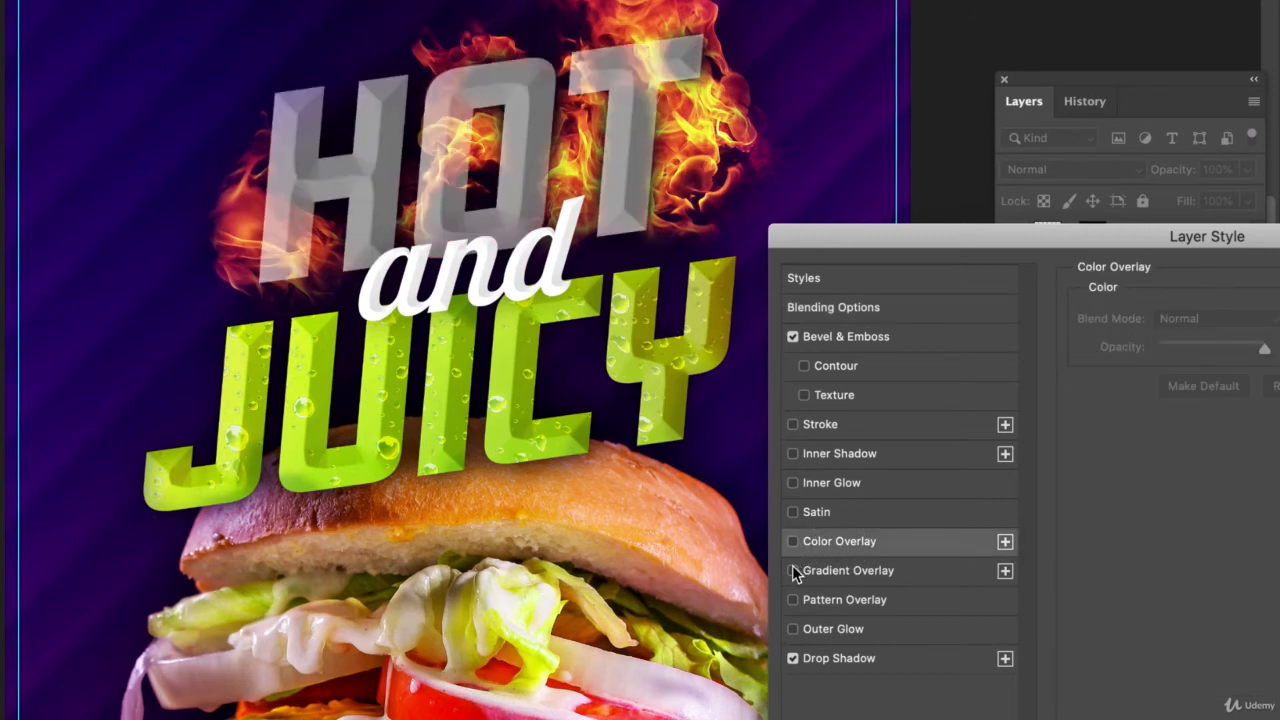
{"action": "left_click", "coordinate": [793, 571]}
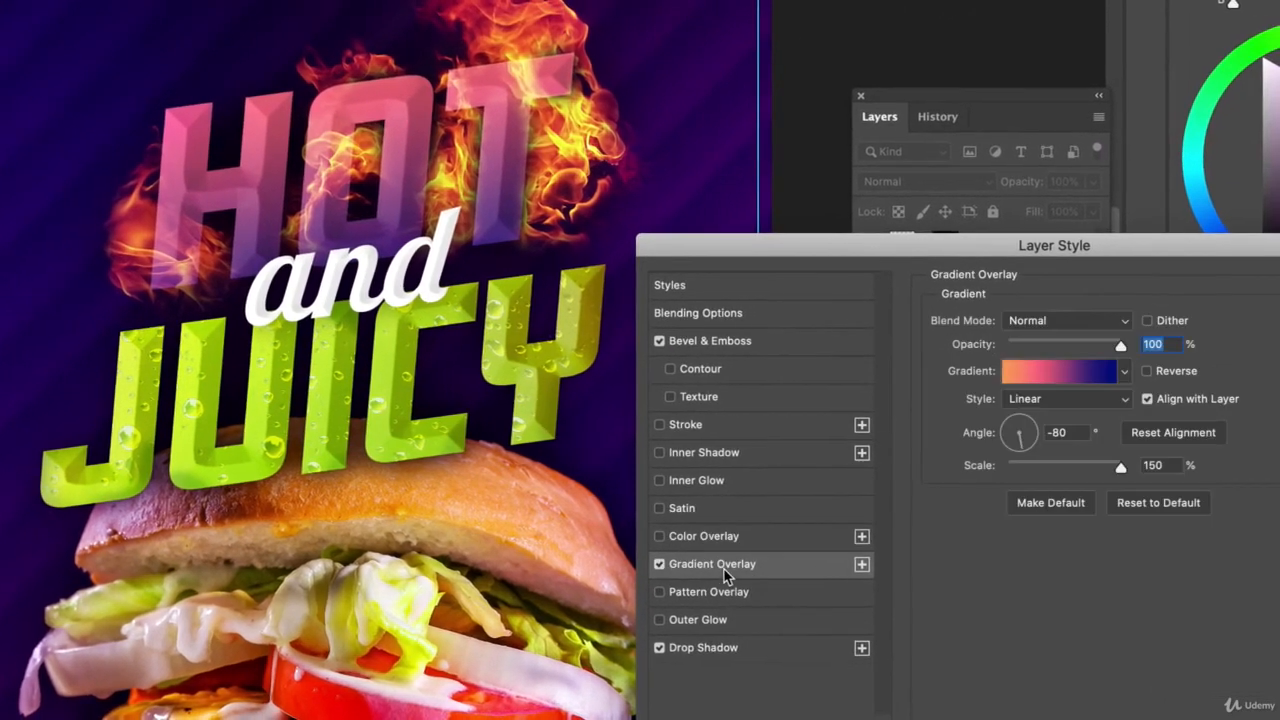
Step: Try gradient presets from the Reds and Oranges groups on the HOT lettering and settle on the yellow-to-red Orange_05
{"action": "left_click", "coordinate": [1124, 371]}
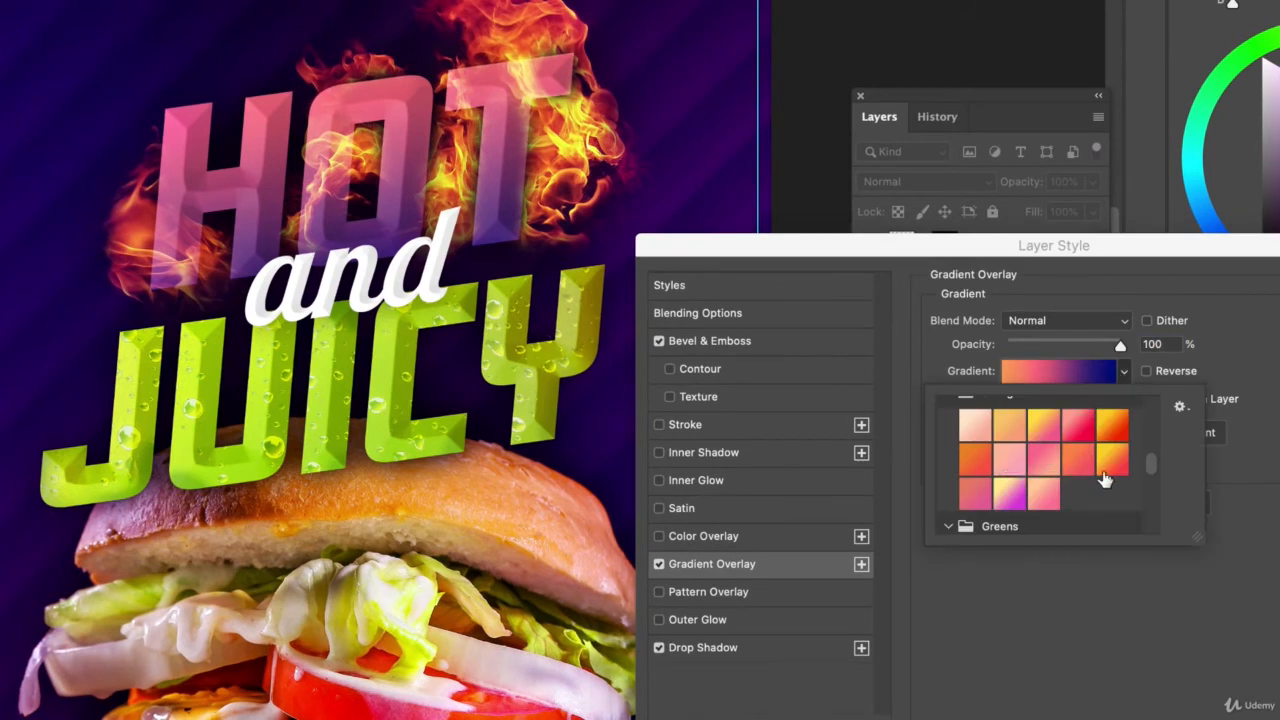
{"action": "left_click", "coordinate": [1112, 430]}
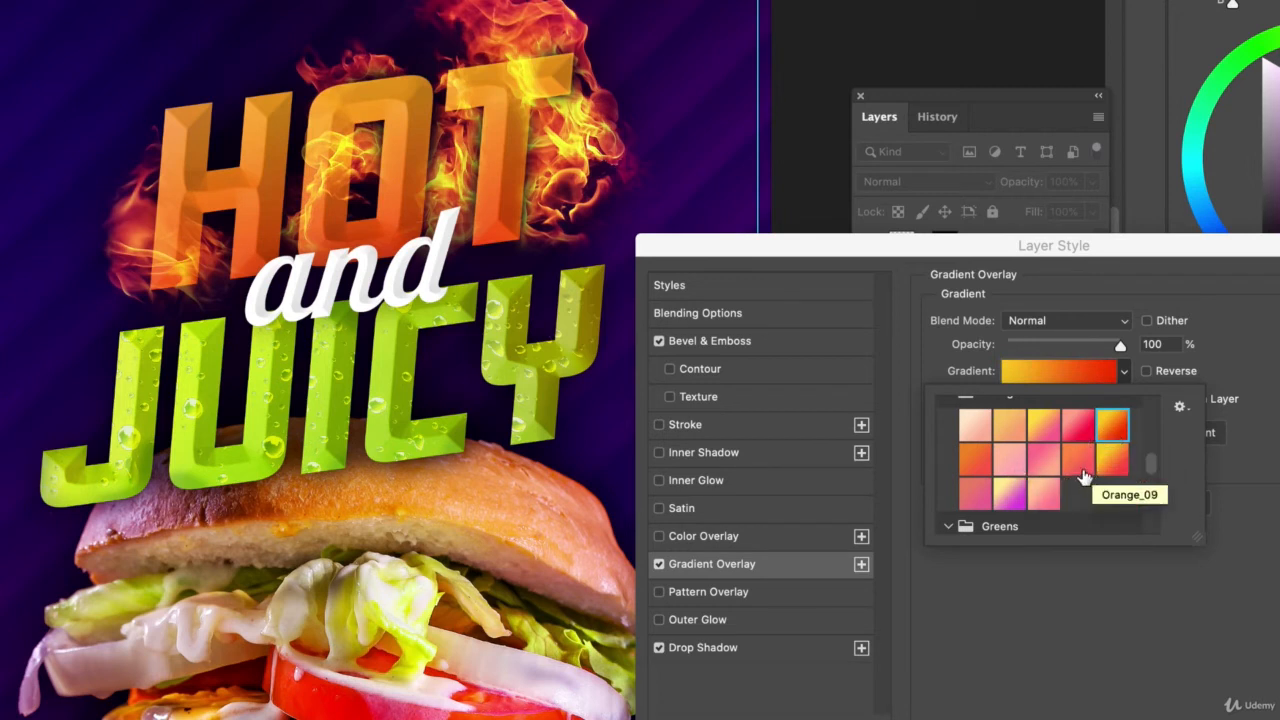
{"action": "scroll", "coordinate": [1085, 478], "scroll_direction": "up", "scroll_amount": 1}
{"action": "scroll", "coordinate": [1082, 484], "scroll_direction": "down", "scroll_amount": 3}
{"action": "scroll", "coordinate": [1086, 480], "scroll_direction": "up", "scroll_amount": 5}
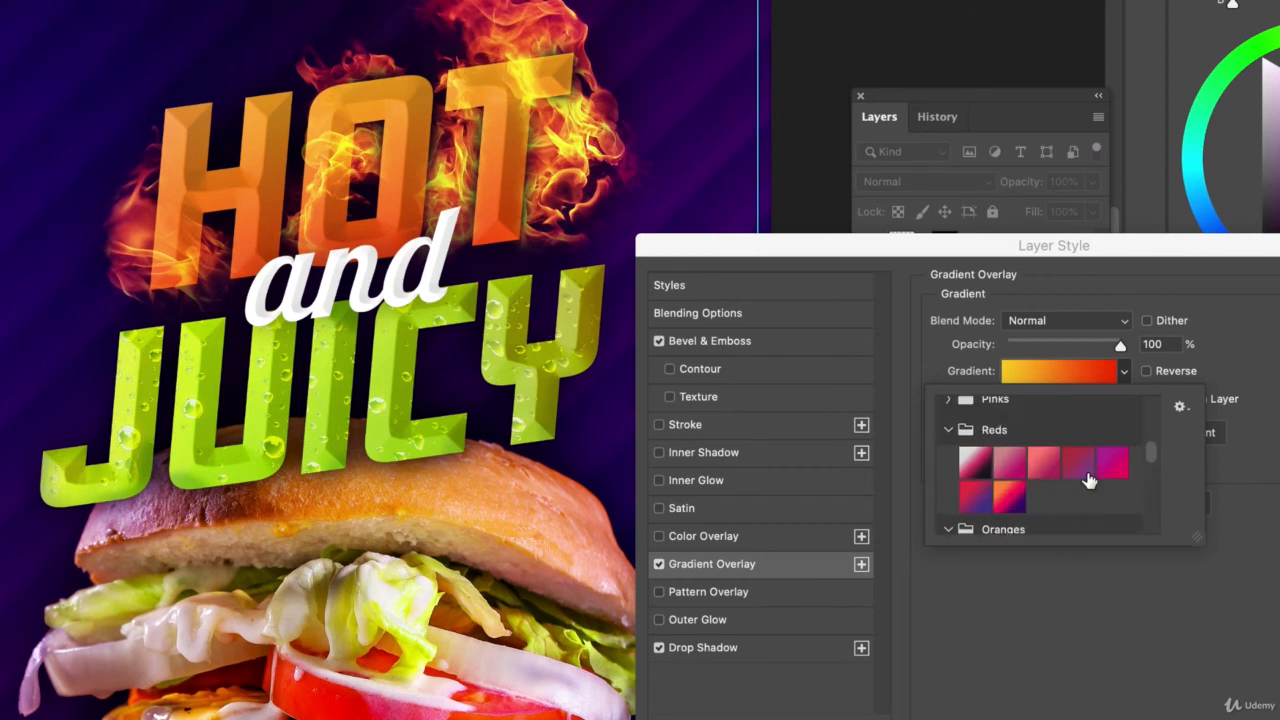
{"action": "left_click", "coordinate": [1006, 502]}
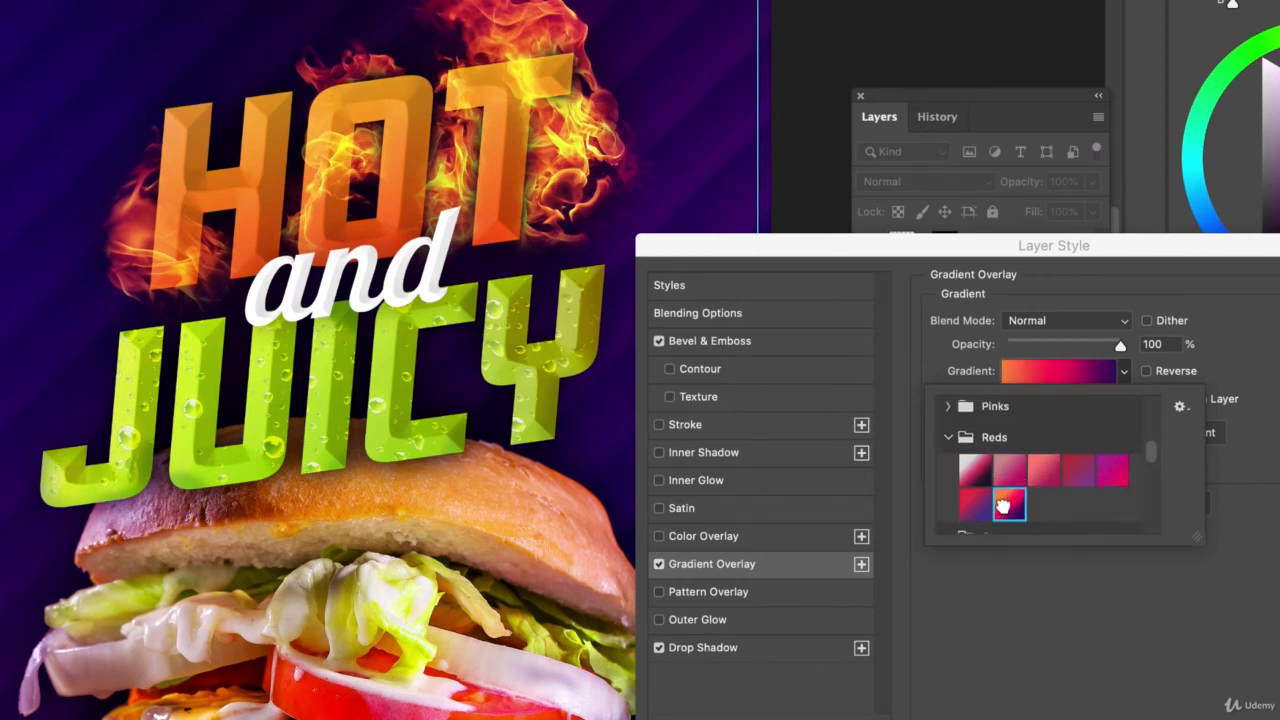
{"action": "left_click", "coordinate": [972, 506]}
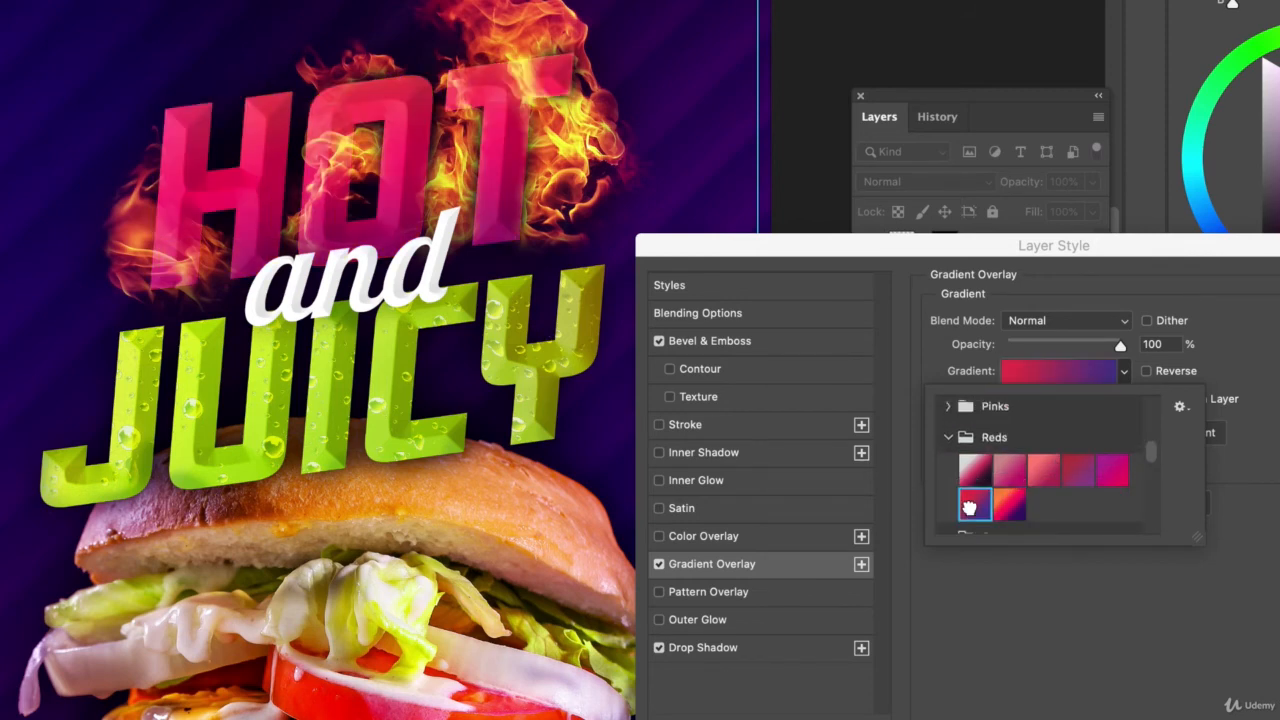
{"action": "scroll", "coordinate": [1114, 480], "scroll_direction": "down", "scroll_amount": 3}
{"action": "left_click", "coordinate": [1112, 432]}
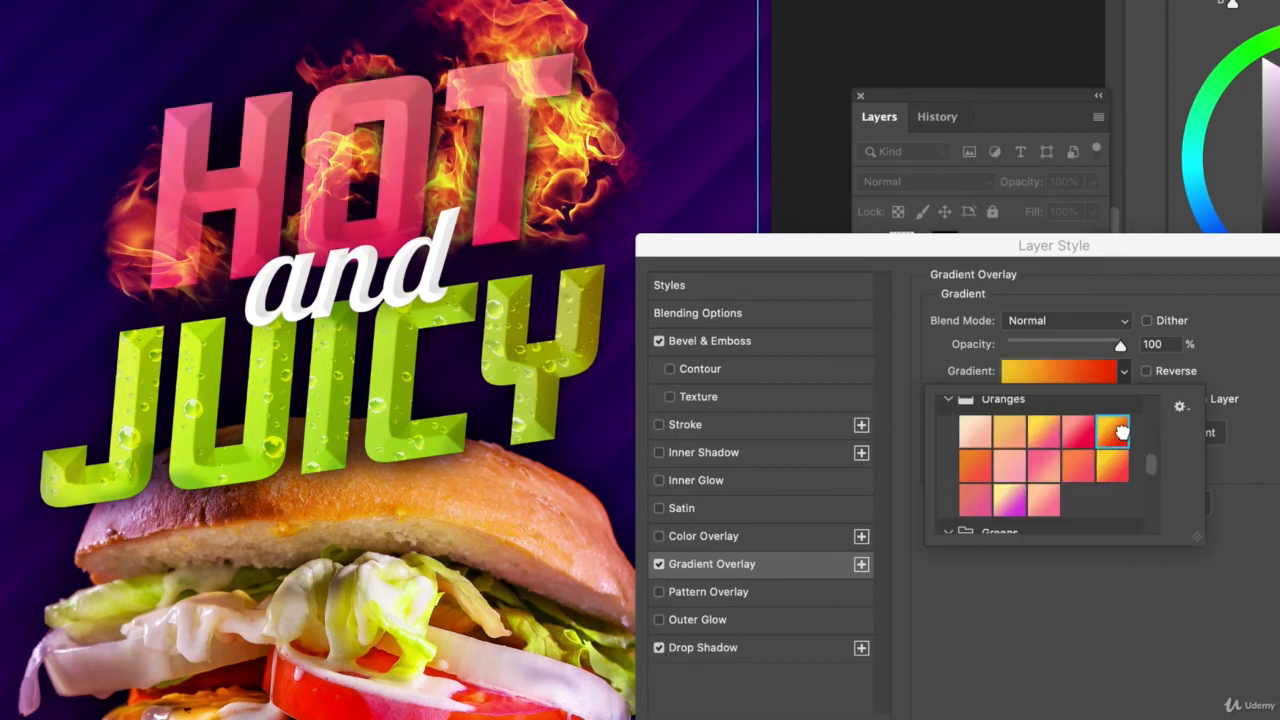
{"action": "left_click", "coordinate": [1188, 601]}
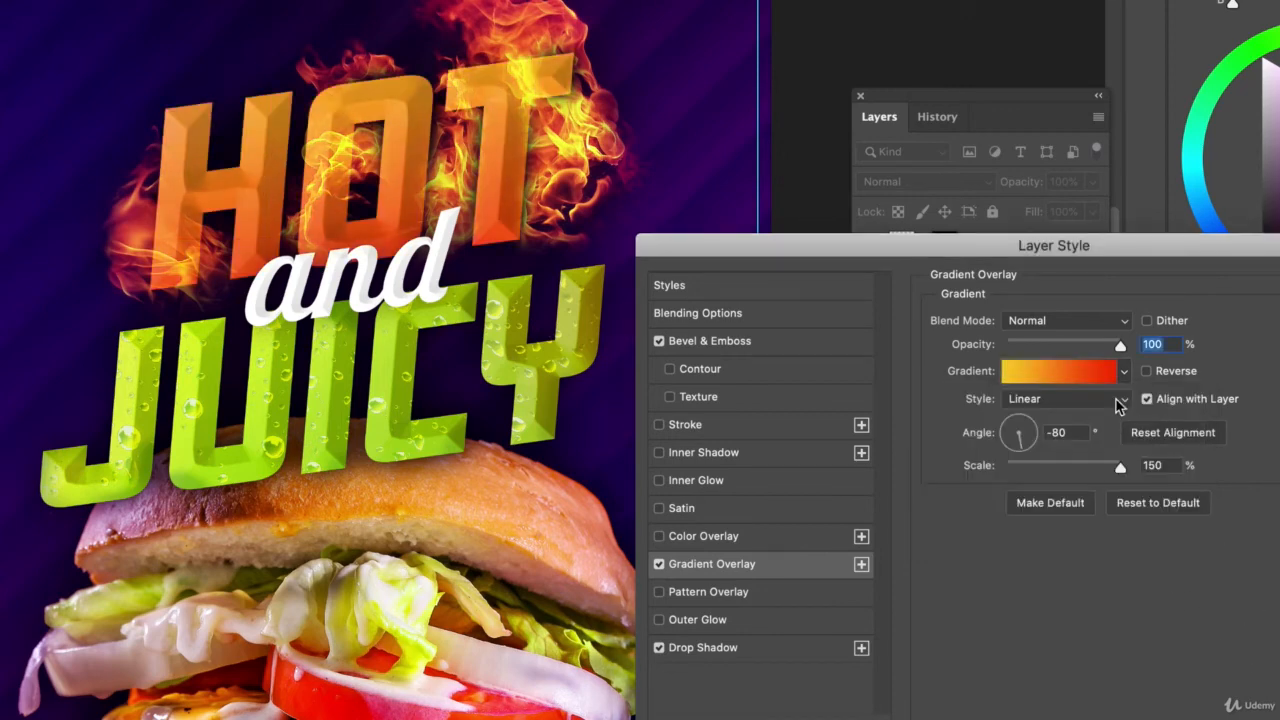
Step: Recolour the gradient's red end stop to deep crimson, moving the yellow stop to 23% and the midpoint between them to 29%
{"action": "left_click", "coordinate": [1066, 375]}
{"action": "left_click", "coordinate": [1047, 502]}
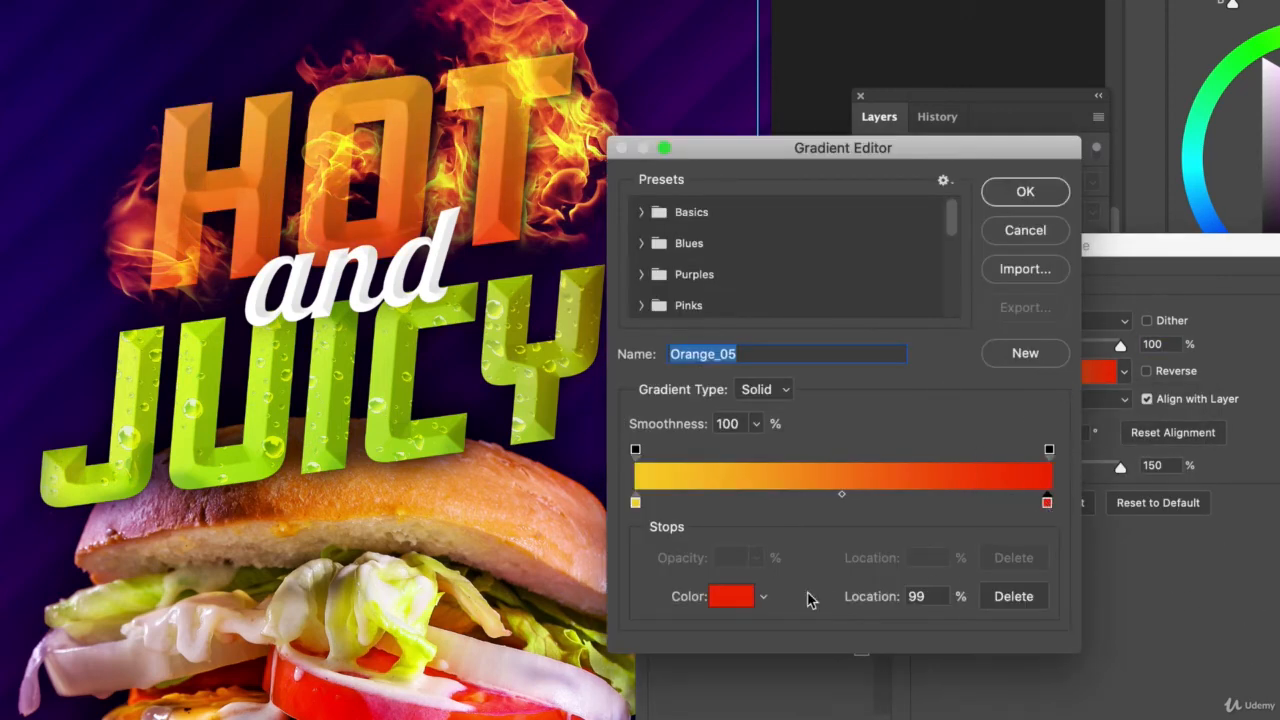
{"action": "left_click", "coordinate": [730, 596]}
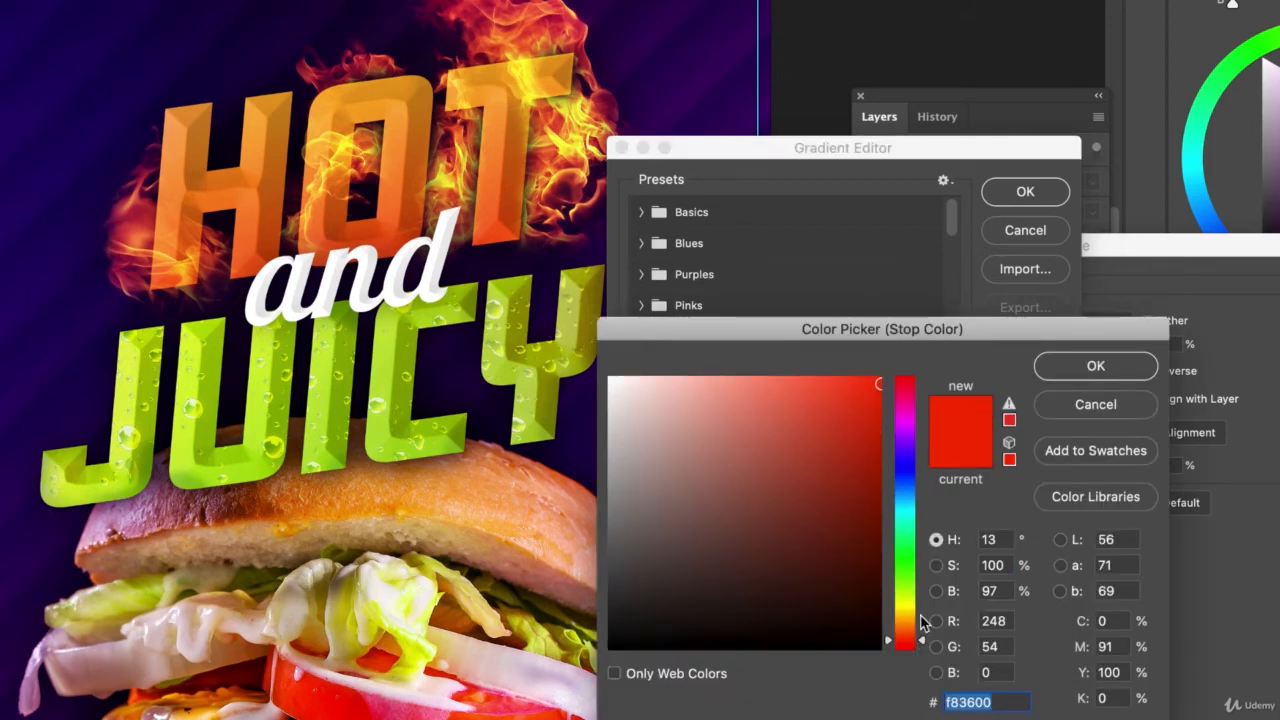
{"action": "left_click", "coordinate": [881, 420]}
{"action": "key", "text": "Return"}
{"action": "left_click", "coordinate": [778, 494]}
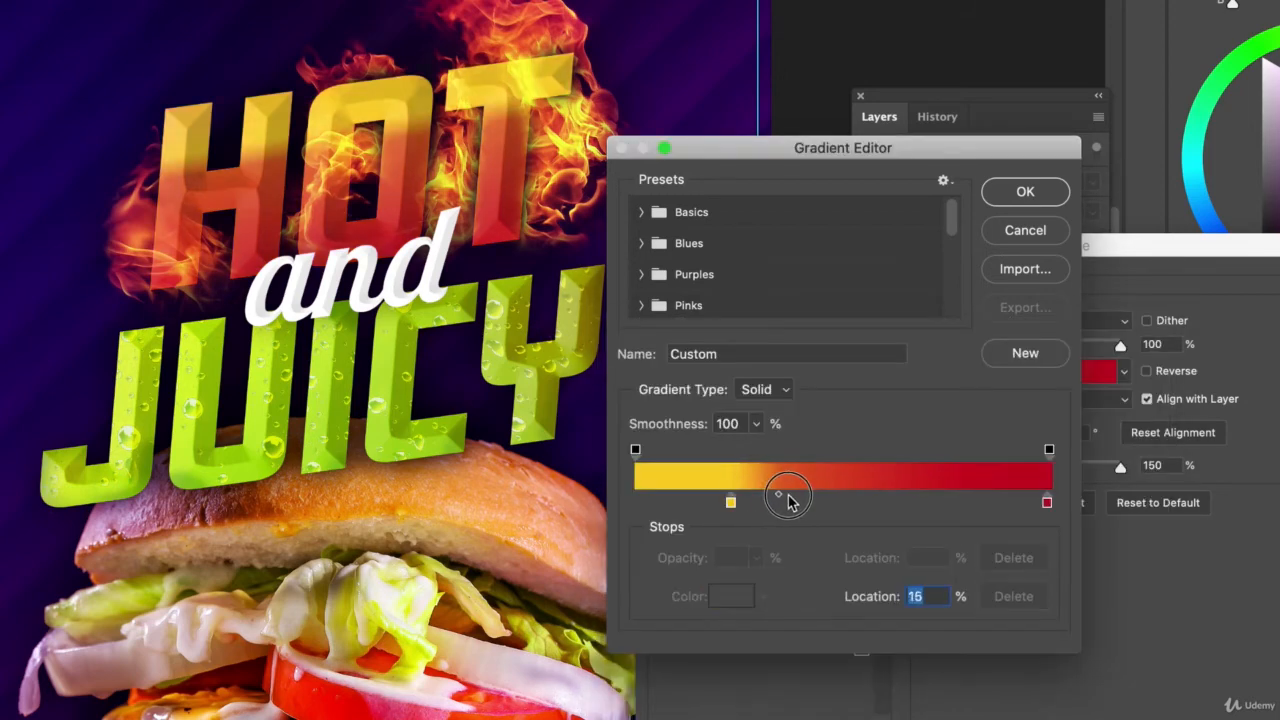
{"action": "left_click_drag", "start_coordinate": [788, 500], "coordinate": [826, 502]}
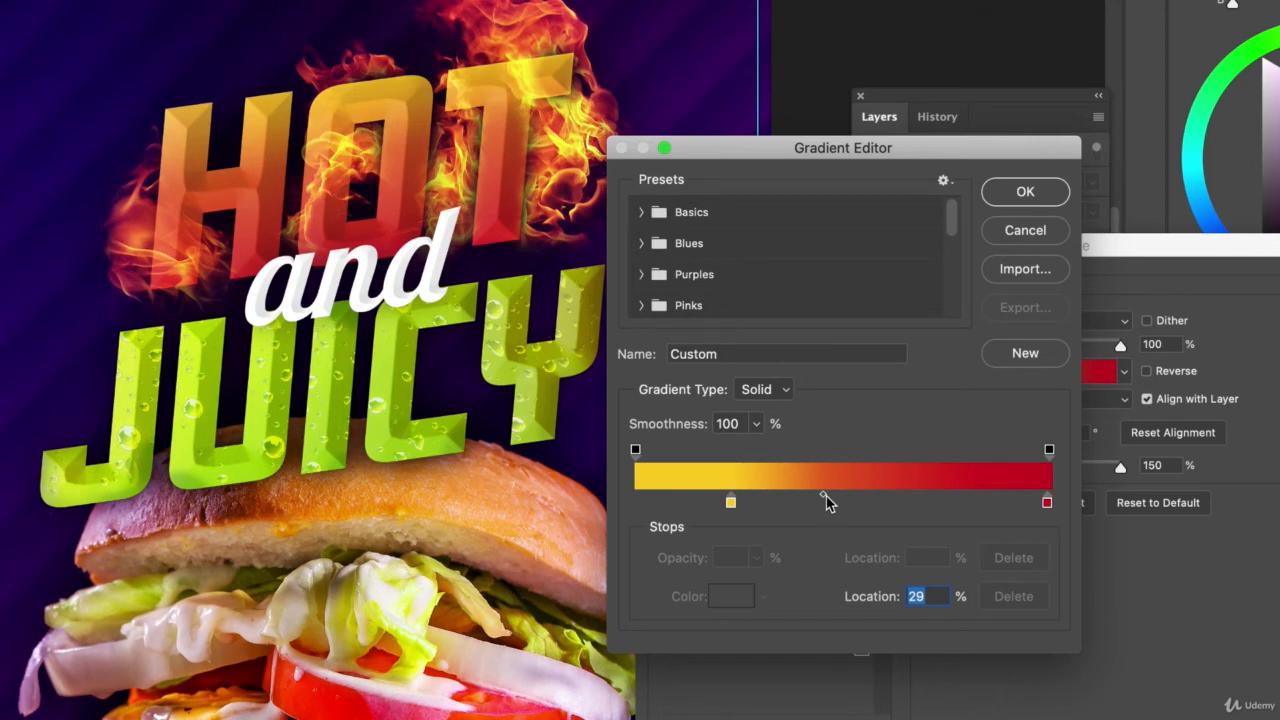
Step: Recolour the gradient's yellow stop to orange ff9000, shift the crimson stop inward, and accept the edited gradient
{"action": "left_click", "coordinate": [731, 503]}
{"action": "left_click", "coordinate": [731, 596]}
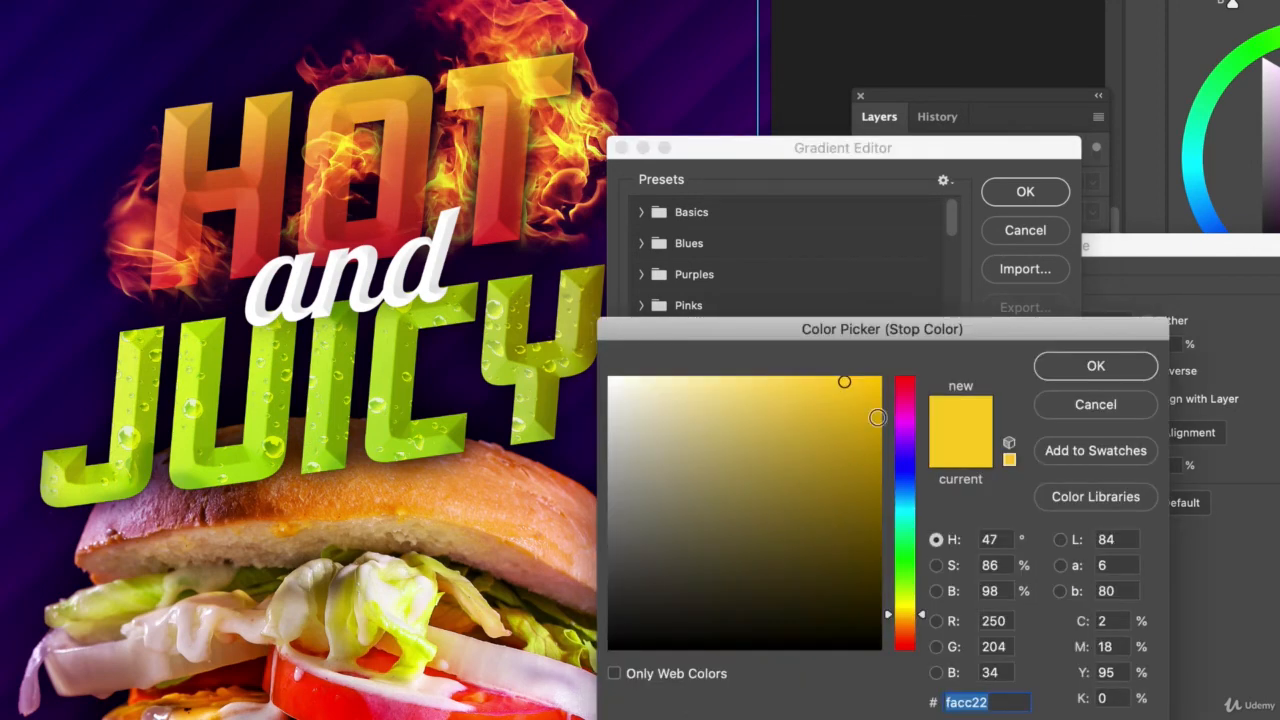
{"action": "left_click", "coordinate": [905, 622]}
{"action": "left_click", "coordinate": [887, 366]}
{"action": "left_click_drag", "start_coordinate": [887, 366], "coordinate": [887, 363]}
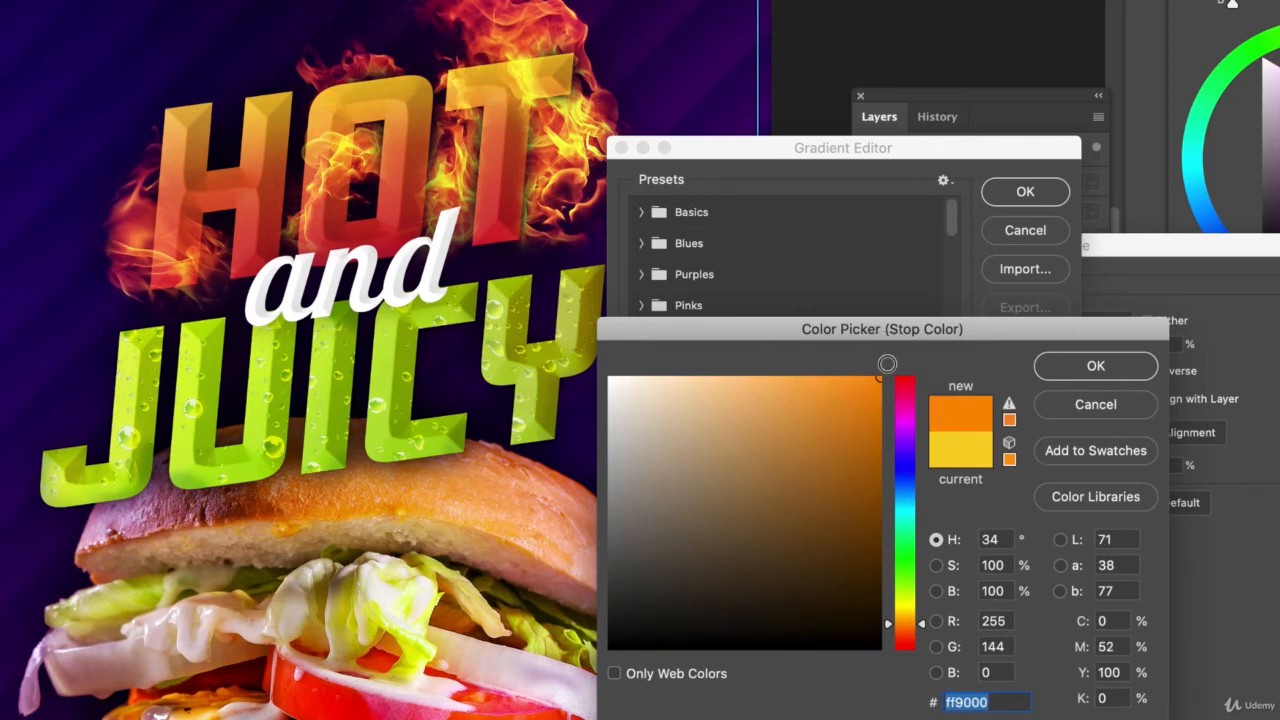
{"action": "left_click", "coordinate": [1095, 366]}
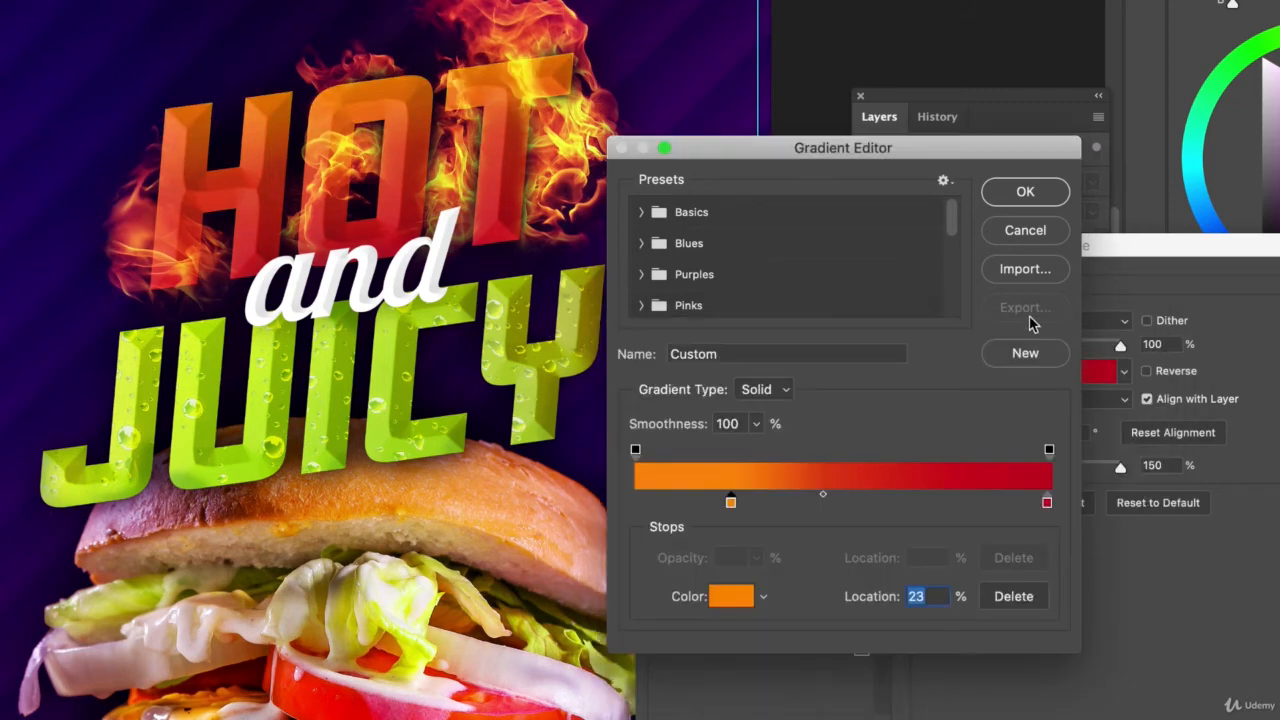
{"action": "left_click_drag", "start_coordinate": [1049, 506], "coordinate": [975, 514]}
{"action": "key", "text": "Return"}
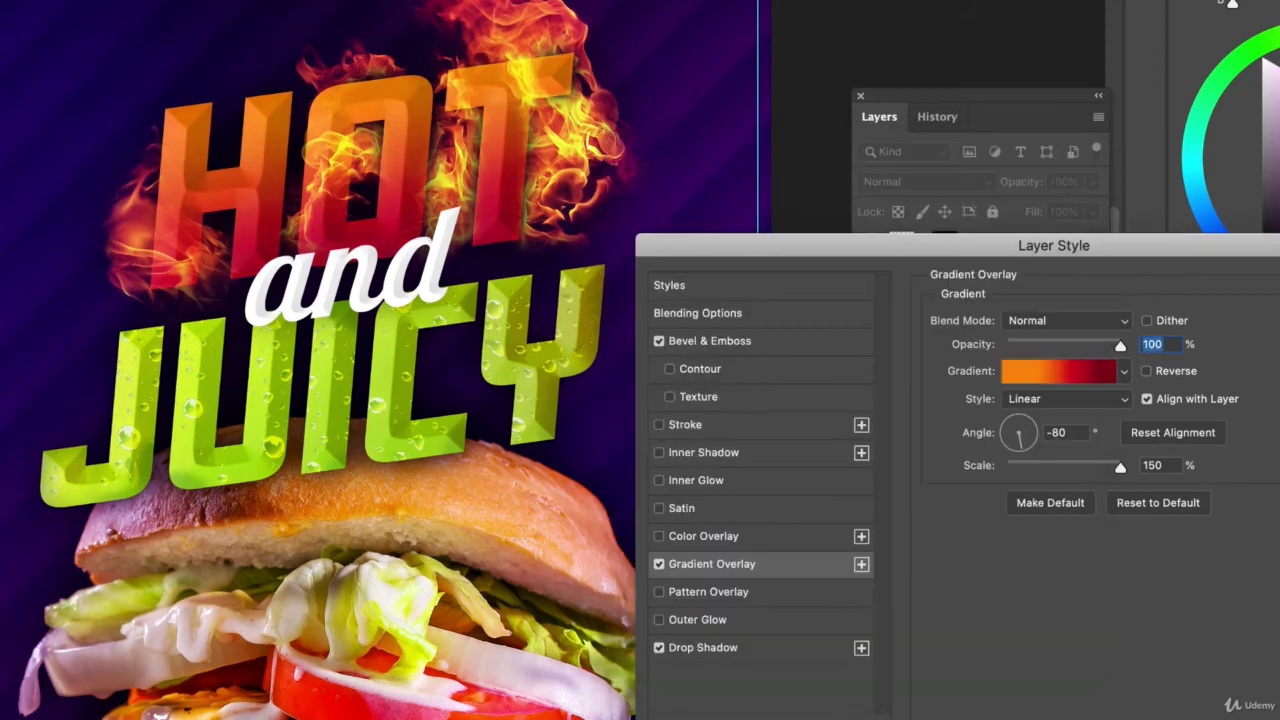
Step: Compare HOT with Color Overlay on and off, keep the overlay on, and shift its red hue slightly toward orange
{"action": "left_click", "coordinate": [659, 537]}
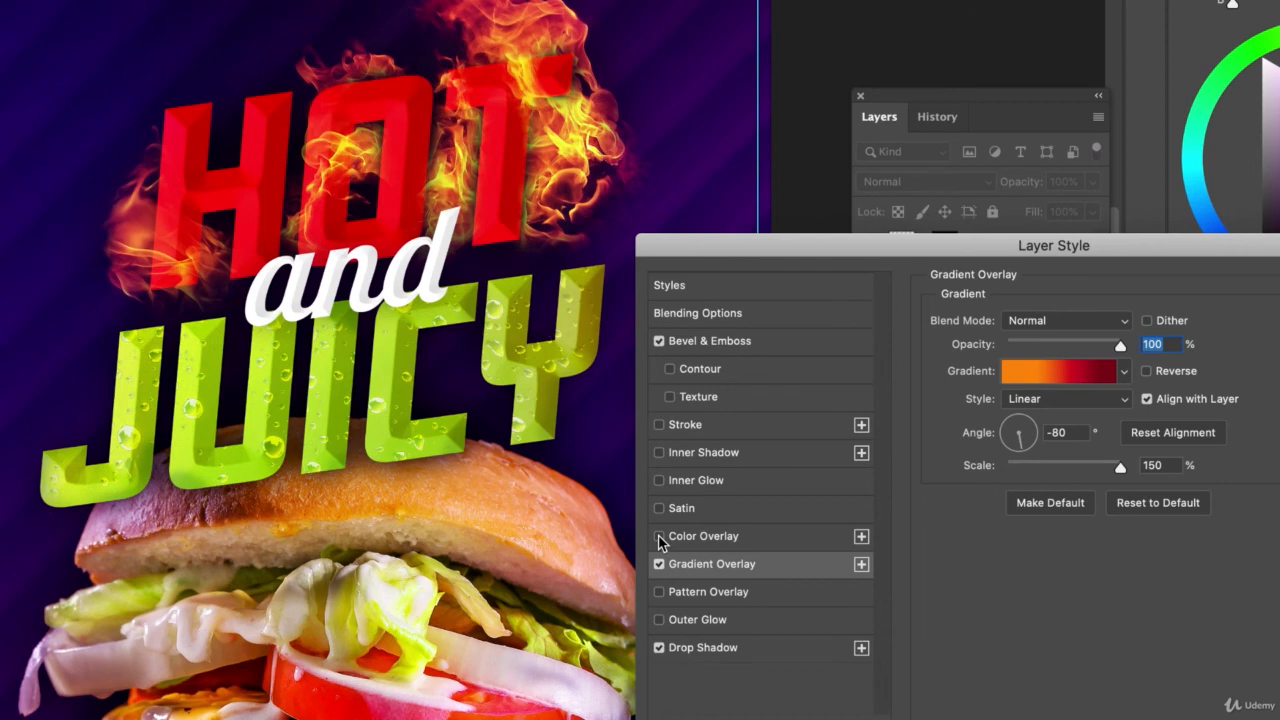
{"action": "left_click", "coordinate": [659, 537]}
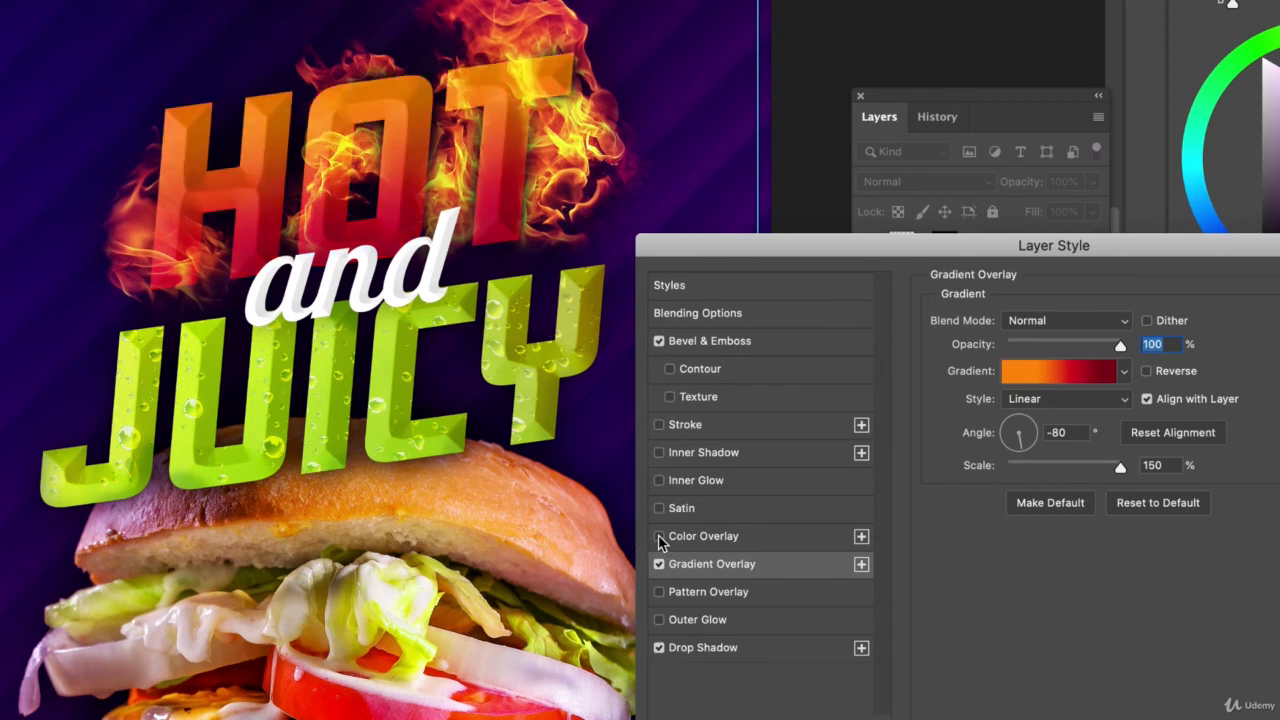
{"action": "left_click", "coordinate": [659, 537]}
{"action": "left_click", "coordinate": [712, 546]}
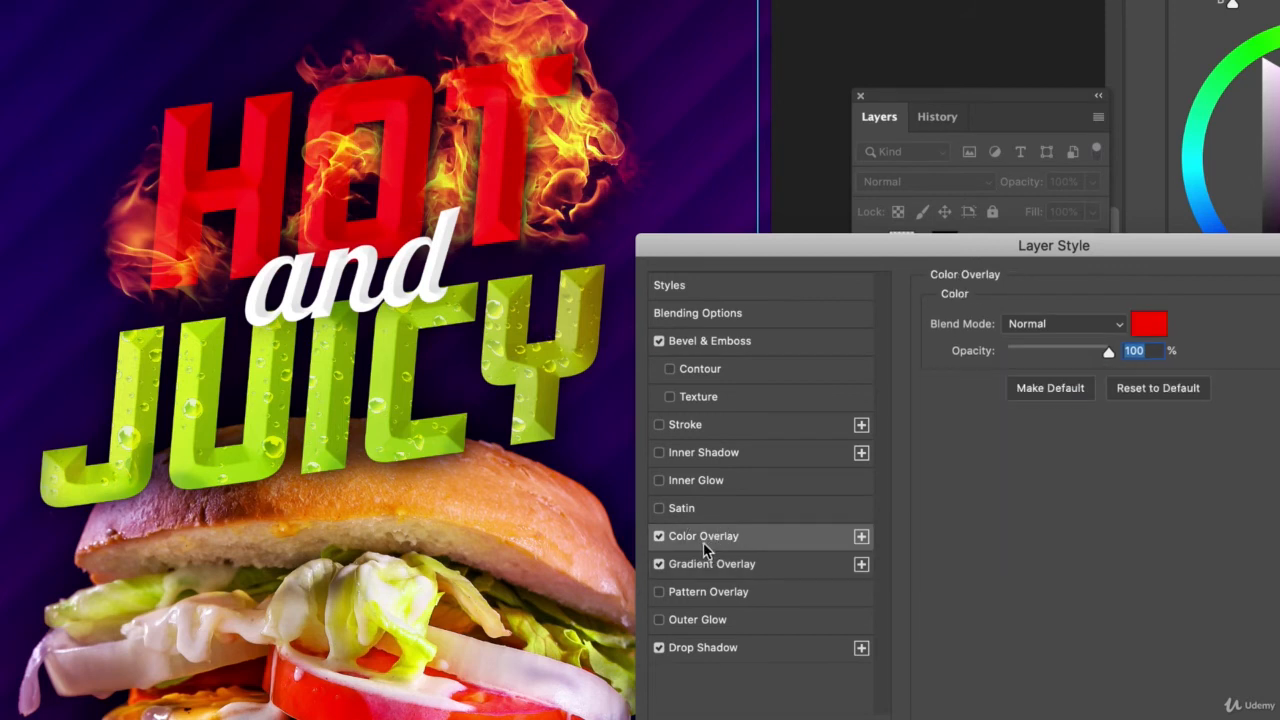
{"action": "left_click", "coordinate": [1149, 323]}
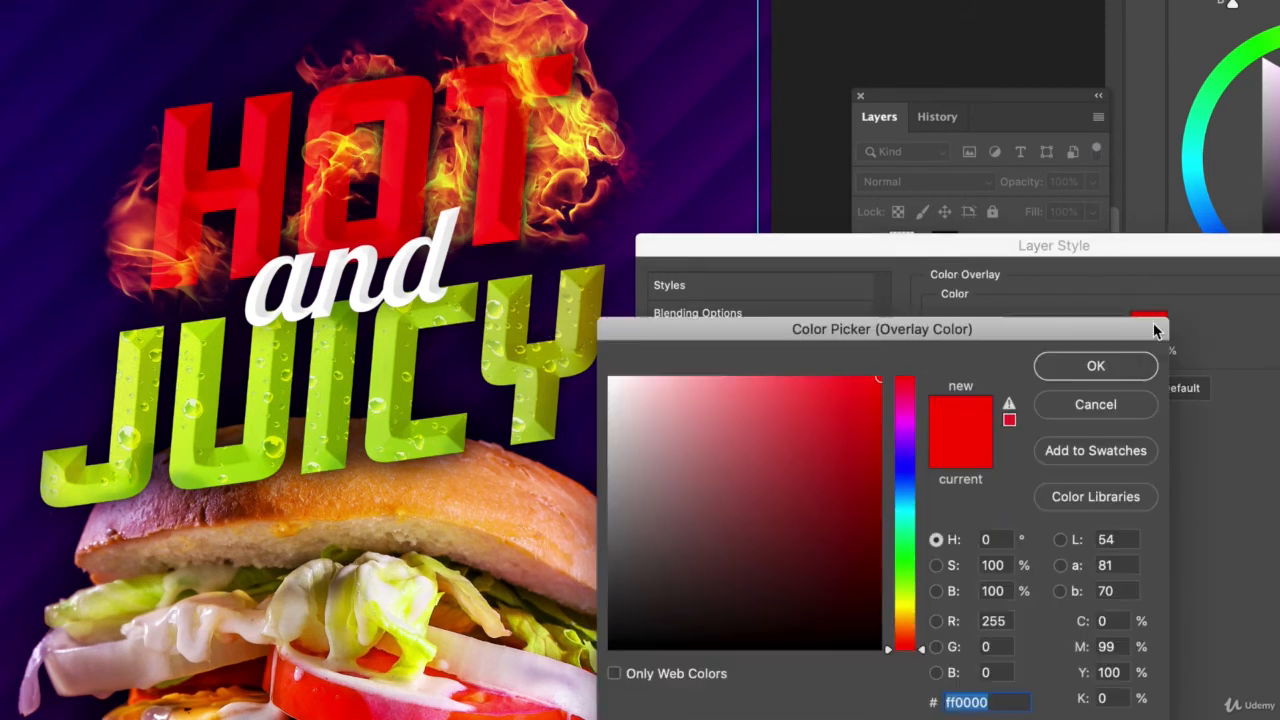
{"action": "left_click_drag", "start_coordinate": [914, 648], "coordinate": [914, 641]}
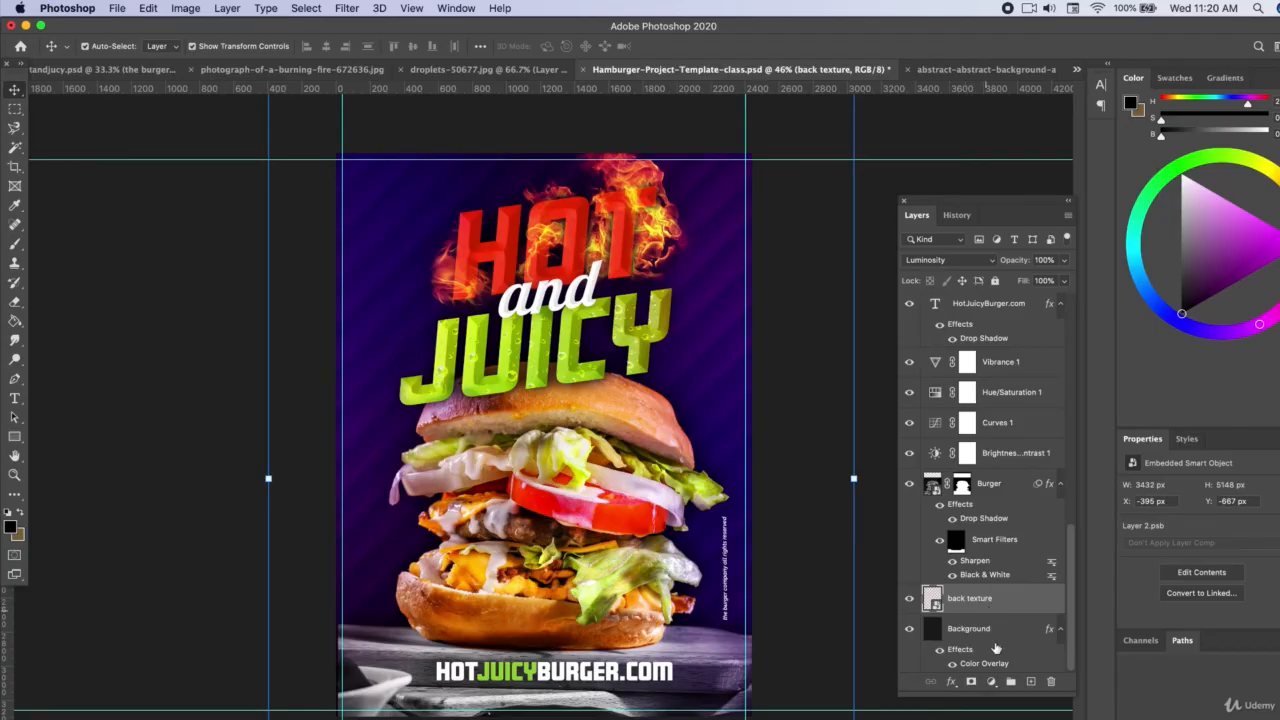
Step: Add a layer mask to the back texture layer and set up a large Soft Round brush with black as foreground colour
{"action": "left_click", "coordinate": [971, 682]}
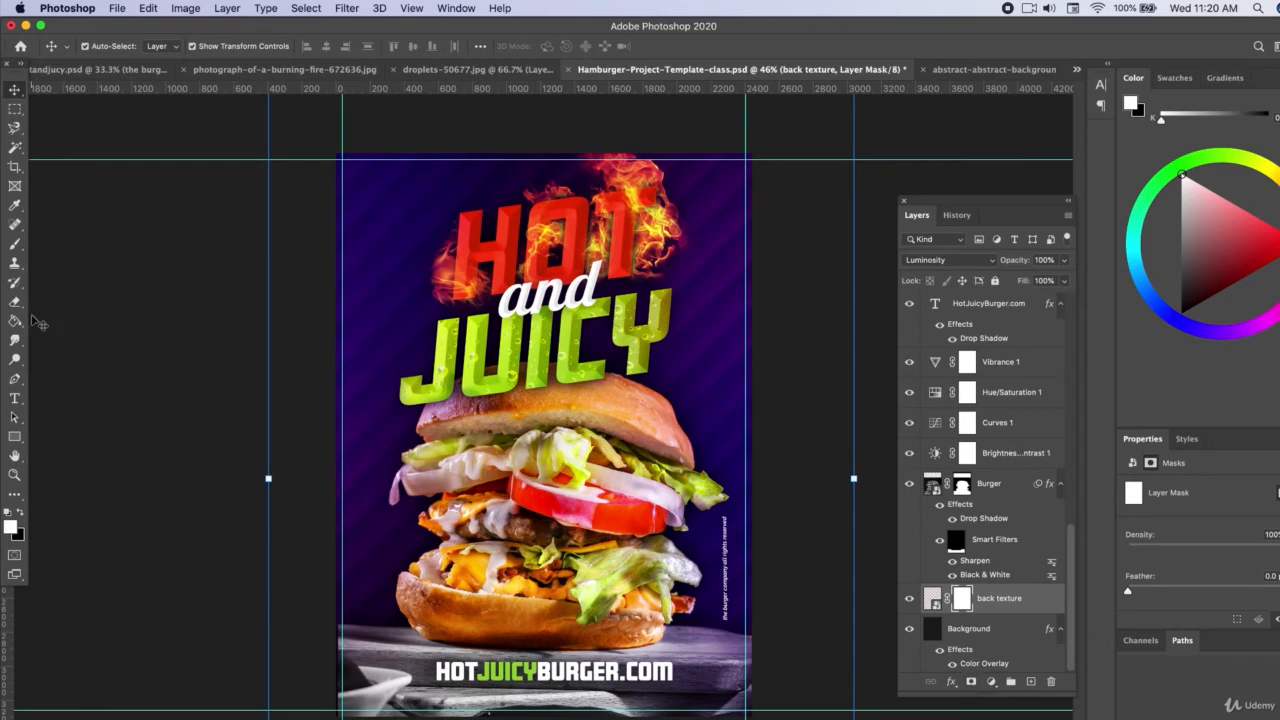
{"action": "left_click_drag", "start_coordinate": [15, 320], "coordinate": [52, 330]}
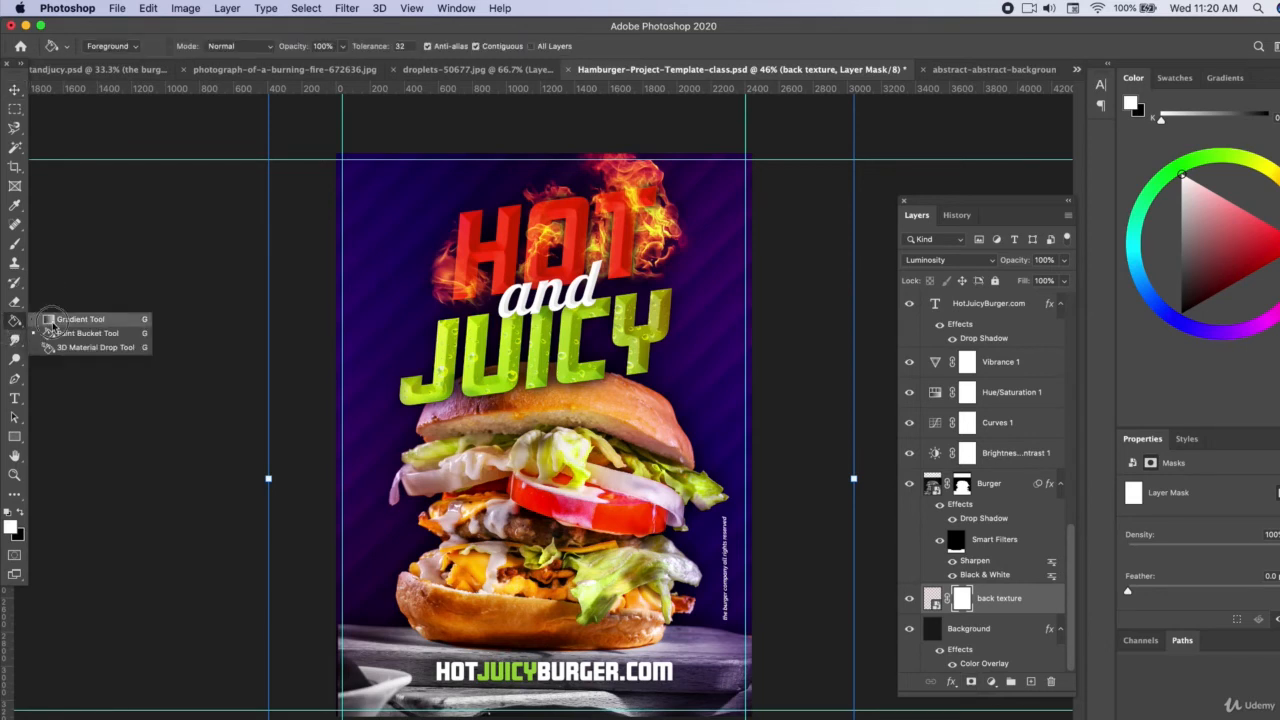
{"action": "left_click", "coordinate": [15, 244]}
{"action": "left_click", "coordinate": [108, 48]}
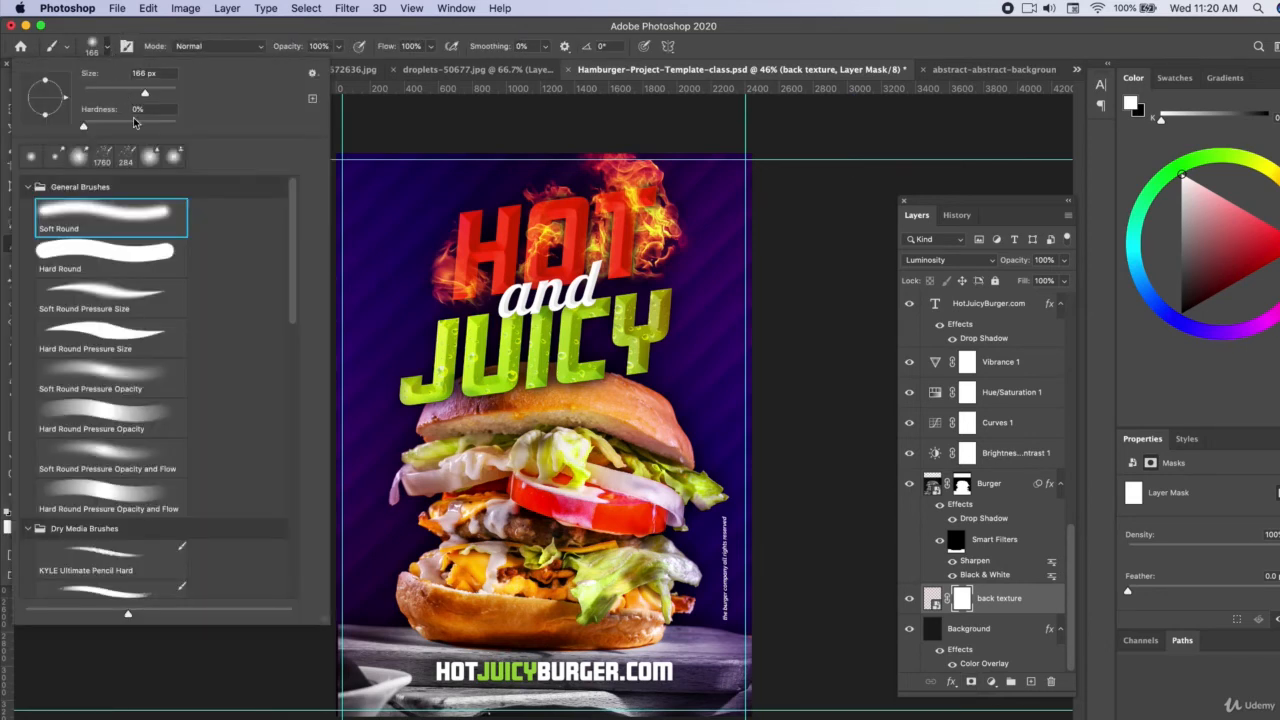
{"action": "left_click", "coordinate": [159, 94]}
{"action": "left_click", "coordinate": [148, 25]}
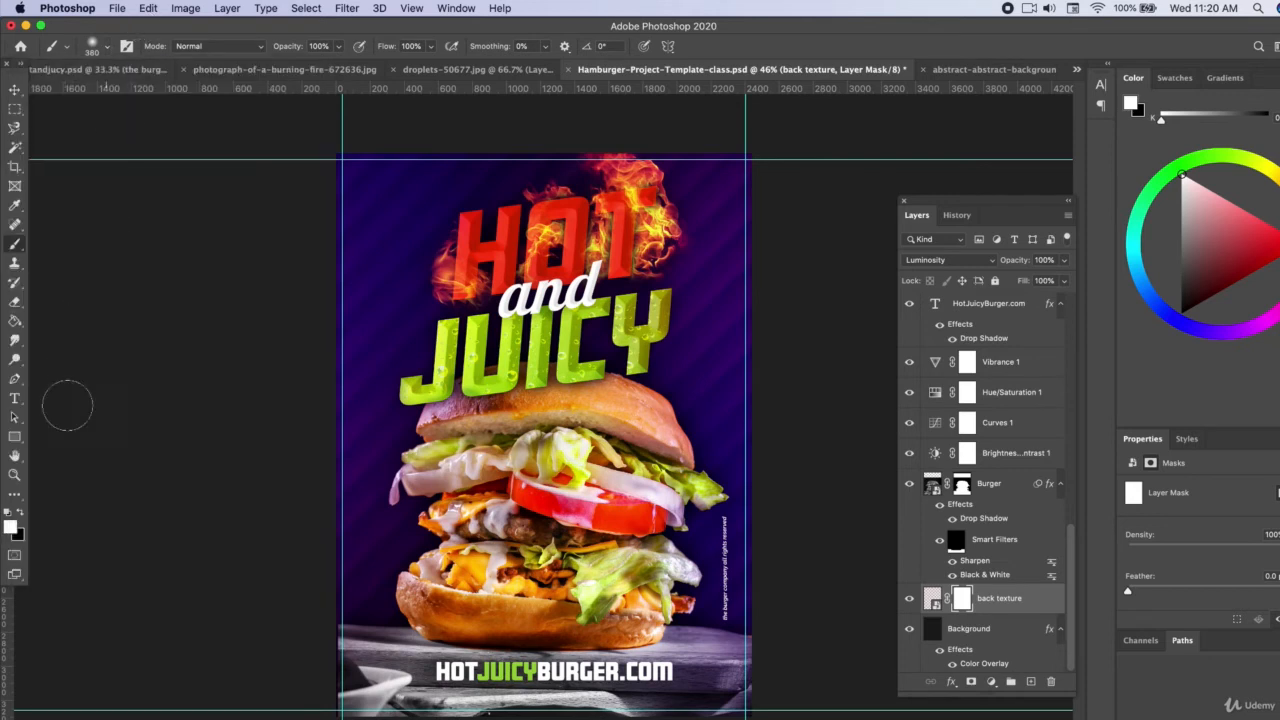
{"action": "left_click", "coordinate": [22, 512]}
{"action": "left_click", "coordinate": [108, 48]}
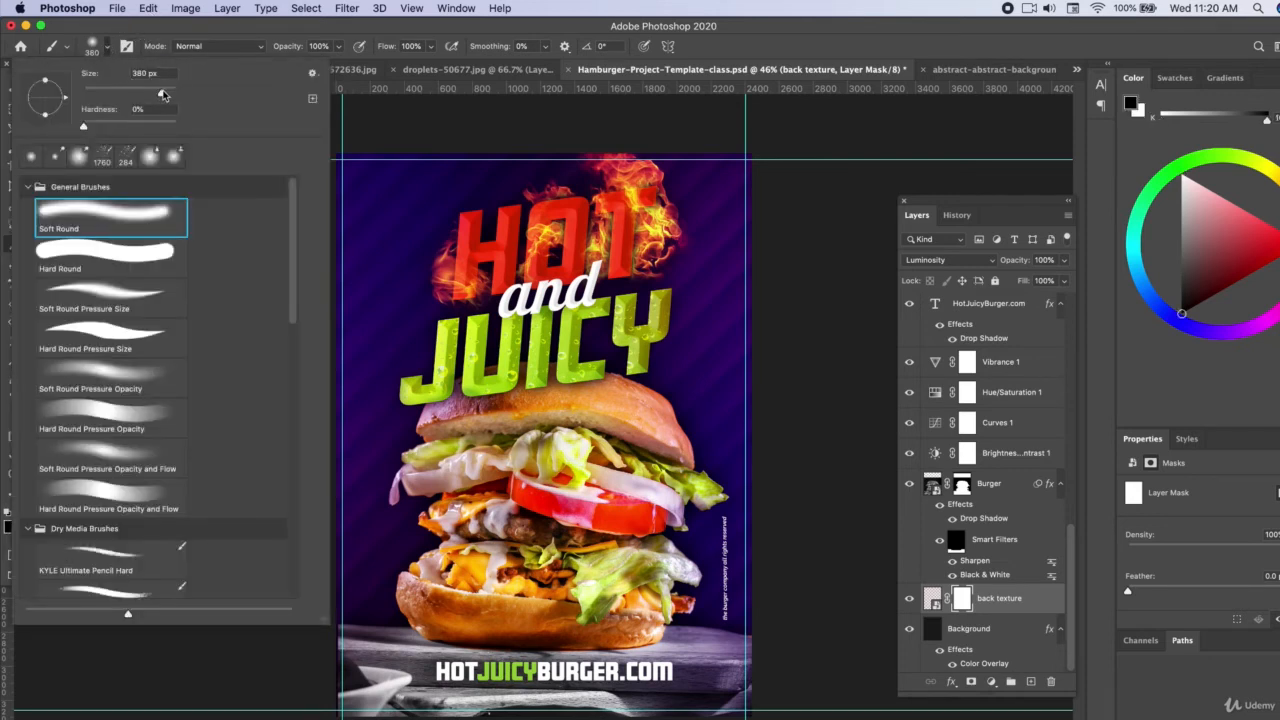
{"action": "left_click_drag", "start_coordinate": [163, 94], "coordinate": [180, 94]}
{"action": "left_click", "coordinate": [95, 628]}
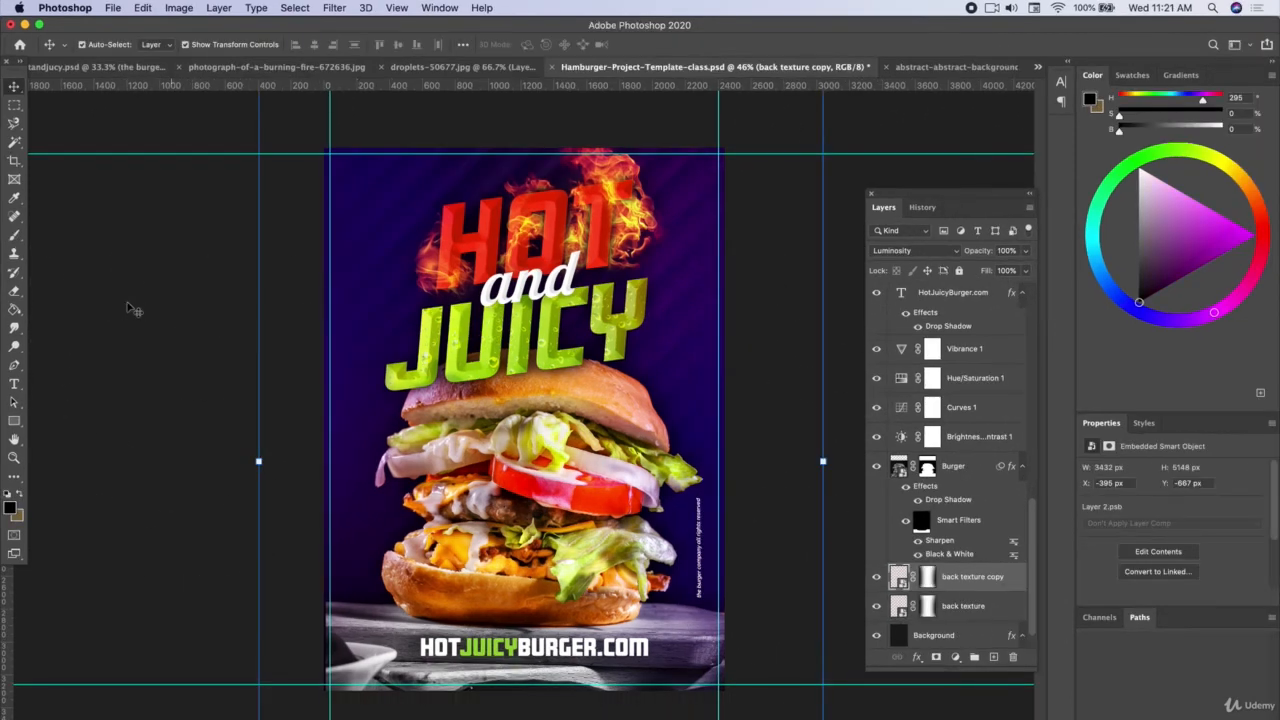
Step: Deselect the layers and save the poster document
{"action": "left_click", "coordinate": [158, 306]}
{"action": "left_click", "coordinate": [110, 7]}
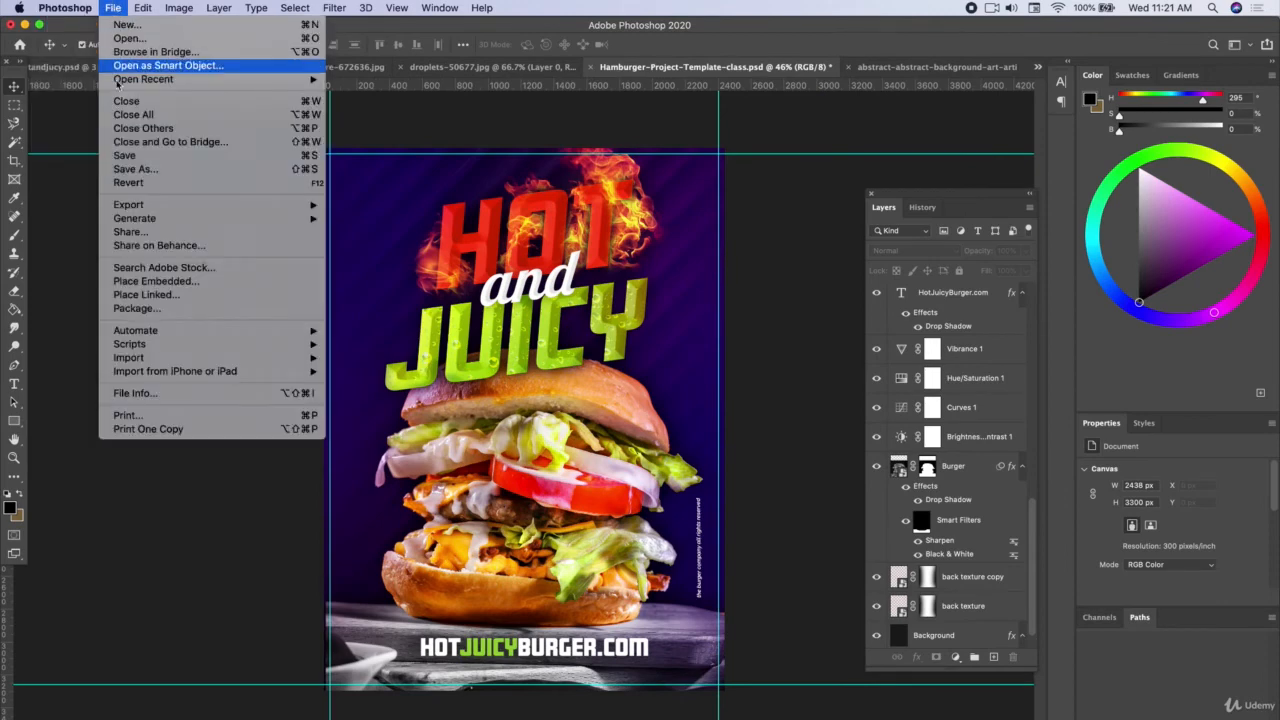
{"action": "left_click", "coordinate": [140, 164]}
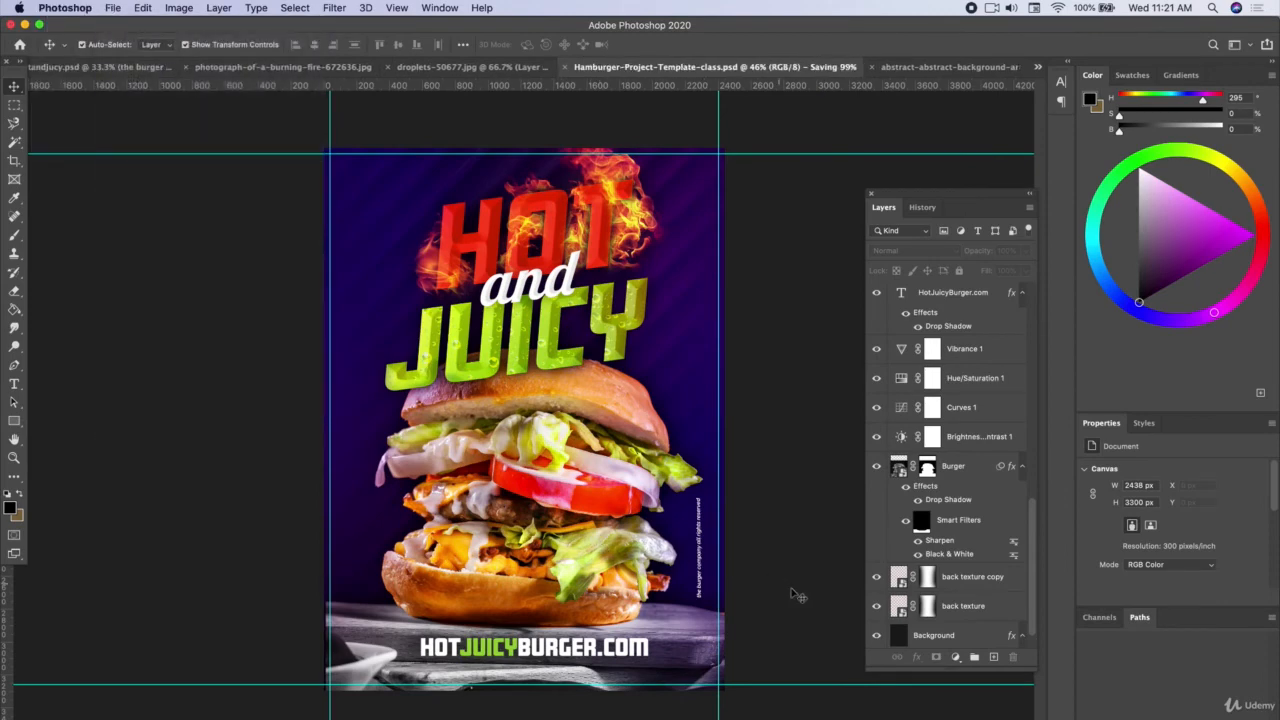
Step: Examine the poster's burger, lettering, background and web address up close and as a whole composition
{"action": "scroll", "coordinate": [733, 570], "scroll_direction": "up", "scroll_amount": 5}
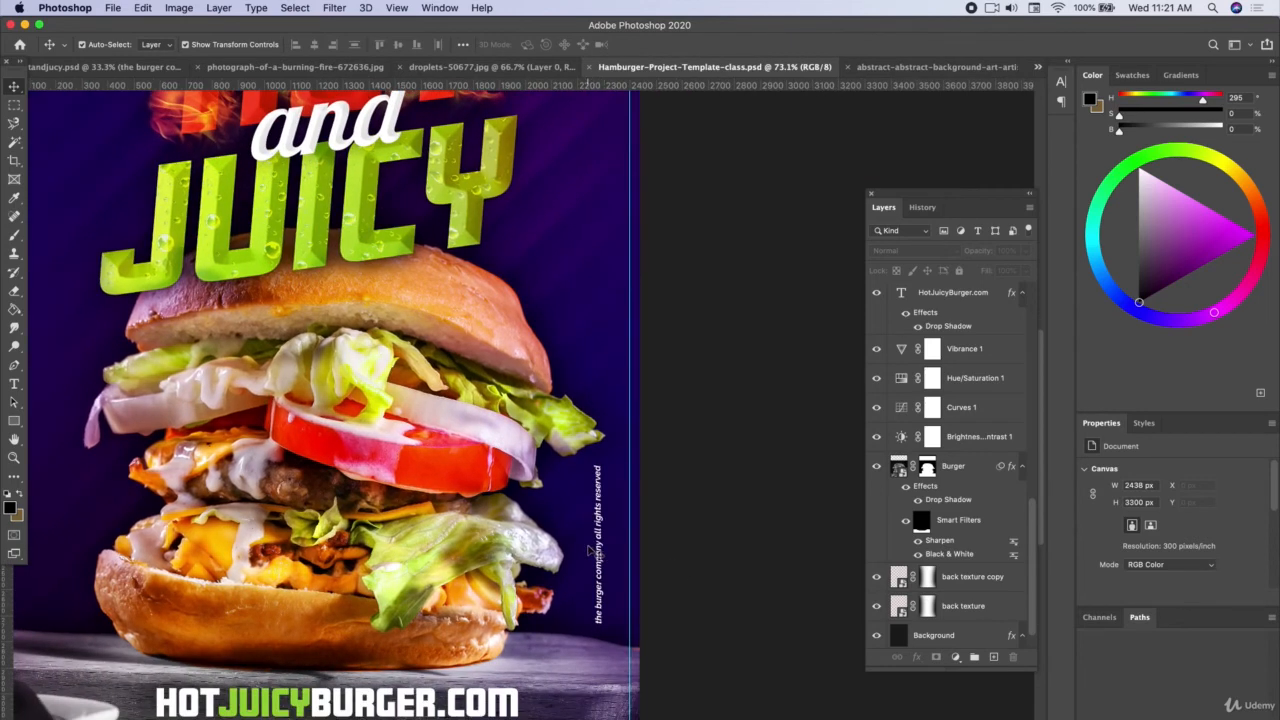
{"action": "scroll", "coordinate": [505, 572], "scroll_direction": "left", "scroll_amount": 5}
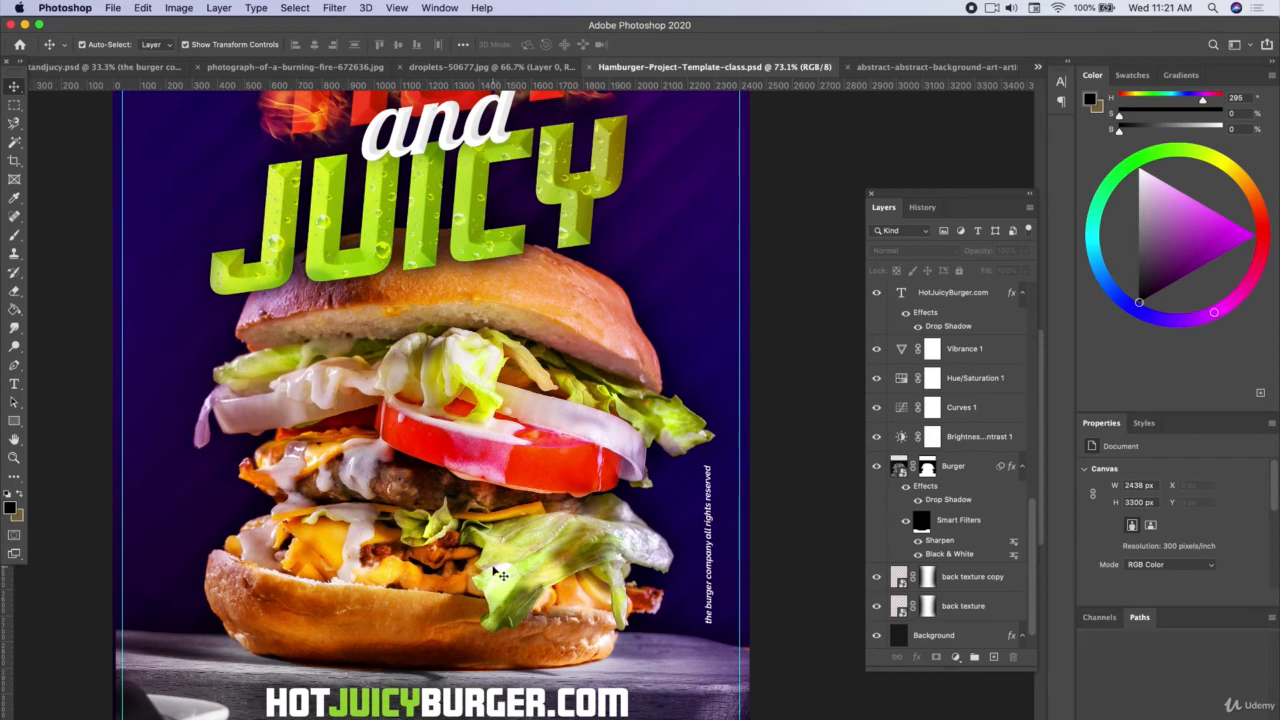
{"action": "scroll", "coordinate": [500, 574], "scroll_direction": "down", "scroll_amount": 3}
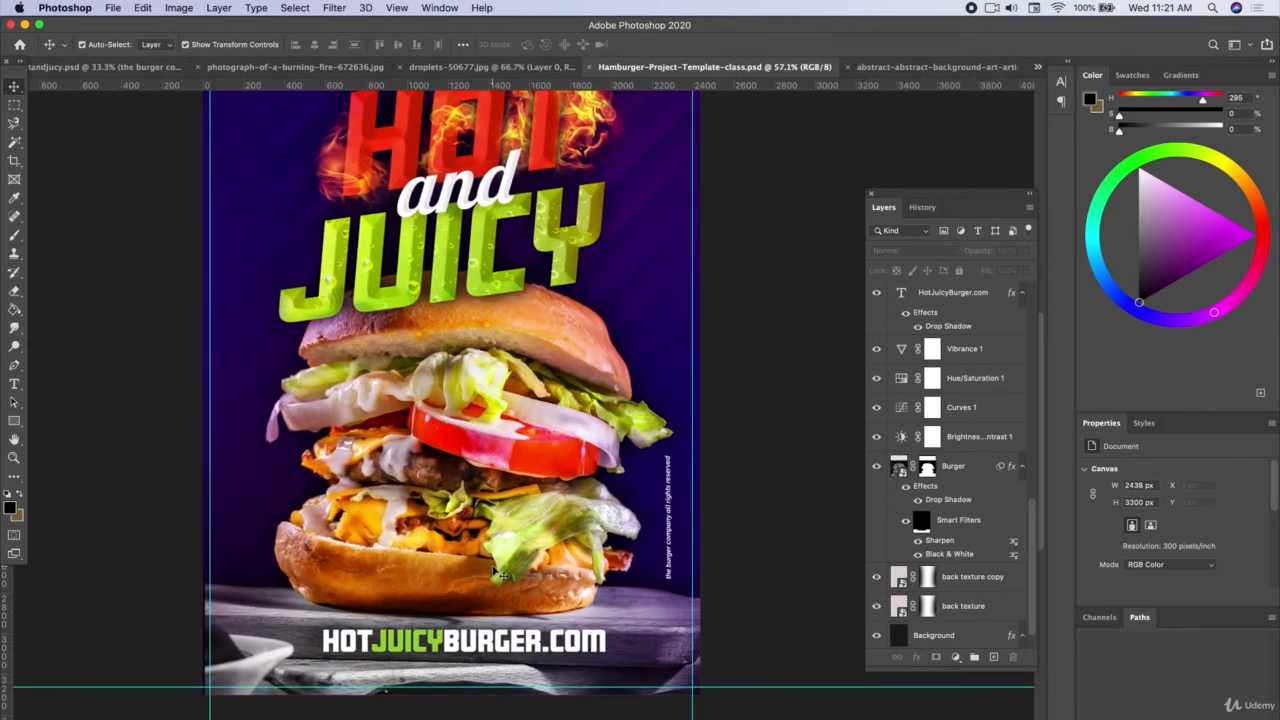
{"action": "scroll", "coordinate": [500, 573], "scroll_direction": "left", "scroll_amount": 1}
{"action": "scroll", "coordinate": [500, 573], "scroll_direction": "up", "scroll_amount": 1}
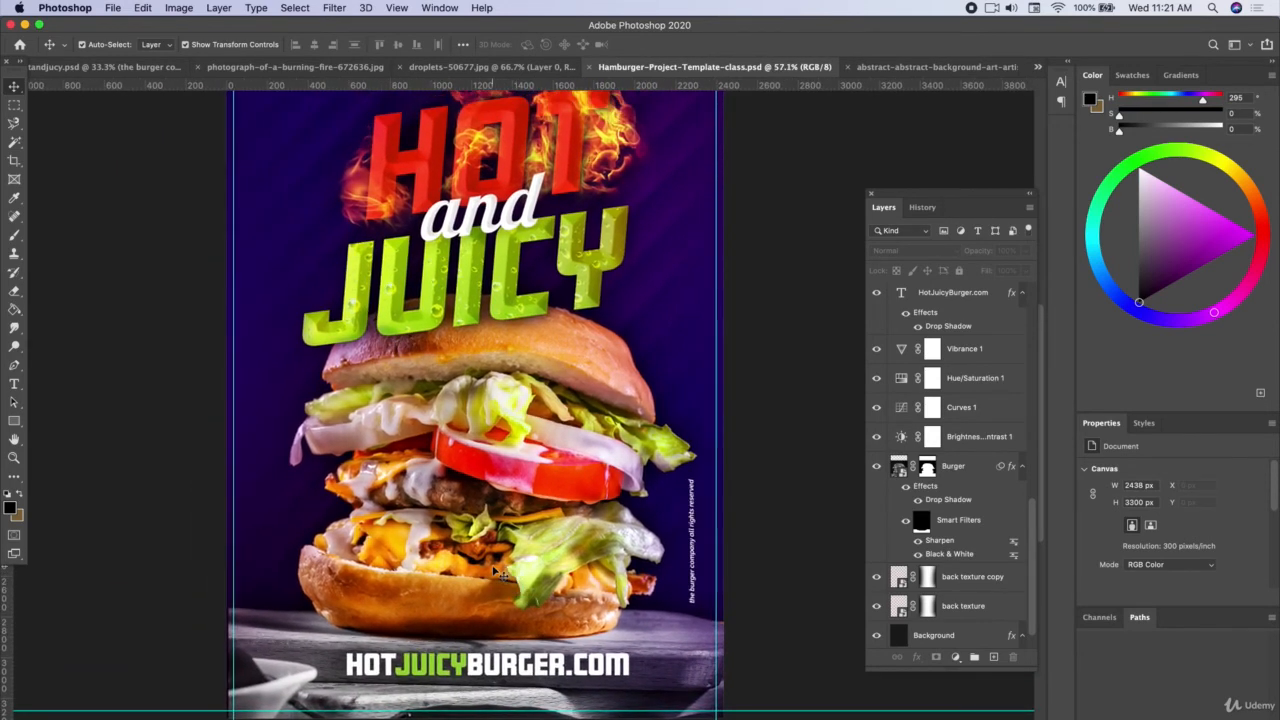
{"action": "scroll", "coordinate": [498, 573], "scroll_direction": "down", "scroll_amount": 2}
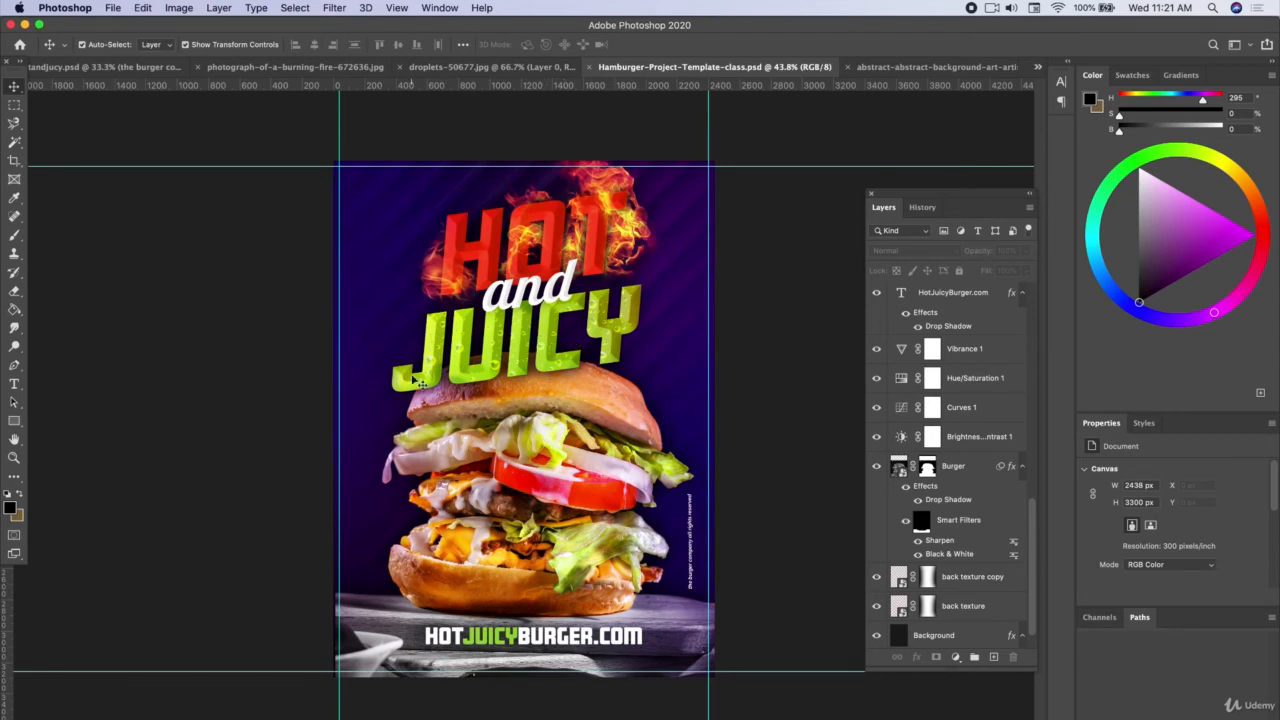
{"action": "left_click", "coordinate": [397, 8]}
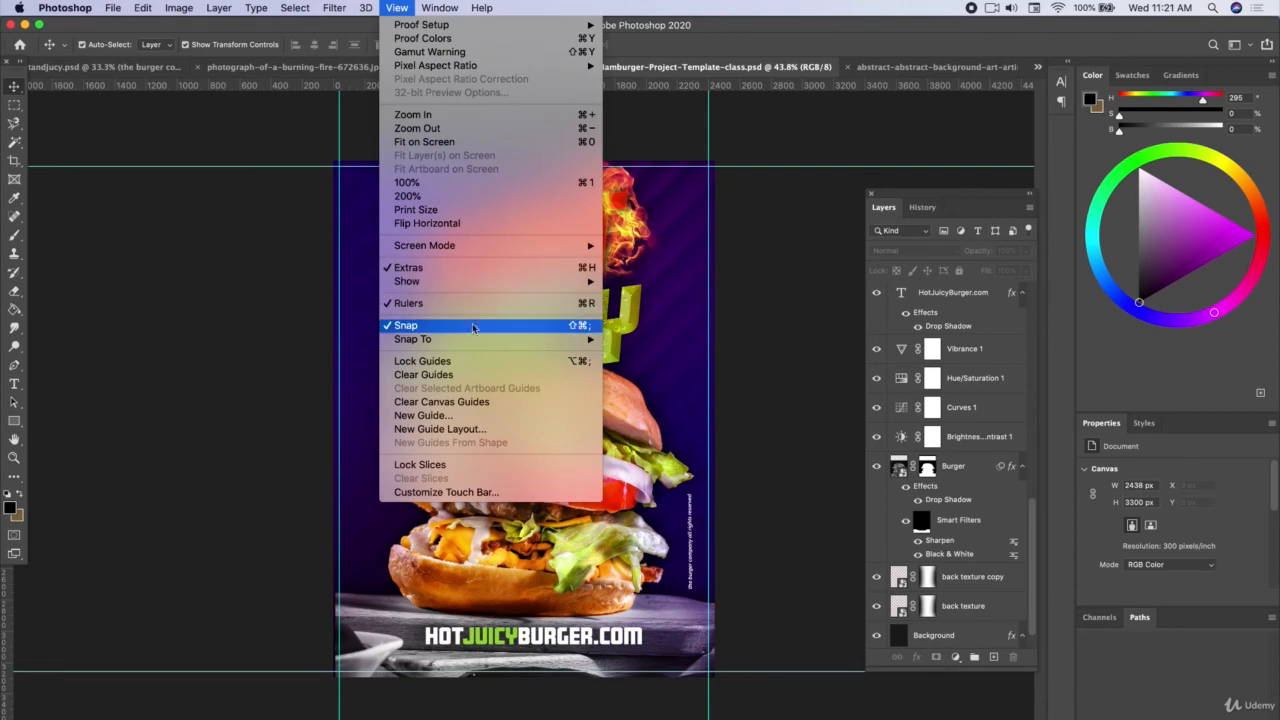
{"action": "left_click", "coordinate": [280, 437]}
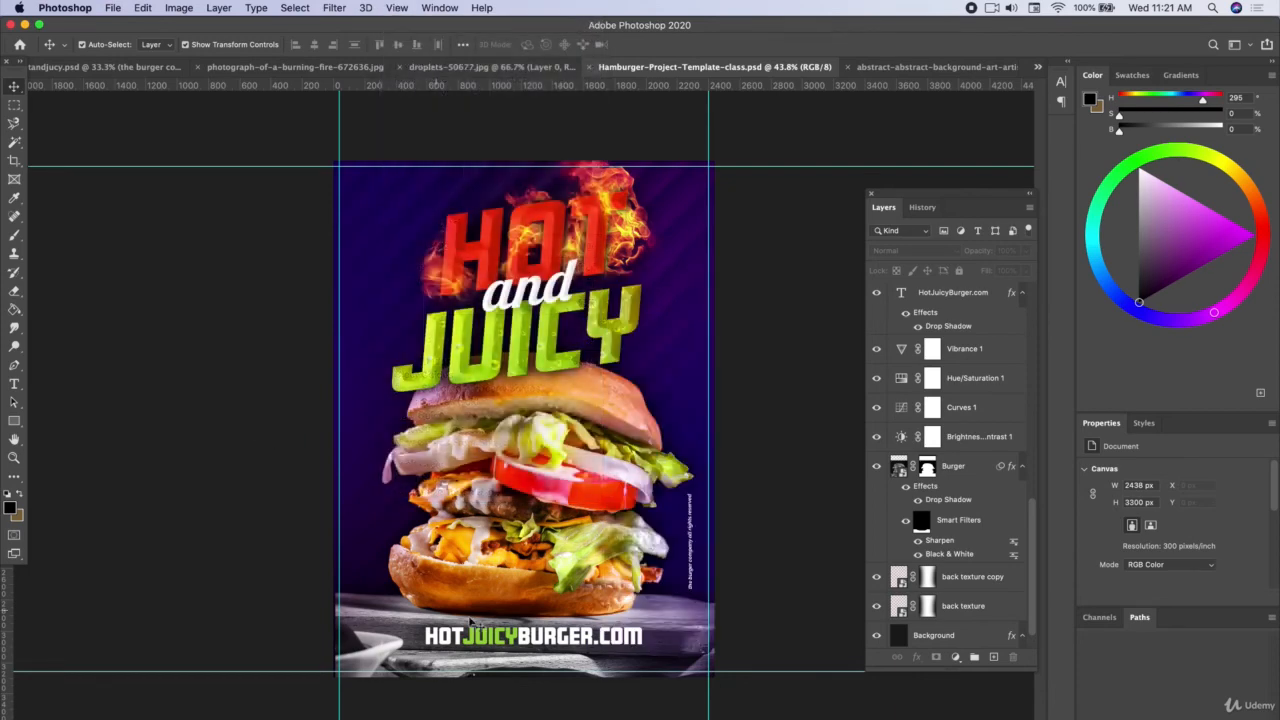
{"action": "mouse_move", "coordinate": [515, 632]}
{"action": "left_mouse_down"}
{"action": "mouse_move", "coordinate": [508, 623]}
{"action": "mouse_move", "coordinate": [515, 632]}
{"action": "left_mouse_up"}
Step: Lock the background lighting, Layer 1, copyright text, Burger, both back texture and Background layers, and deselect everything
{"action": "left_click", "coordinate": [559, 308]}
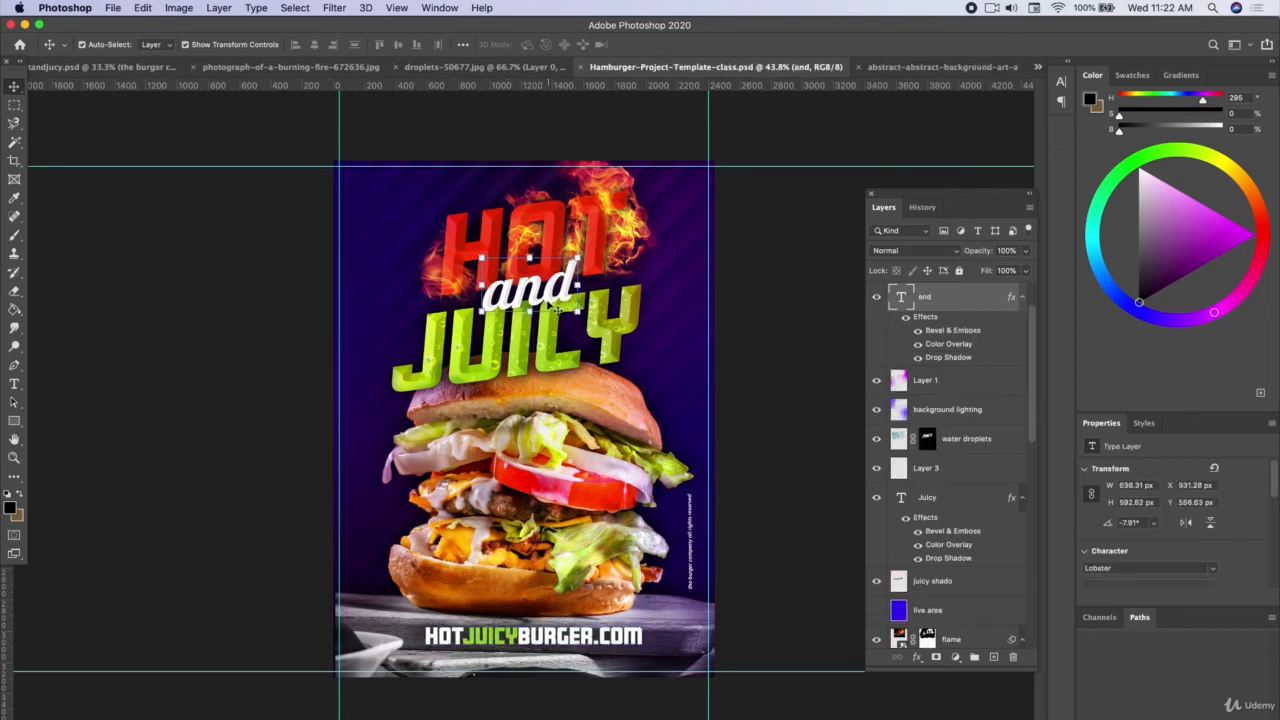
{"action": "left_click", "coordinate": [388, 262]}
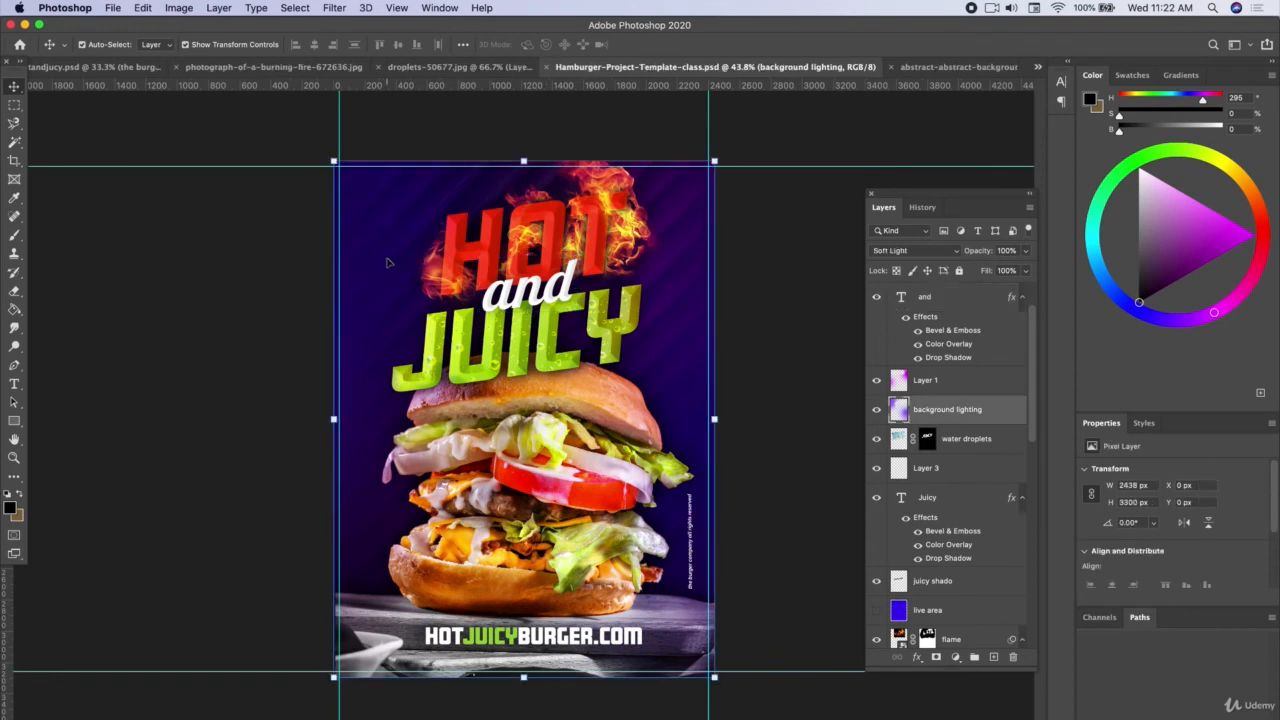
{"action": "left_click", "coordinate": [959, 271]}
{"action": "left_click", "coordinate": [946, 388]}
{"action": "left_click", "coordinate": [958, 272]}
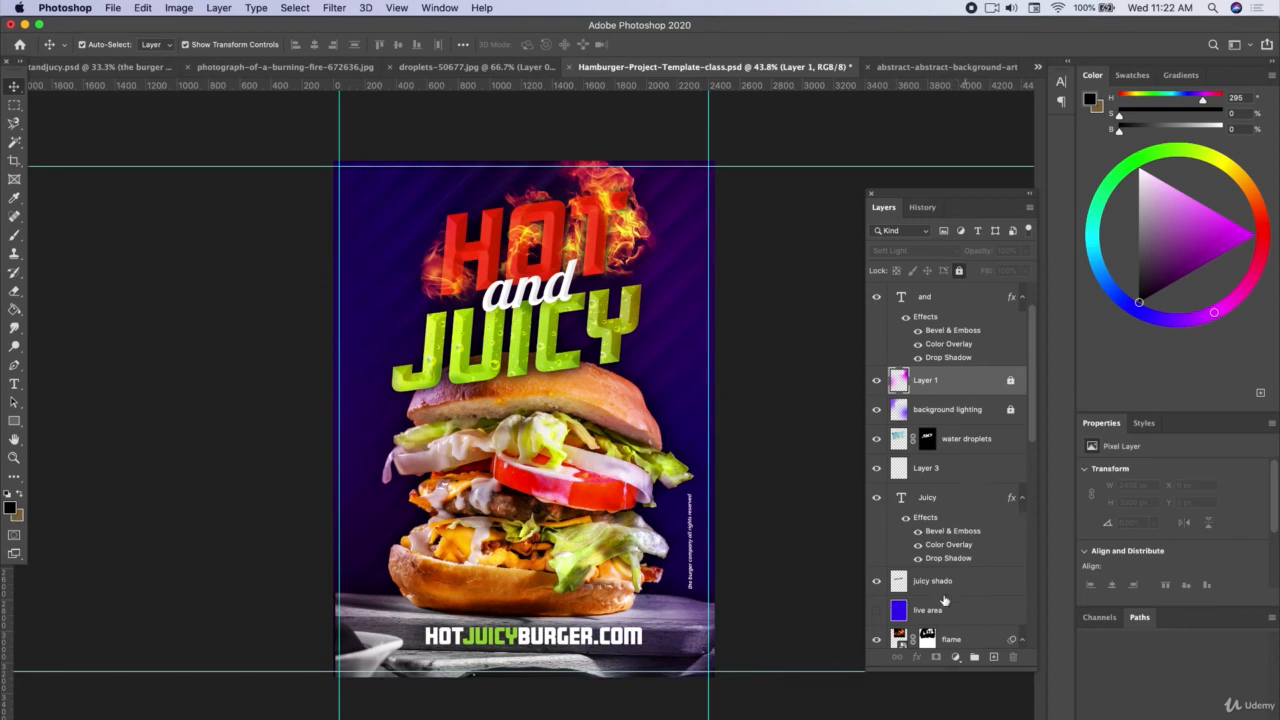
{"action": "scroll", "coordinate": [944, 600], "scroll_direction": "down", "scroll_amount": 8}
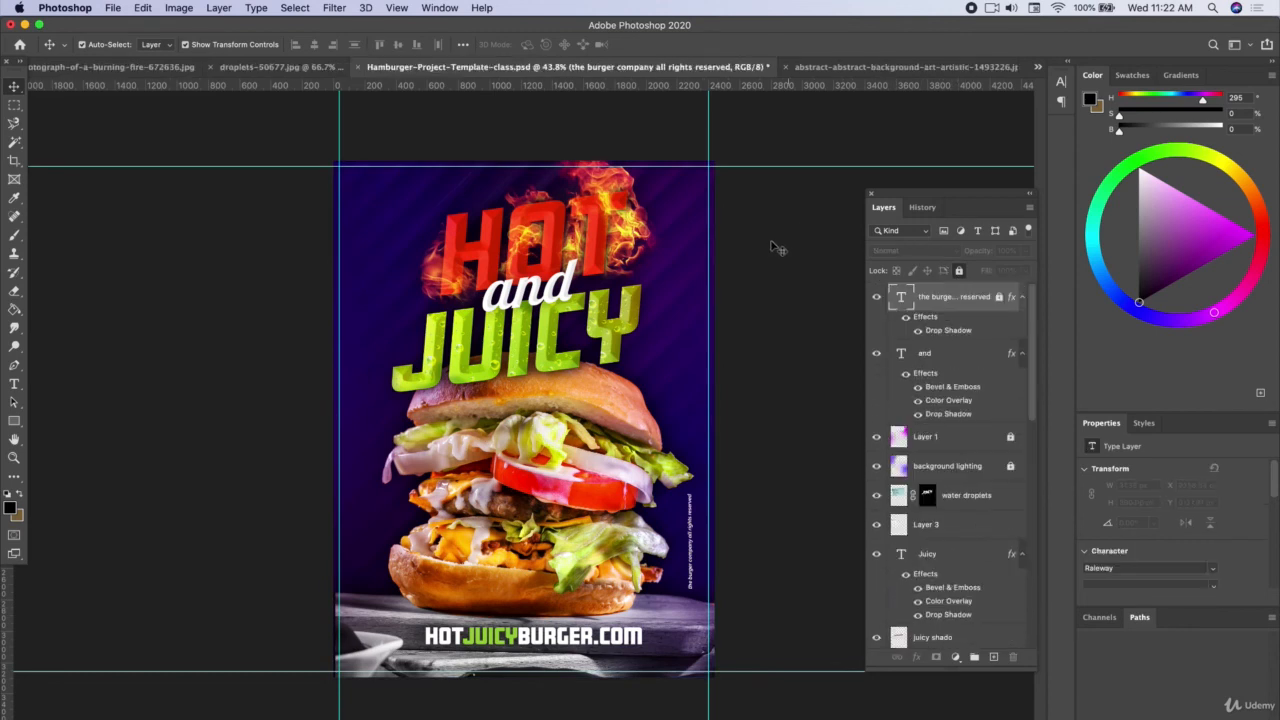
{"action": "left_click", "coordinate": [777, 249]}
Step: Select all layers of the "HOT and JUICY" title together, nudge them slightly down and left, and save the document
{"action": "left_click_drag", "start_coordinate": [400, 136], "coordinate": [617, 322]}
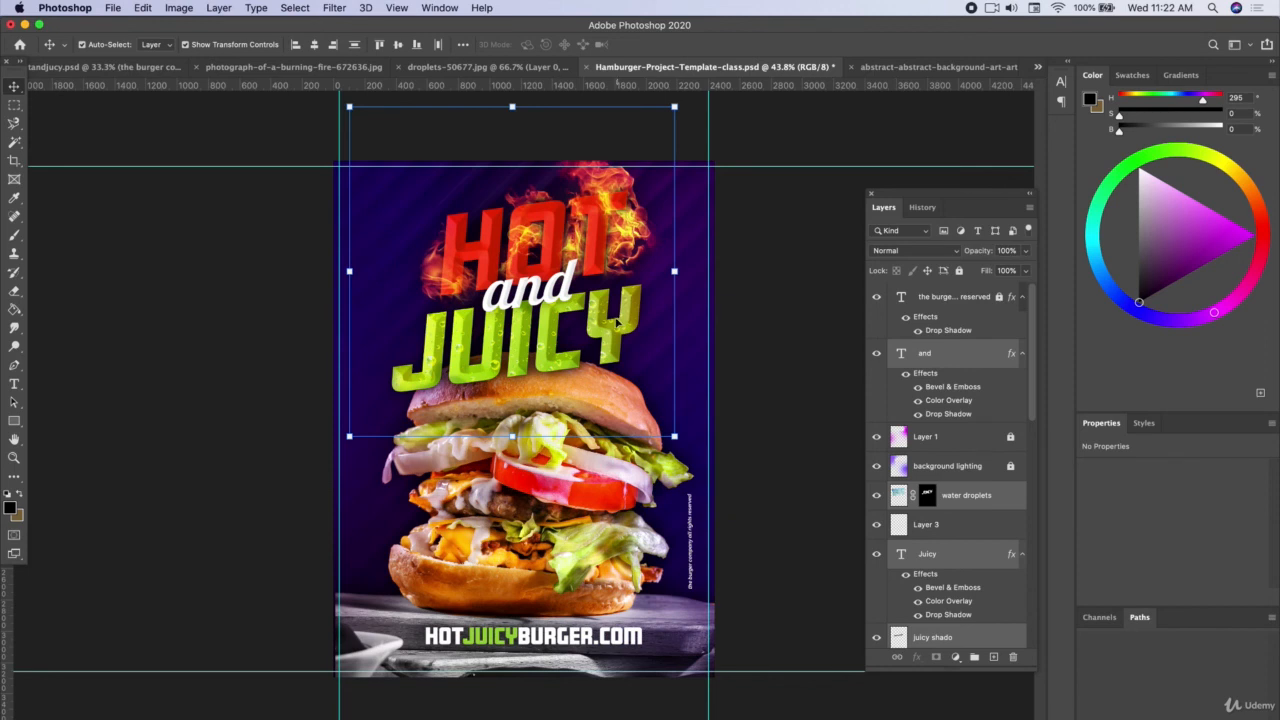
{"action": "left_click", "coordinate": [155, 45]}
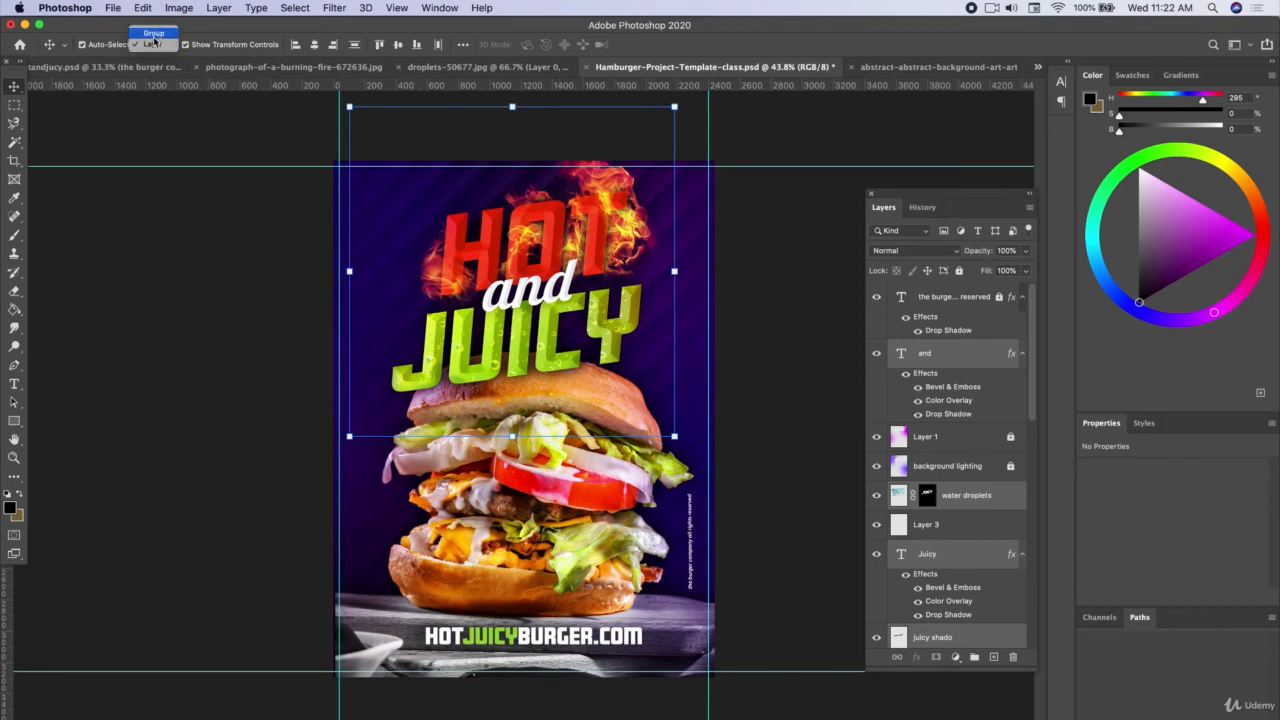
{"action": "left_click", "coordinate": [153, 42]}
{"action": "left_click_drag", "start_coordinate": [556, 256], "coordinate": [551, 258]}
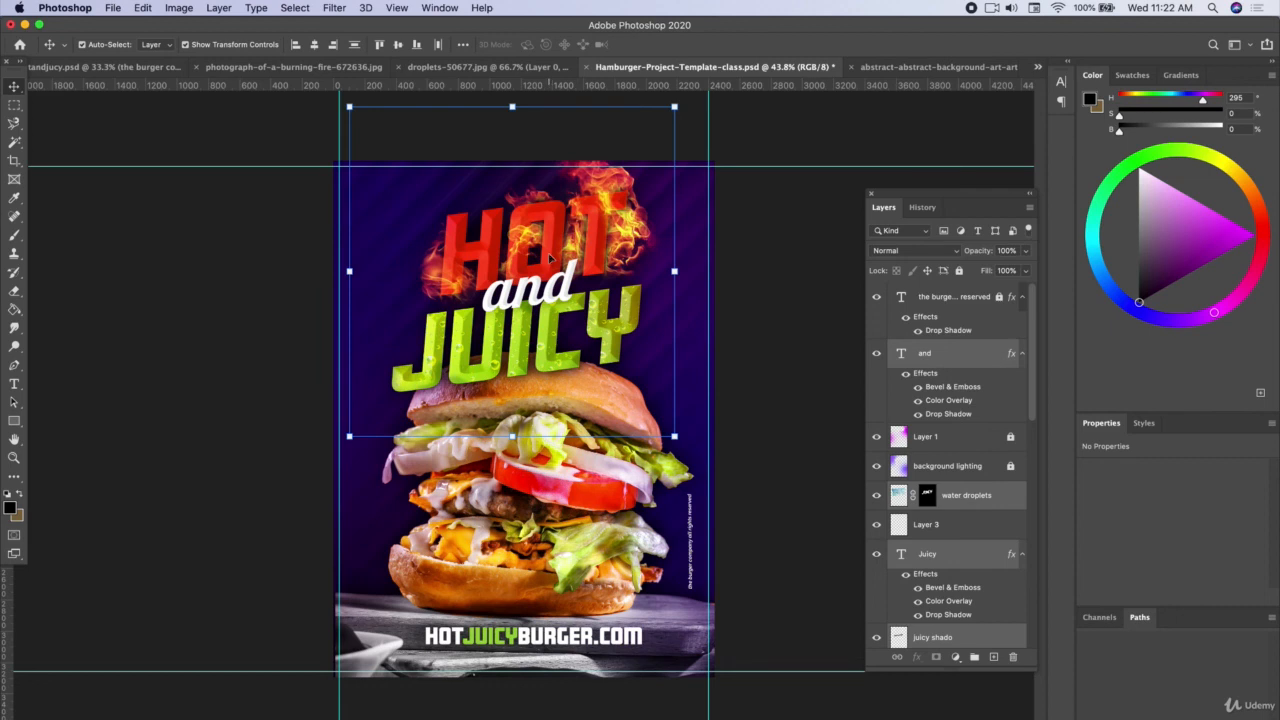
{"action": "key", "text": "shift+Down"}
{"action": "key", "text": "shift+Right"}
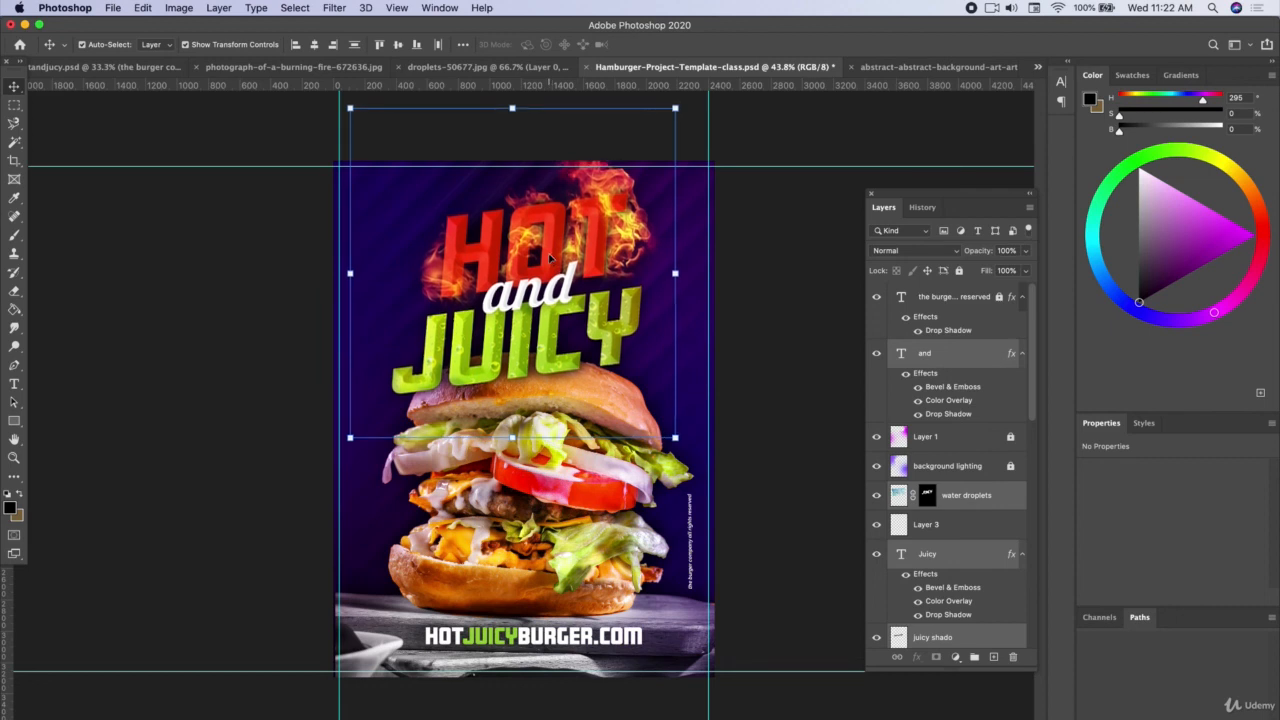
{"action": "key", "text": "shift+Left"}
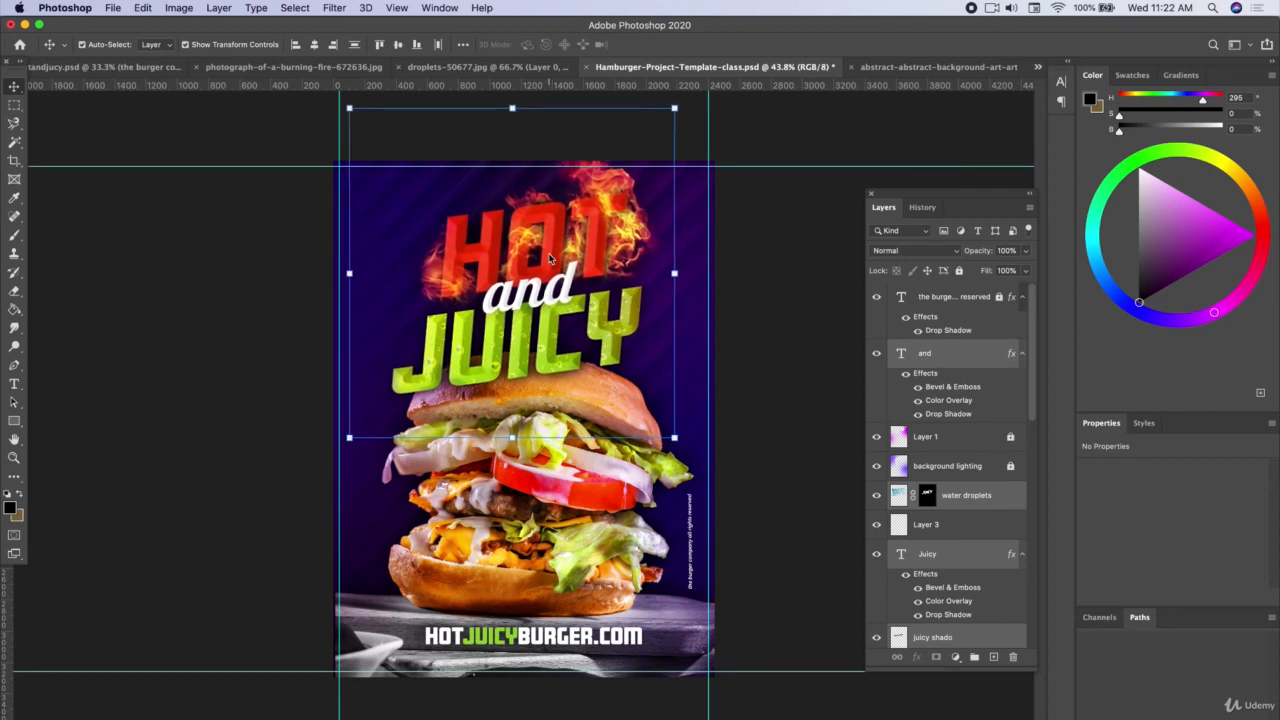
{"action": "left_click", "coordinate": [305, 262]}
{"action": "key", "text": "super+s"}
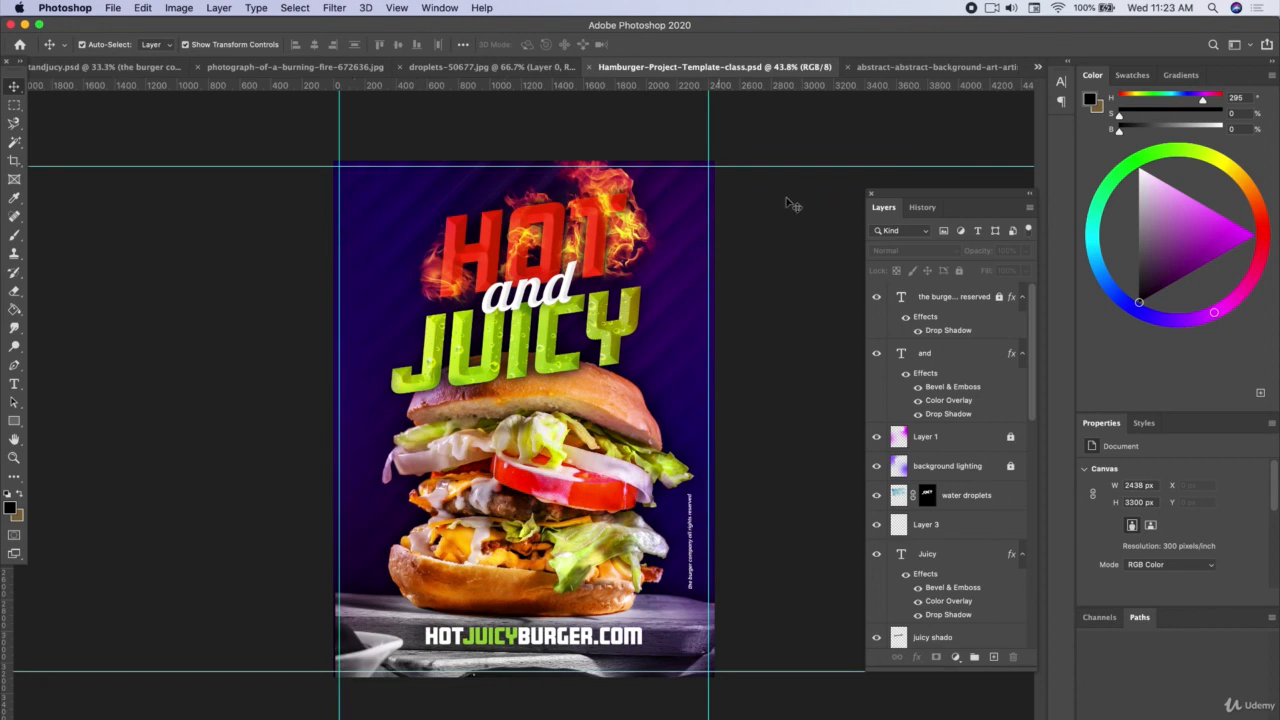
{"action": "scroll", "coordinate": [887, 355], "scroll_direction": "down", "scroll_amount": 5}
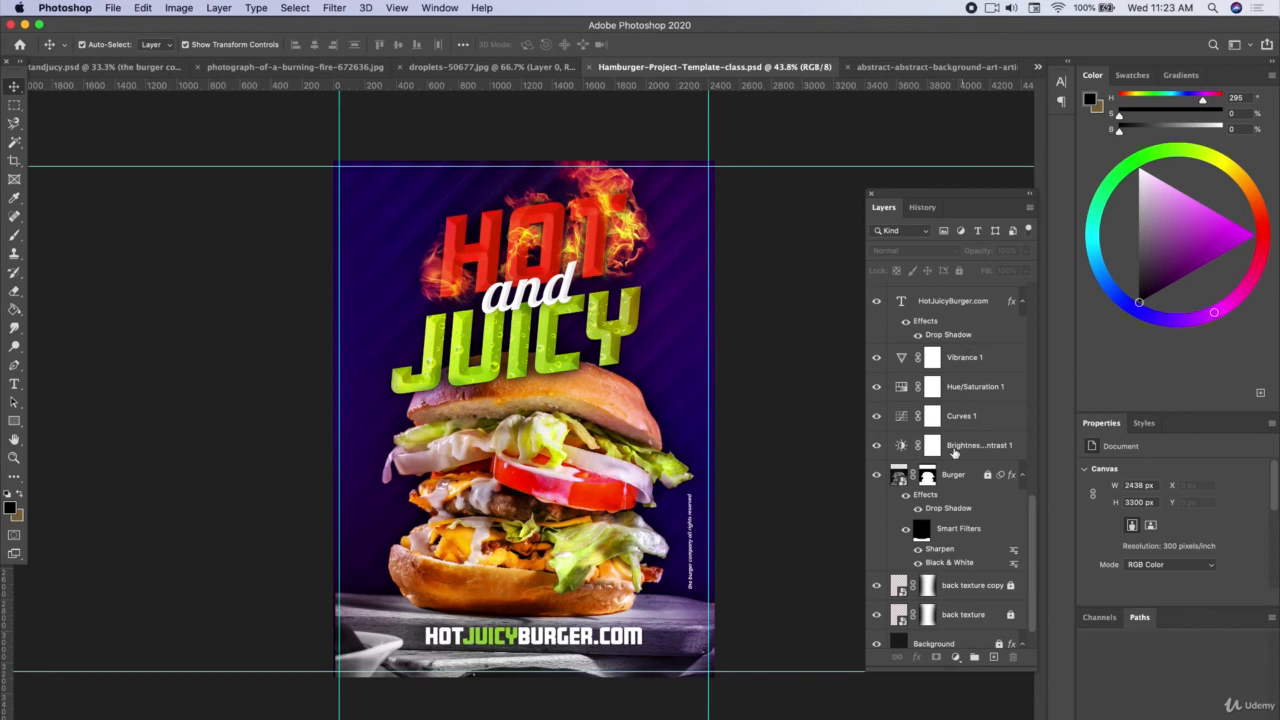
{"action": "scroll", "coordinate": [955, 450], "scroll_direction": "up", "scroll_amount": 5}
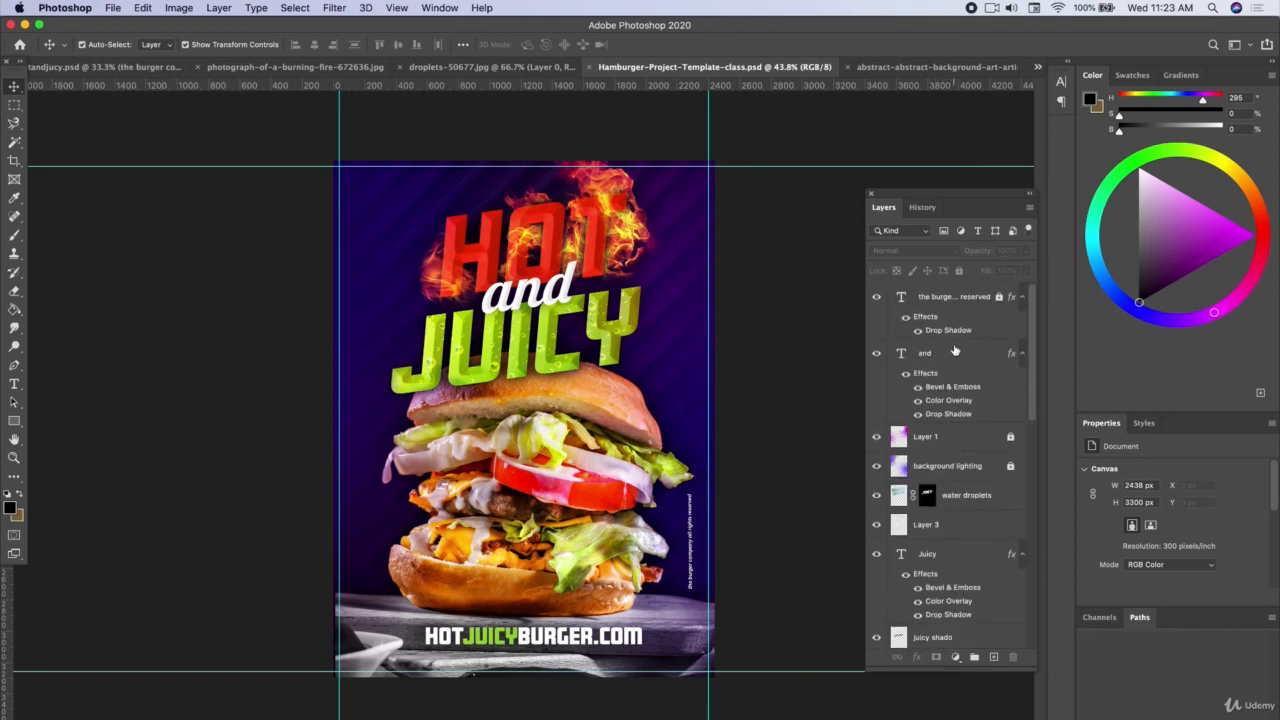
{"action": "scroll", "coordinate": [936, 537], "scroll_direction": "down", "scroll_amount": 5}
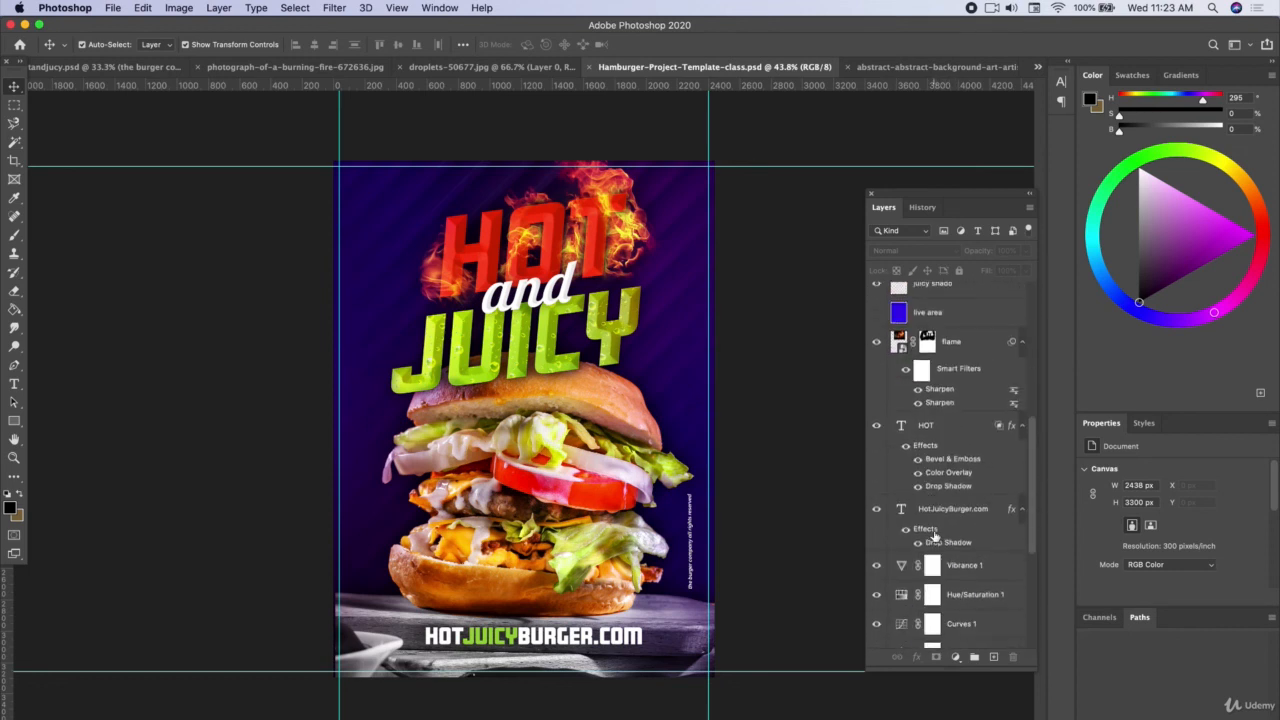